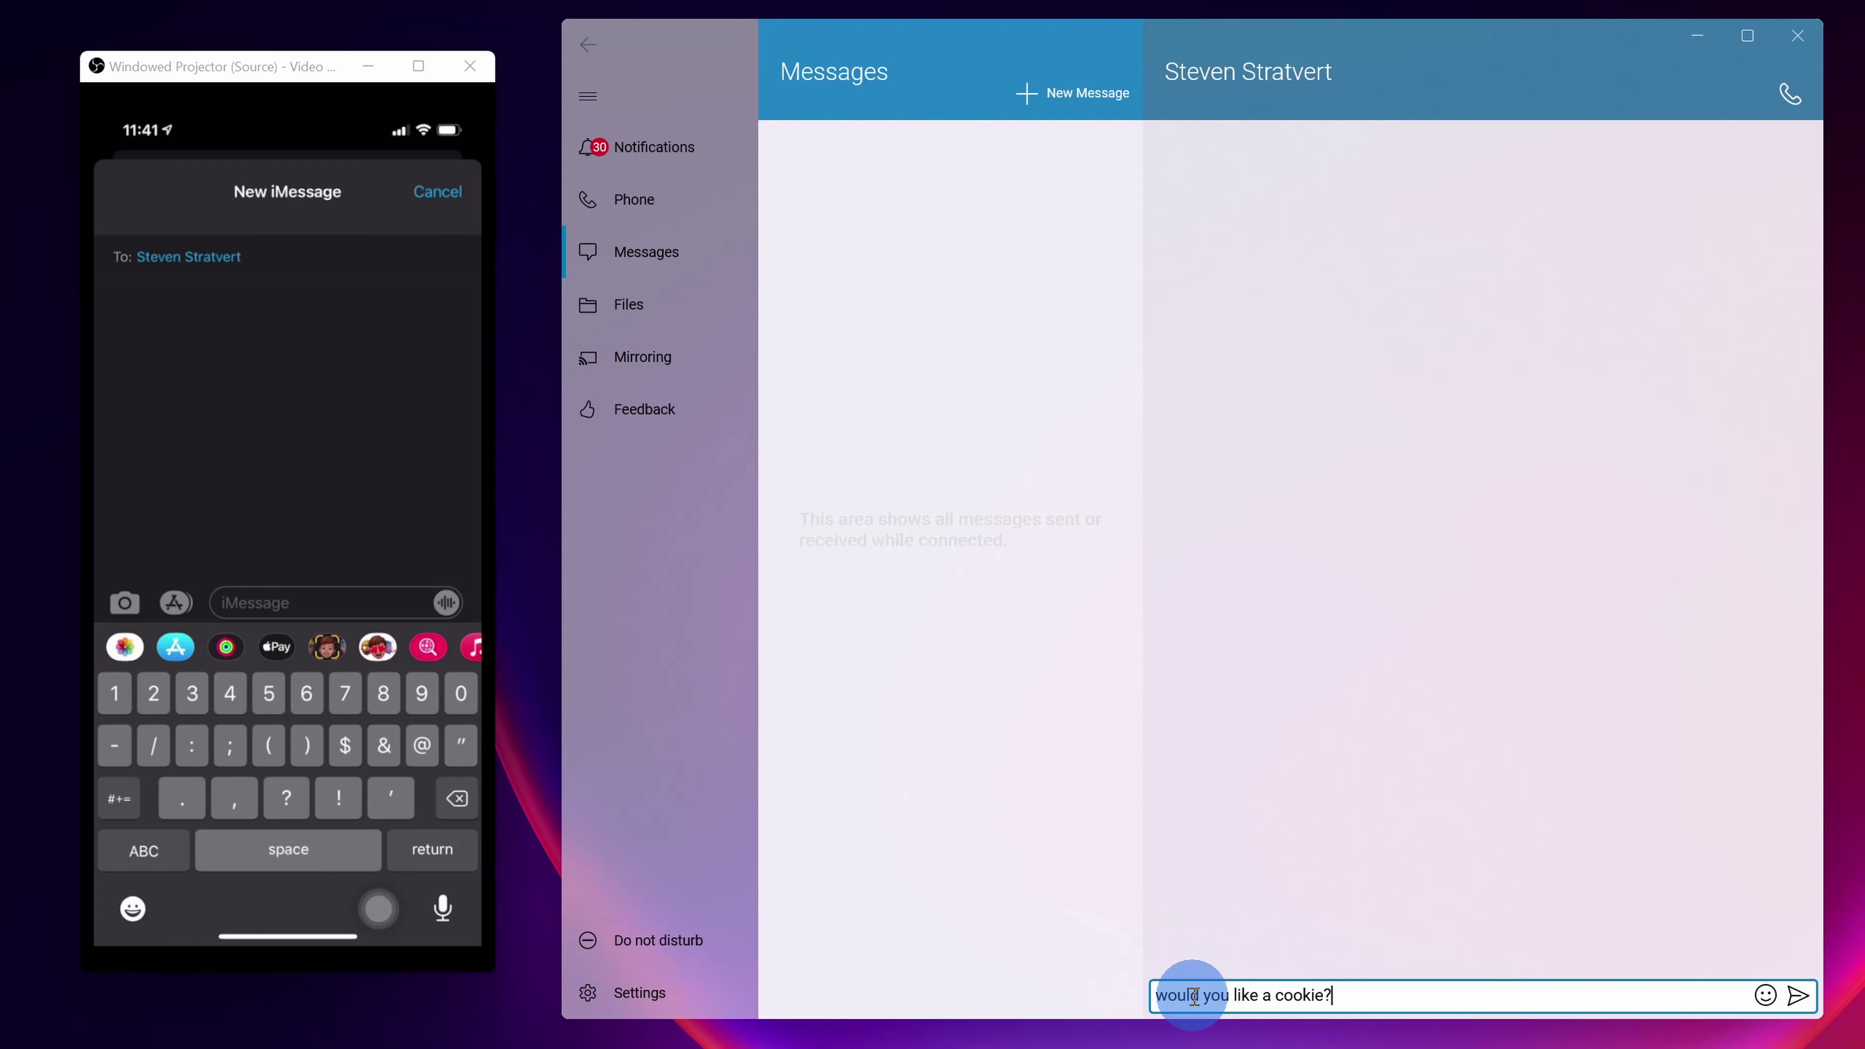
- Send 'would you like a cookie?' to the contact from the PC conversation
key(Return)
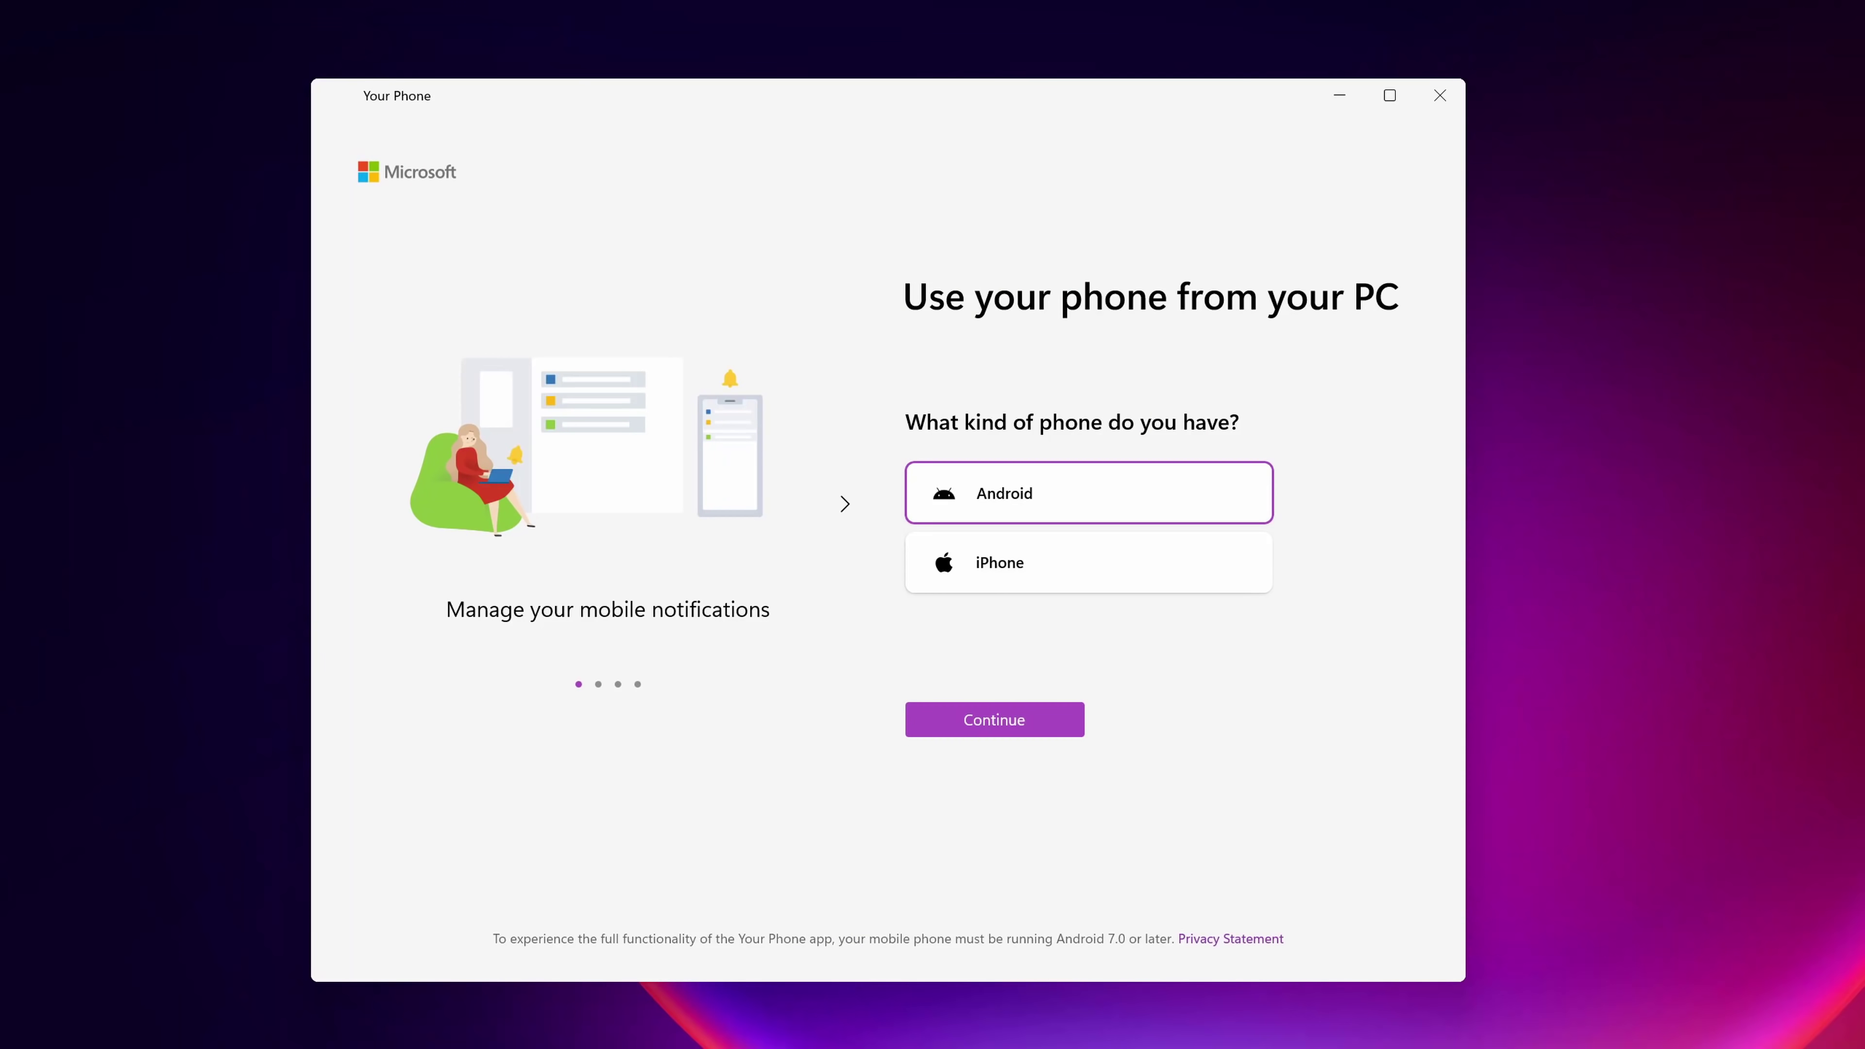
- Pick iPhone as the phone type on the Your Phone setup screen
click(1055, 575)
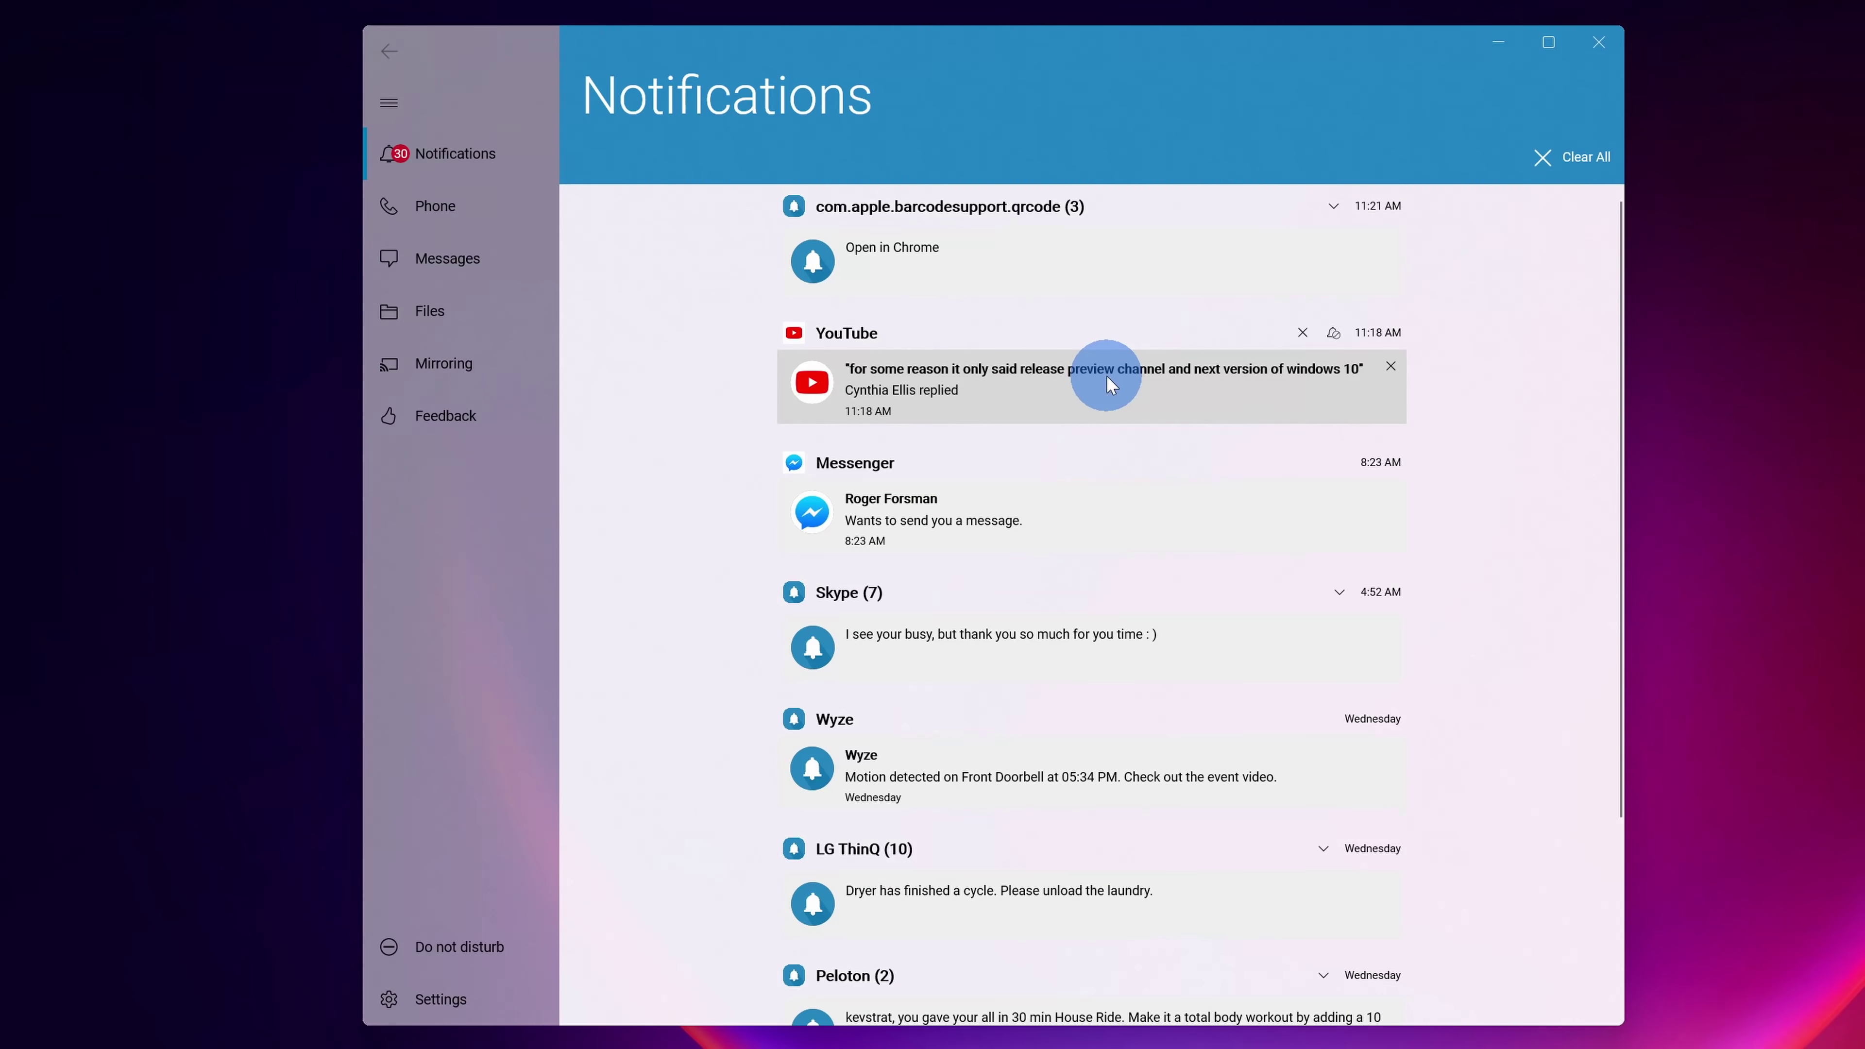
- Copy a photo from the phone's Files to the PC using Get
scroll(1387, 474, down, 4)
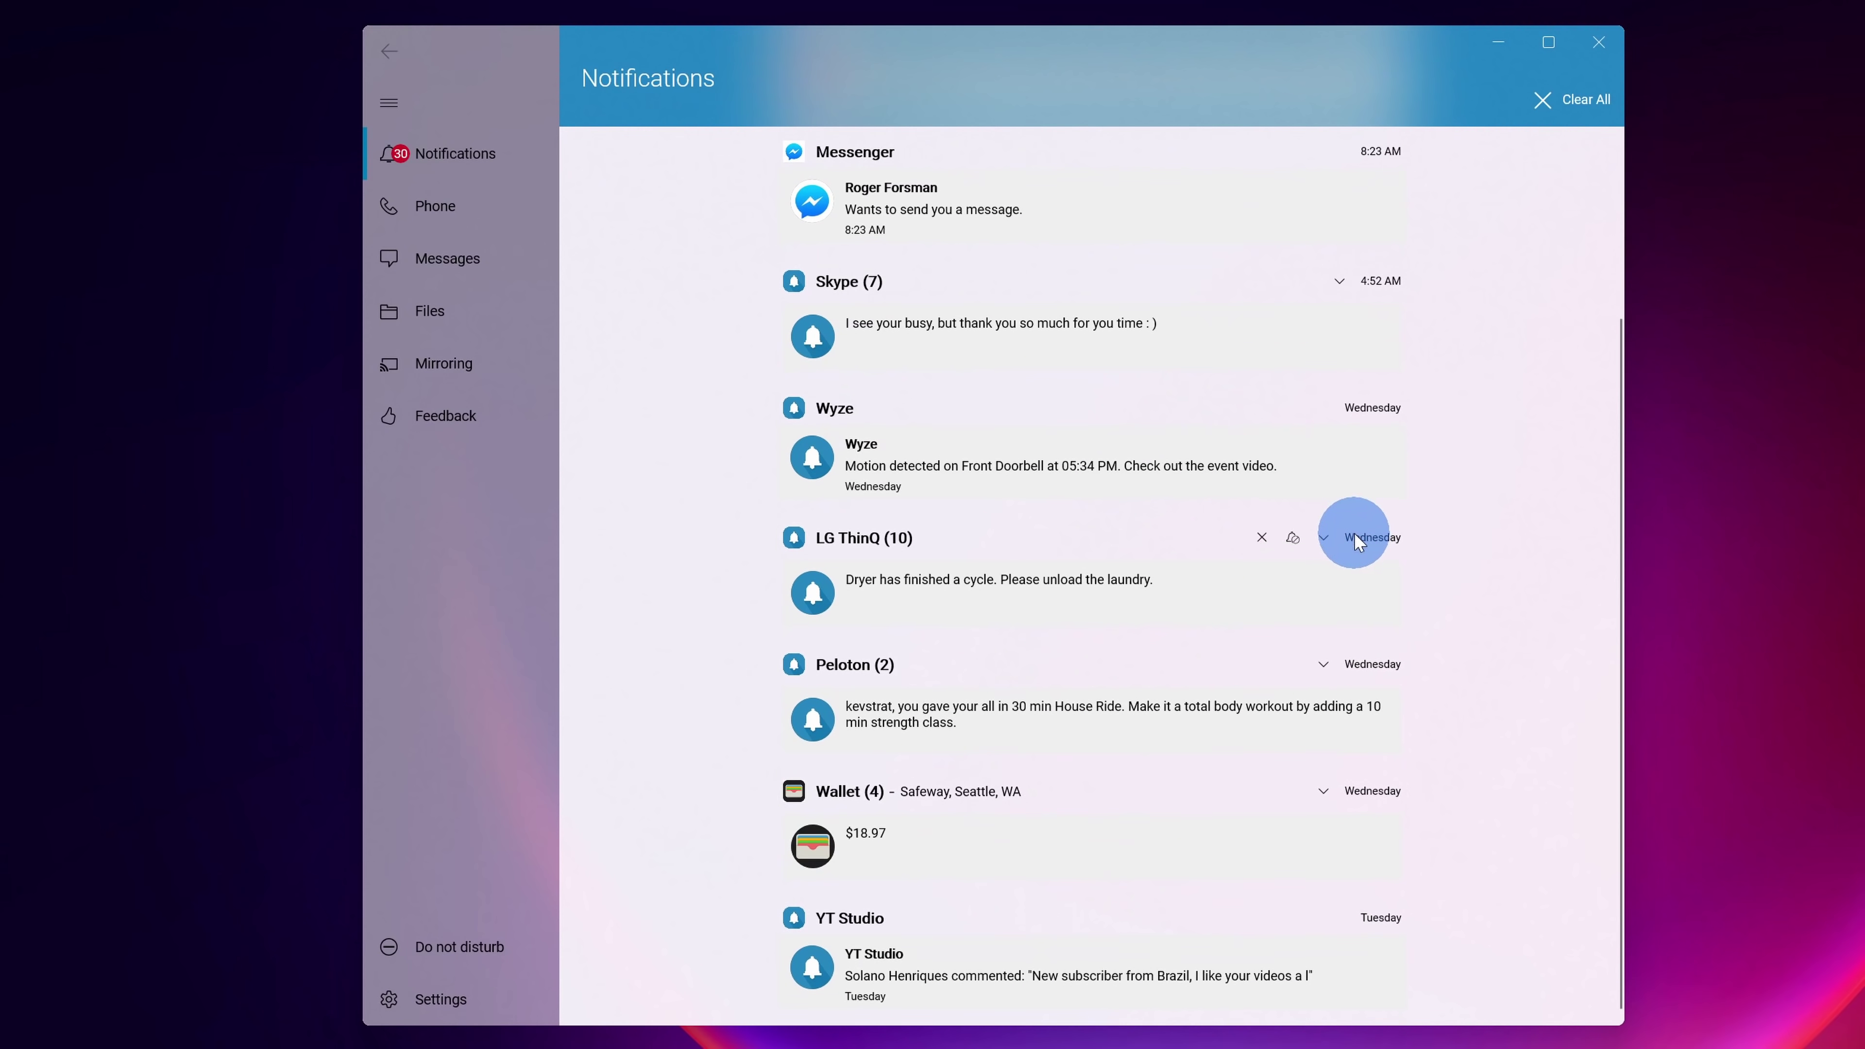
scroll(1415, 558, up, 4)
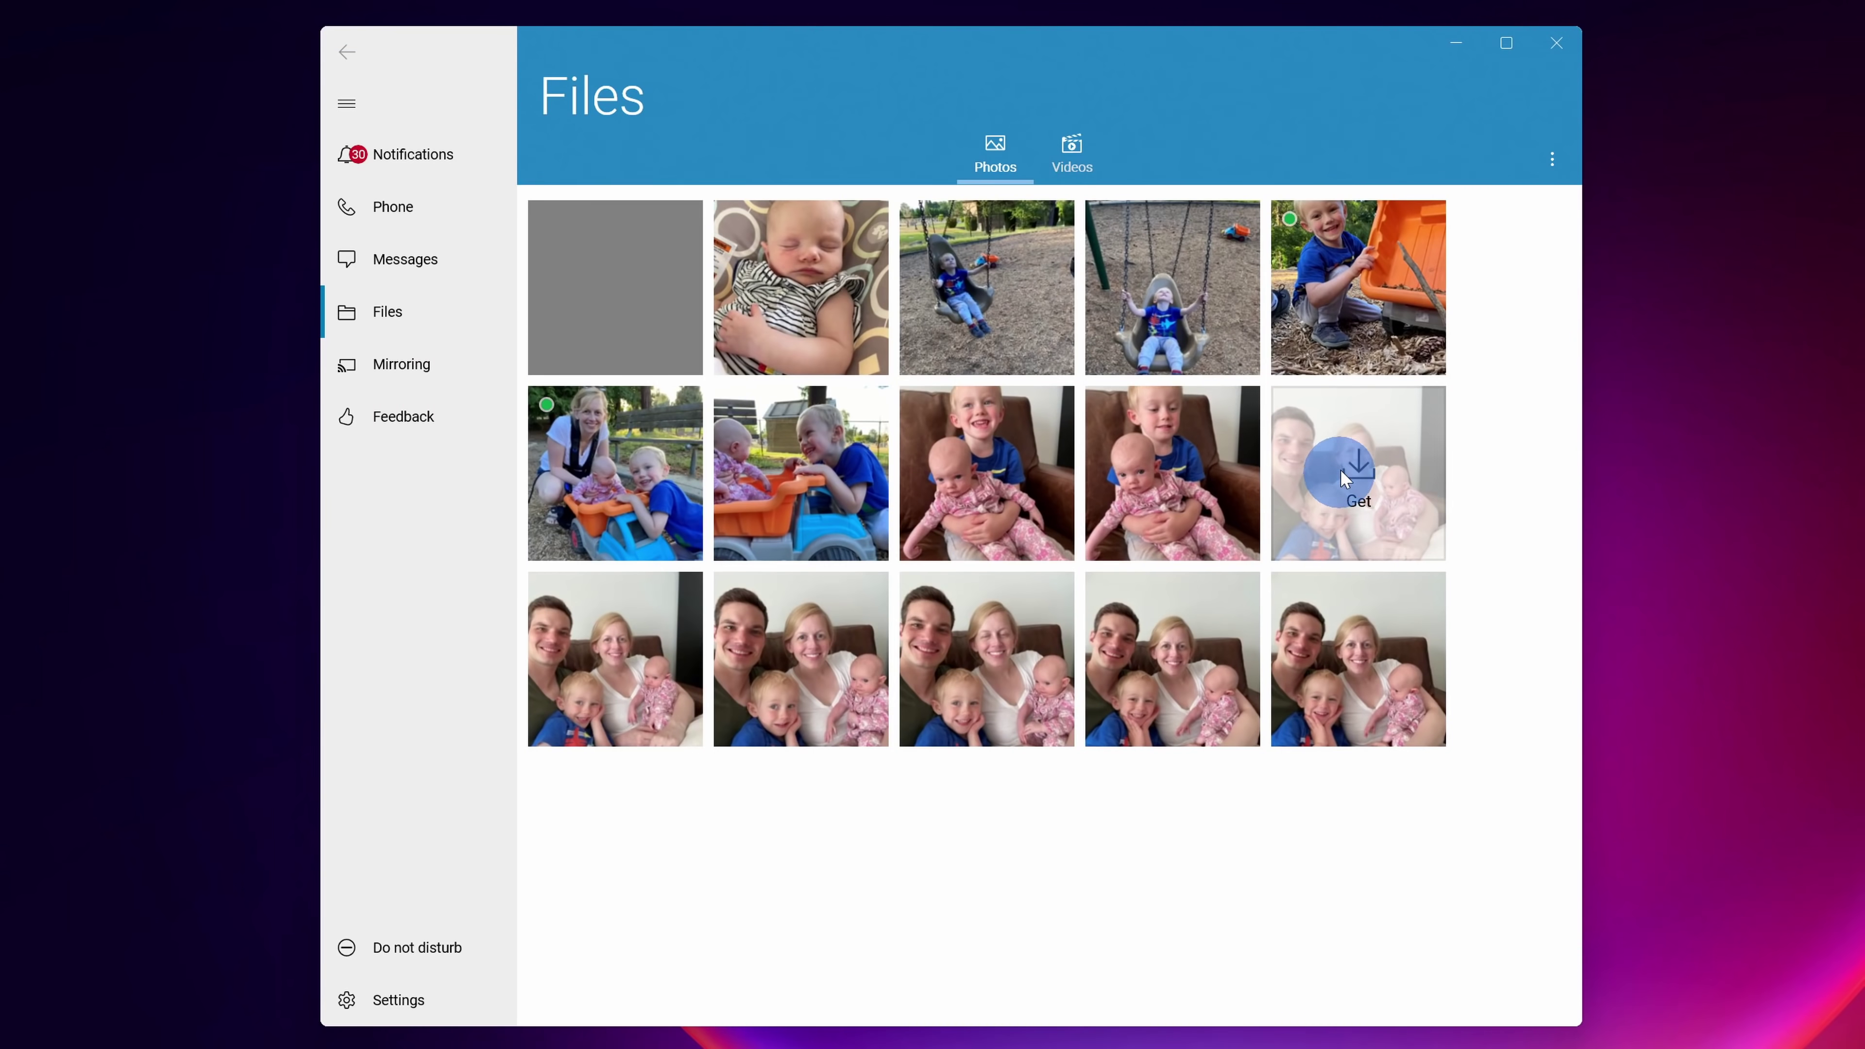
click(1344, 479)
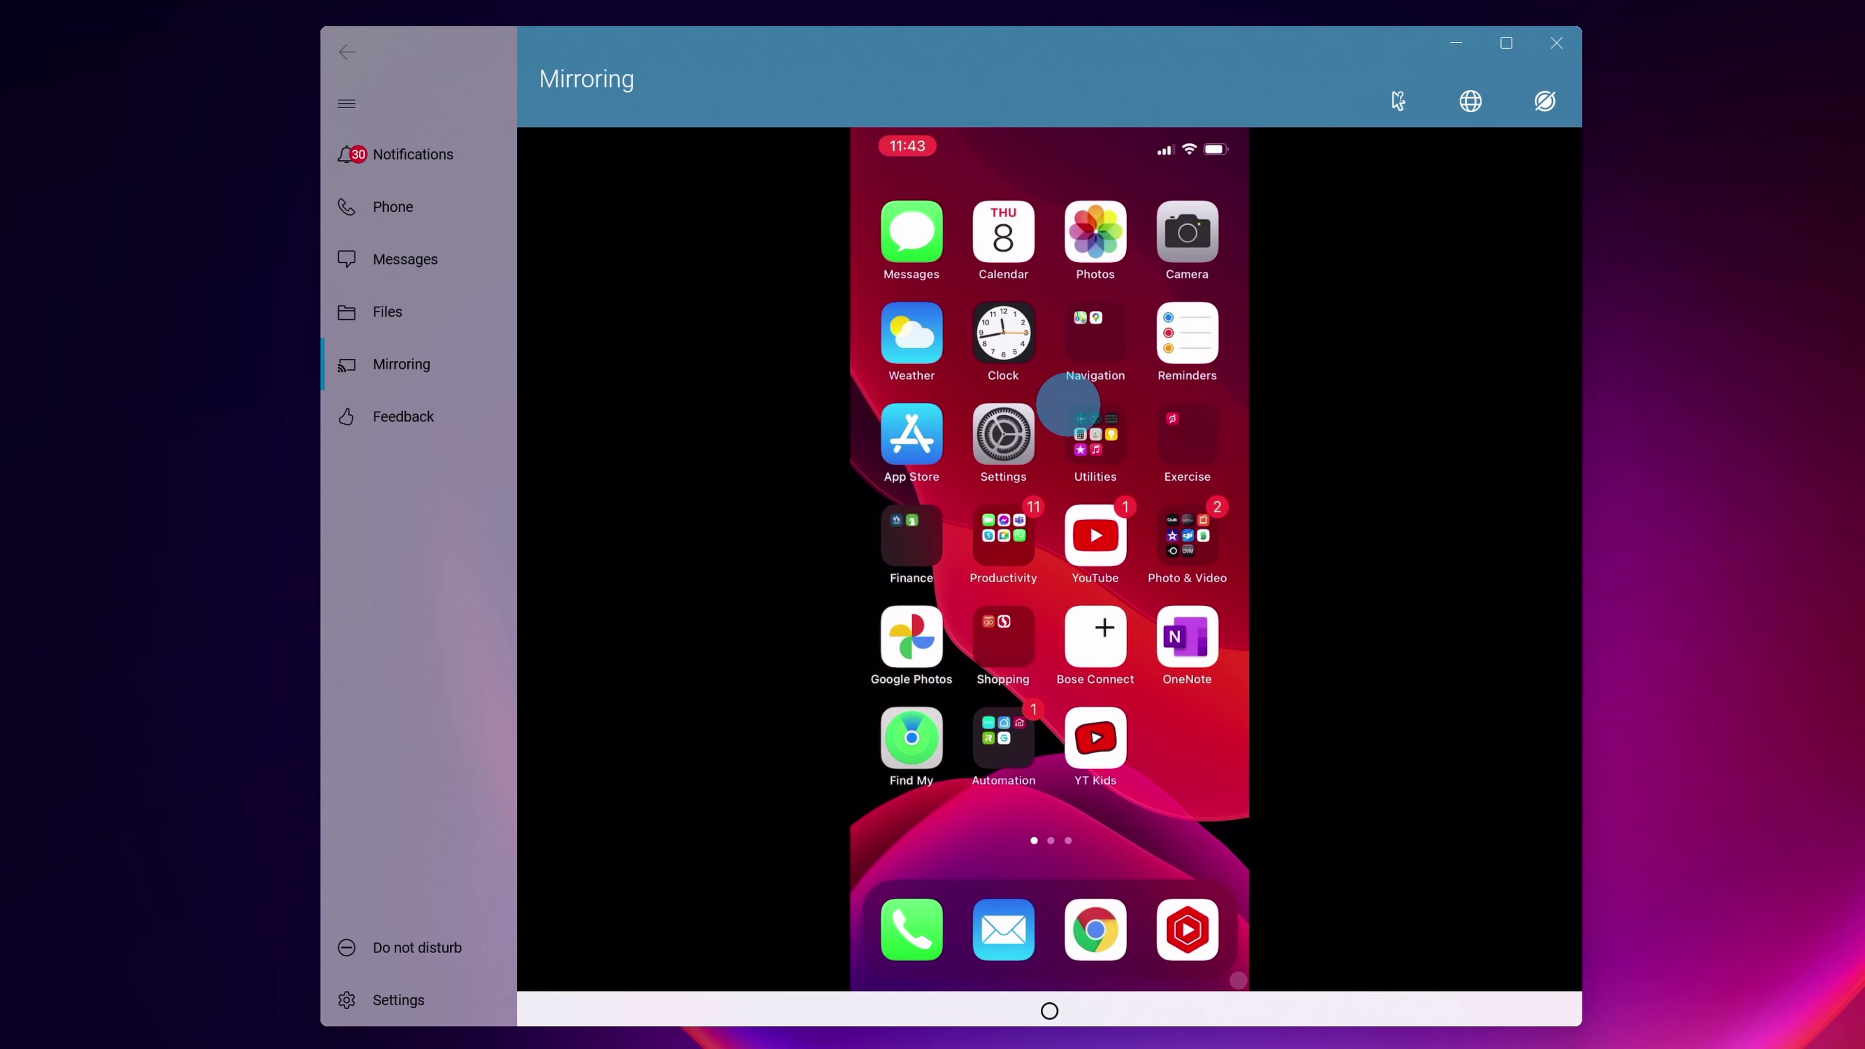
- On the mirrored iPhone, open and dismiss search, then type 'on my phone!' into the email draft
drag(1079, 462, 1071, 540)
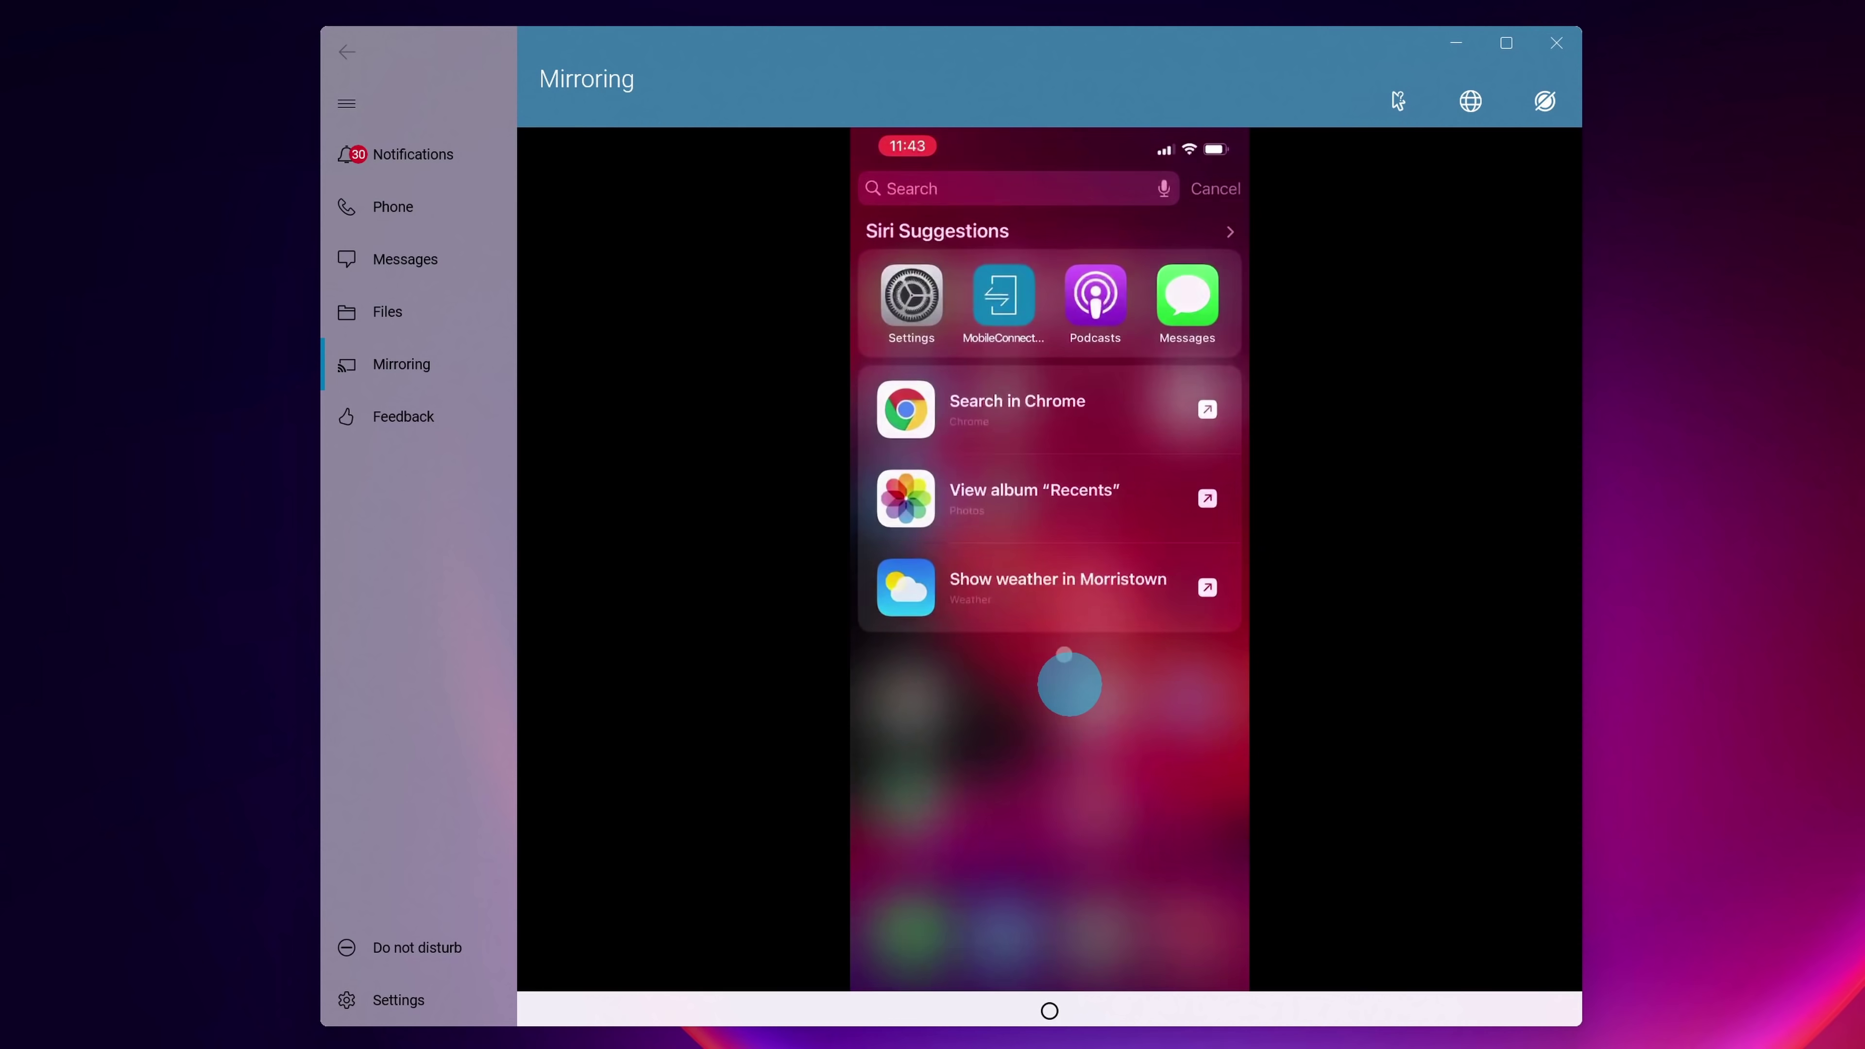
drag(1065, 762, 1066, 679)
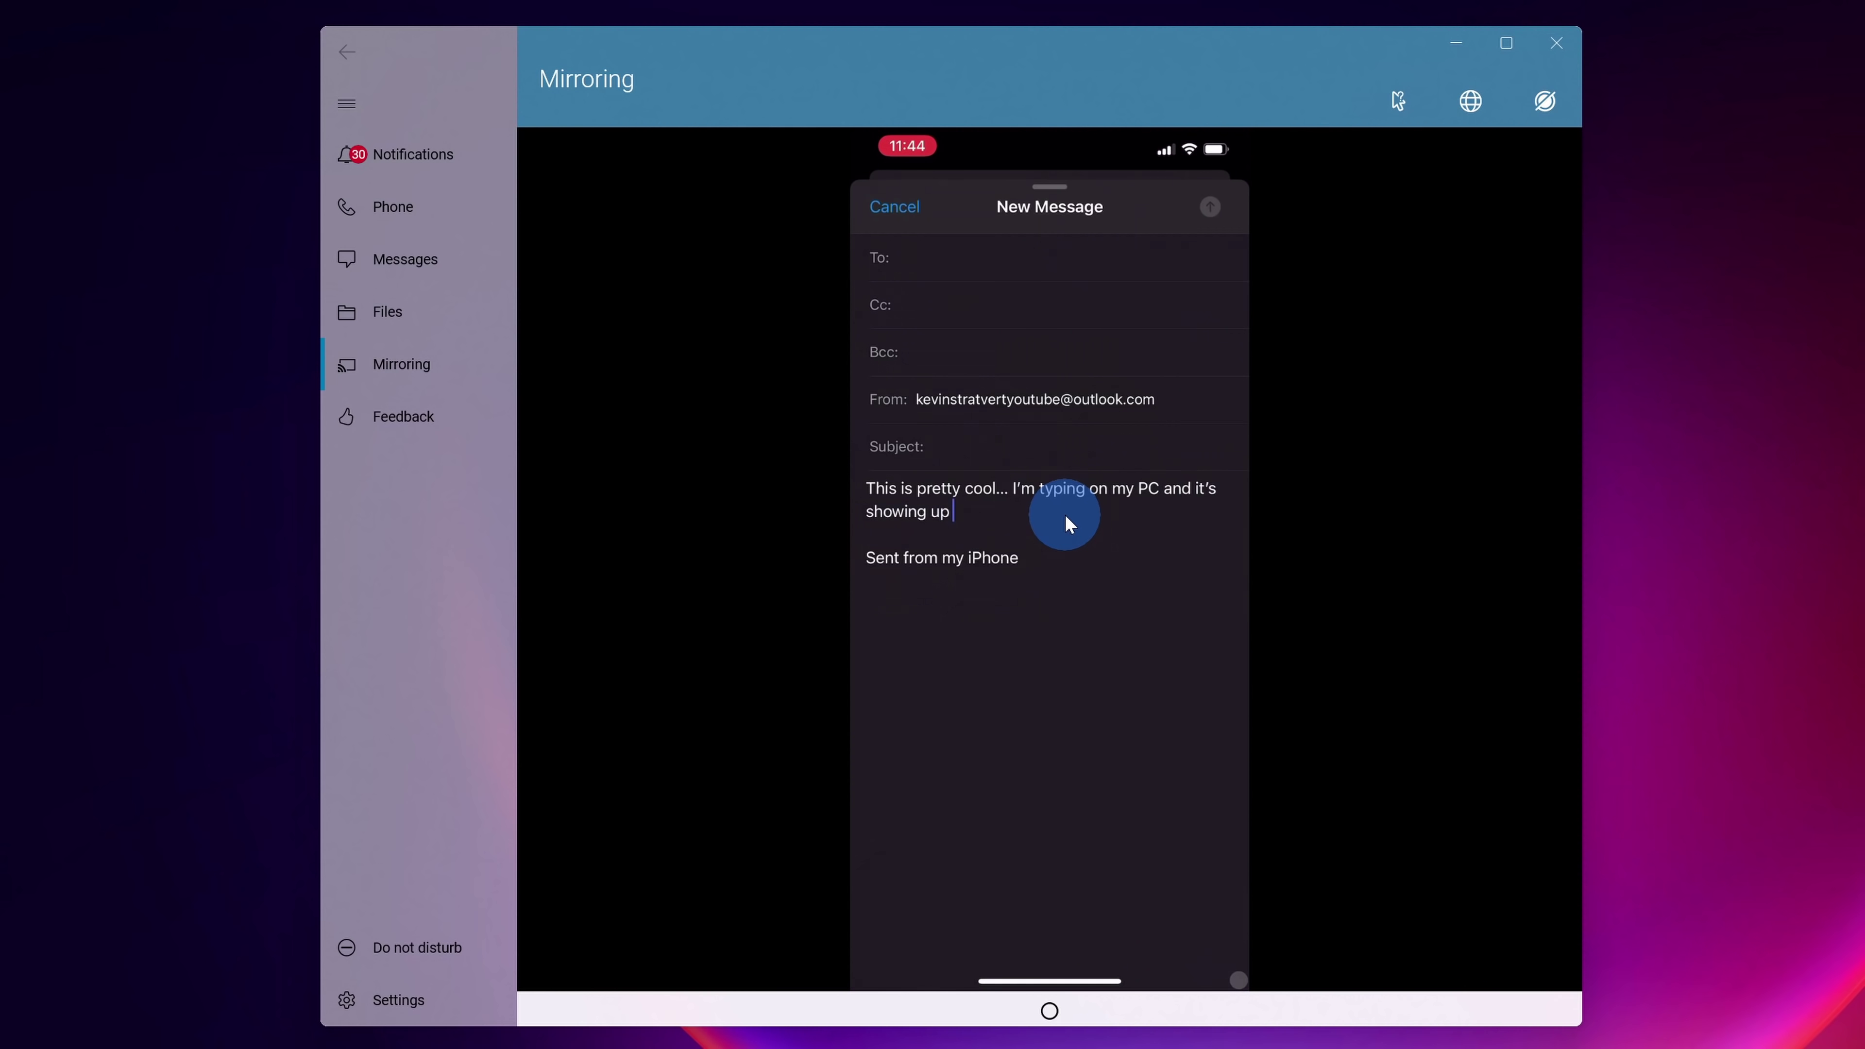
text(on my phone!)
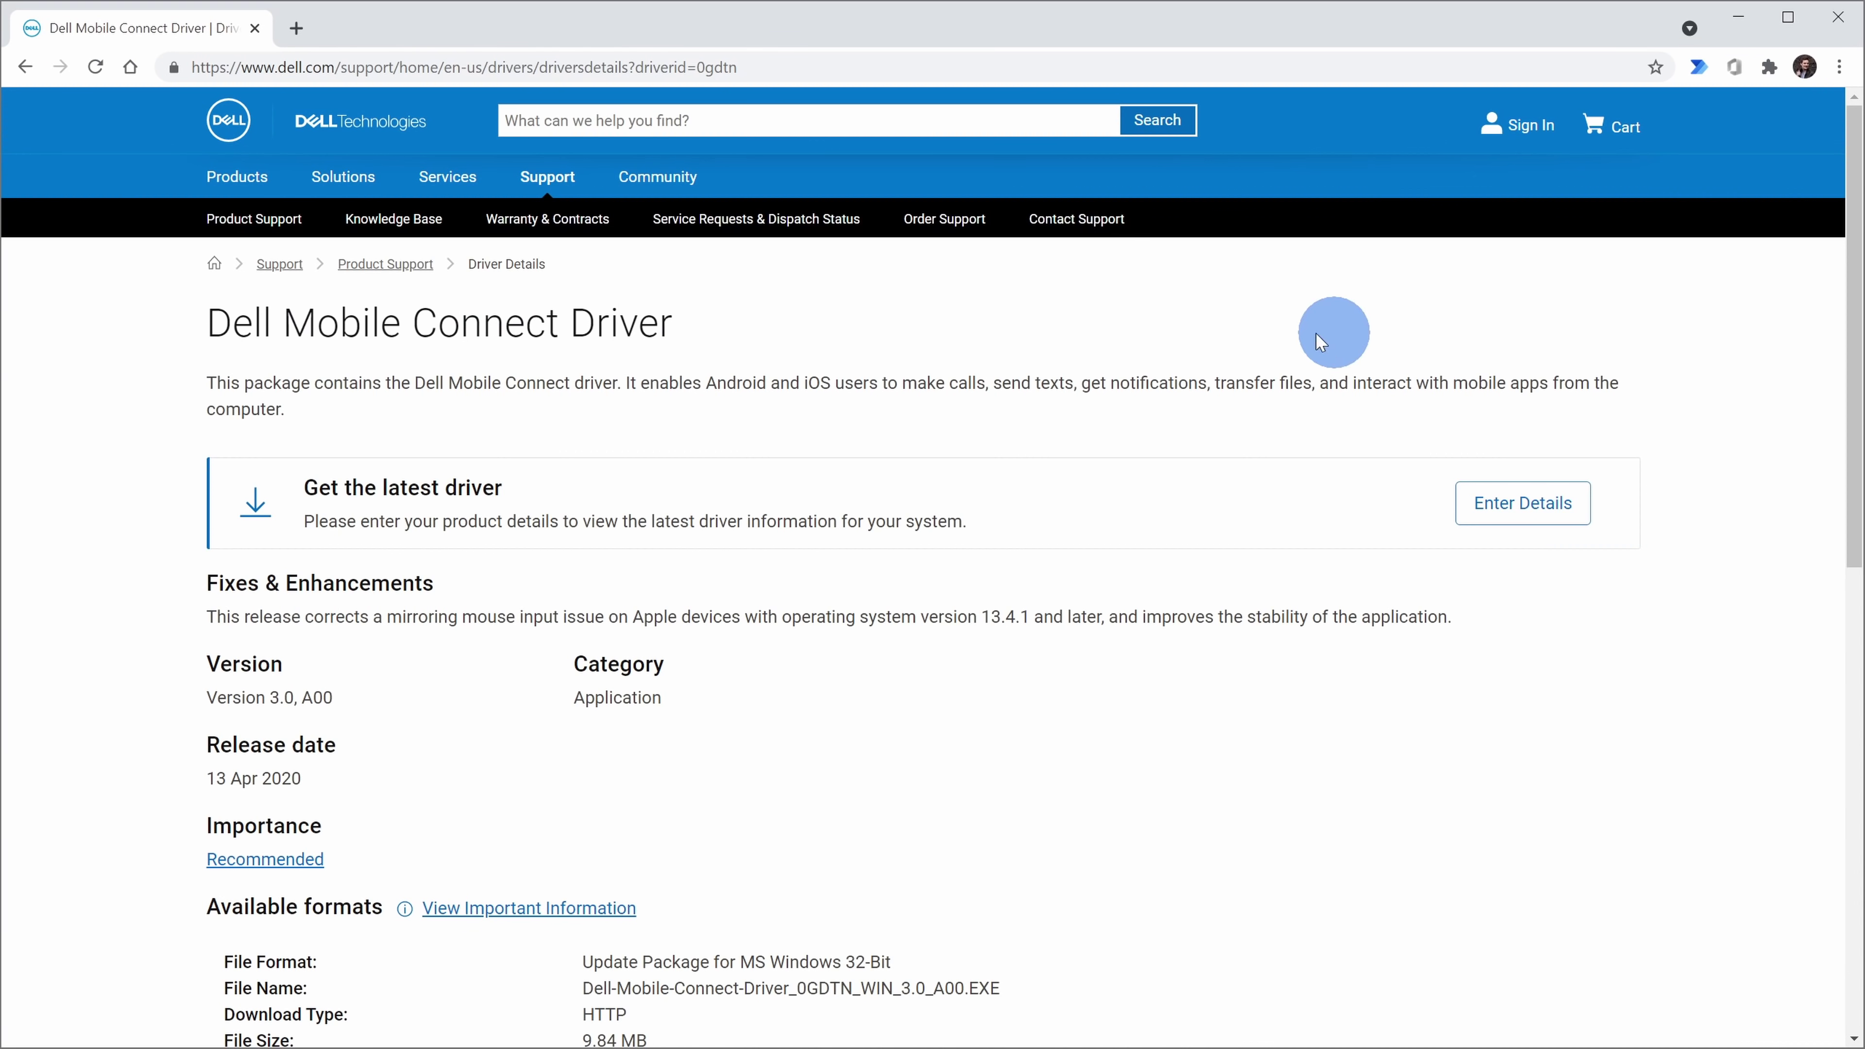
- Download the Dell Mobile Connect Driver 3.0 A00 installer from Available formats
scroll(1346, 555, down, 4)
scroll(818, 338, down, 3)
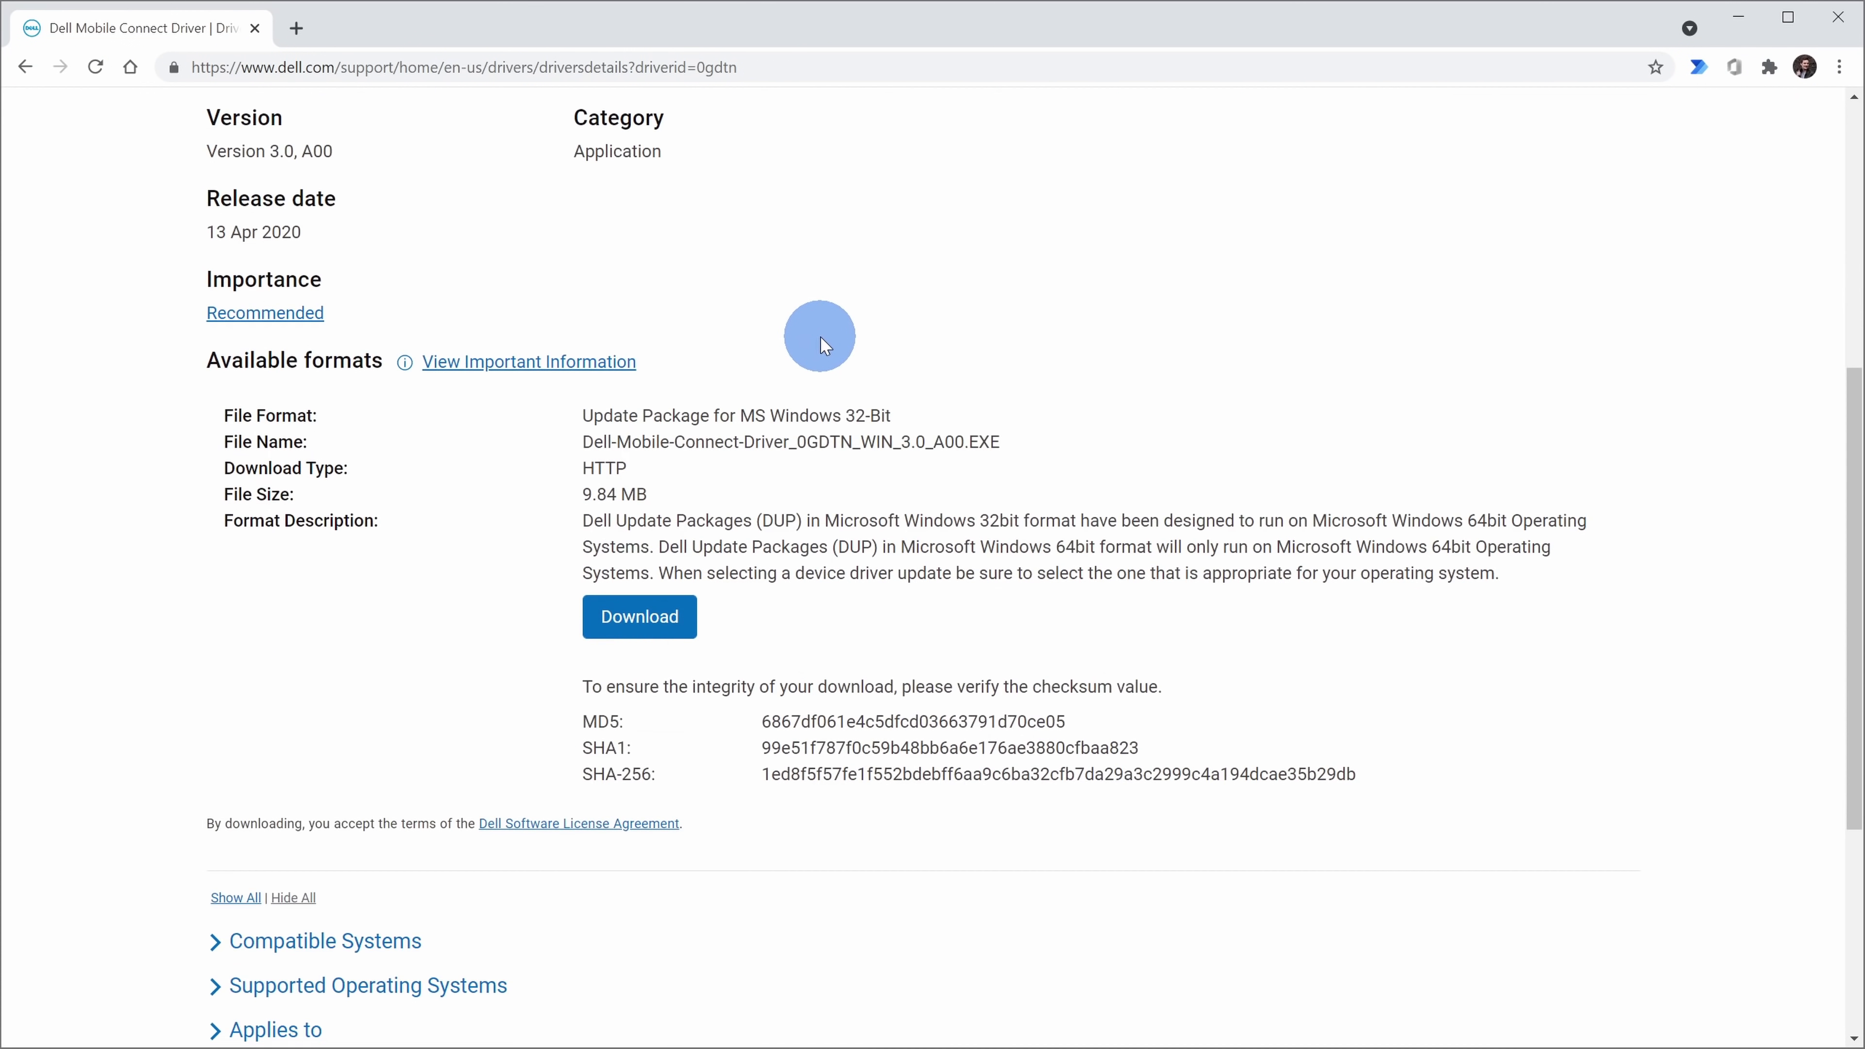
click(639, 617)
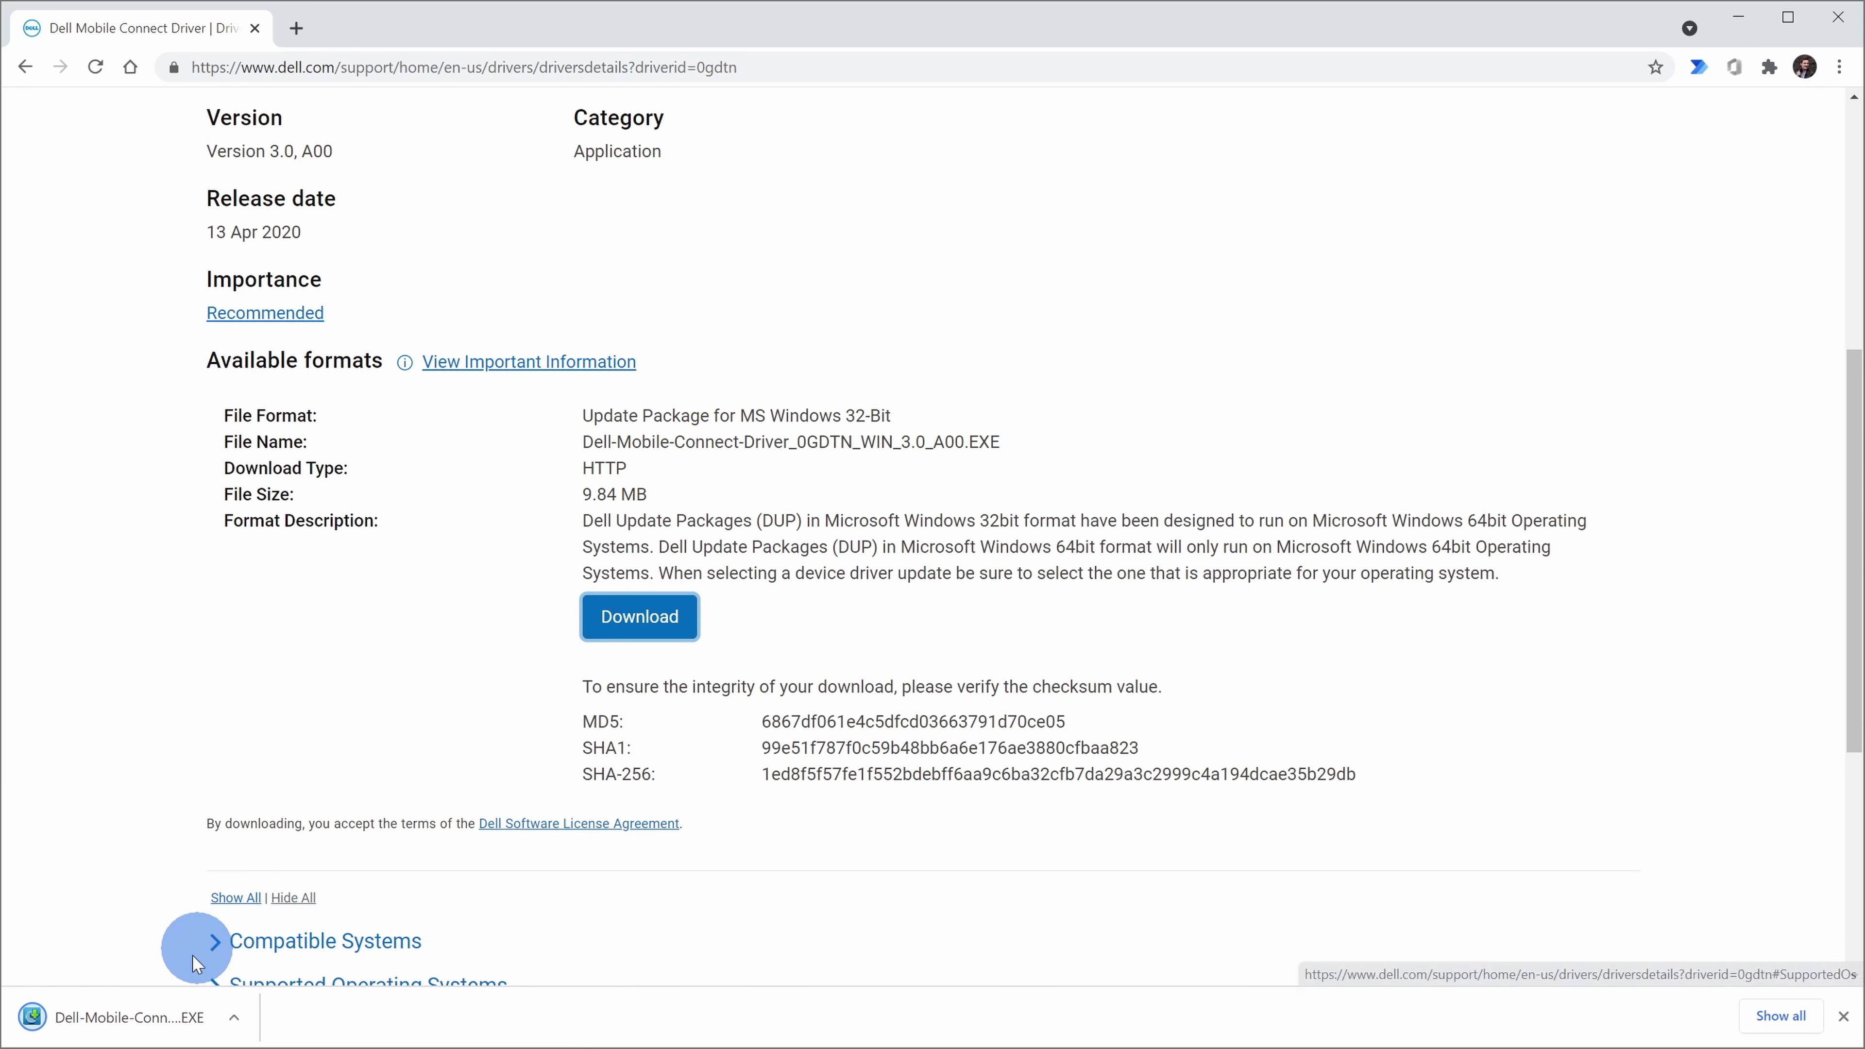
- Run the downloaded driver EXE, install Dell Mobile Connect Driver v3.0, and close the installer
click(164, 1021)
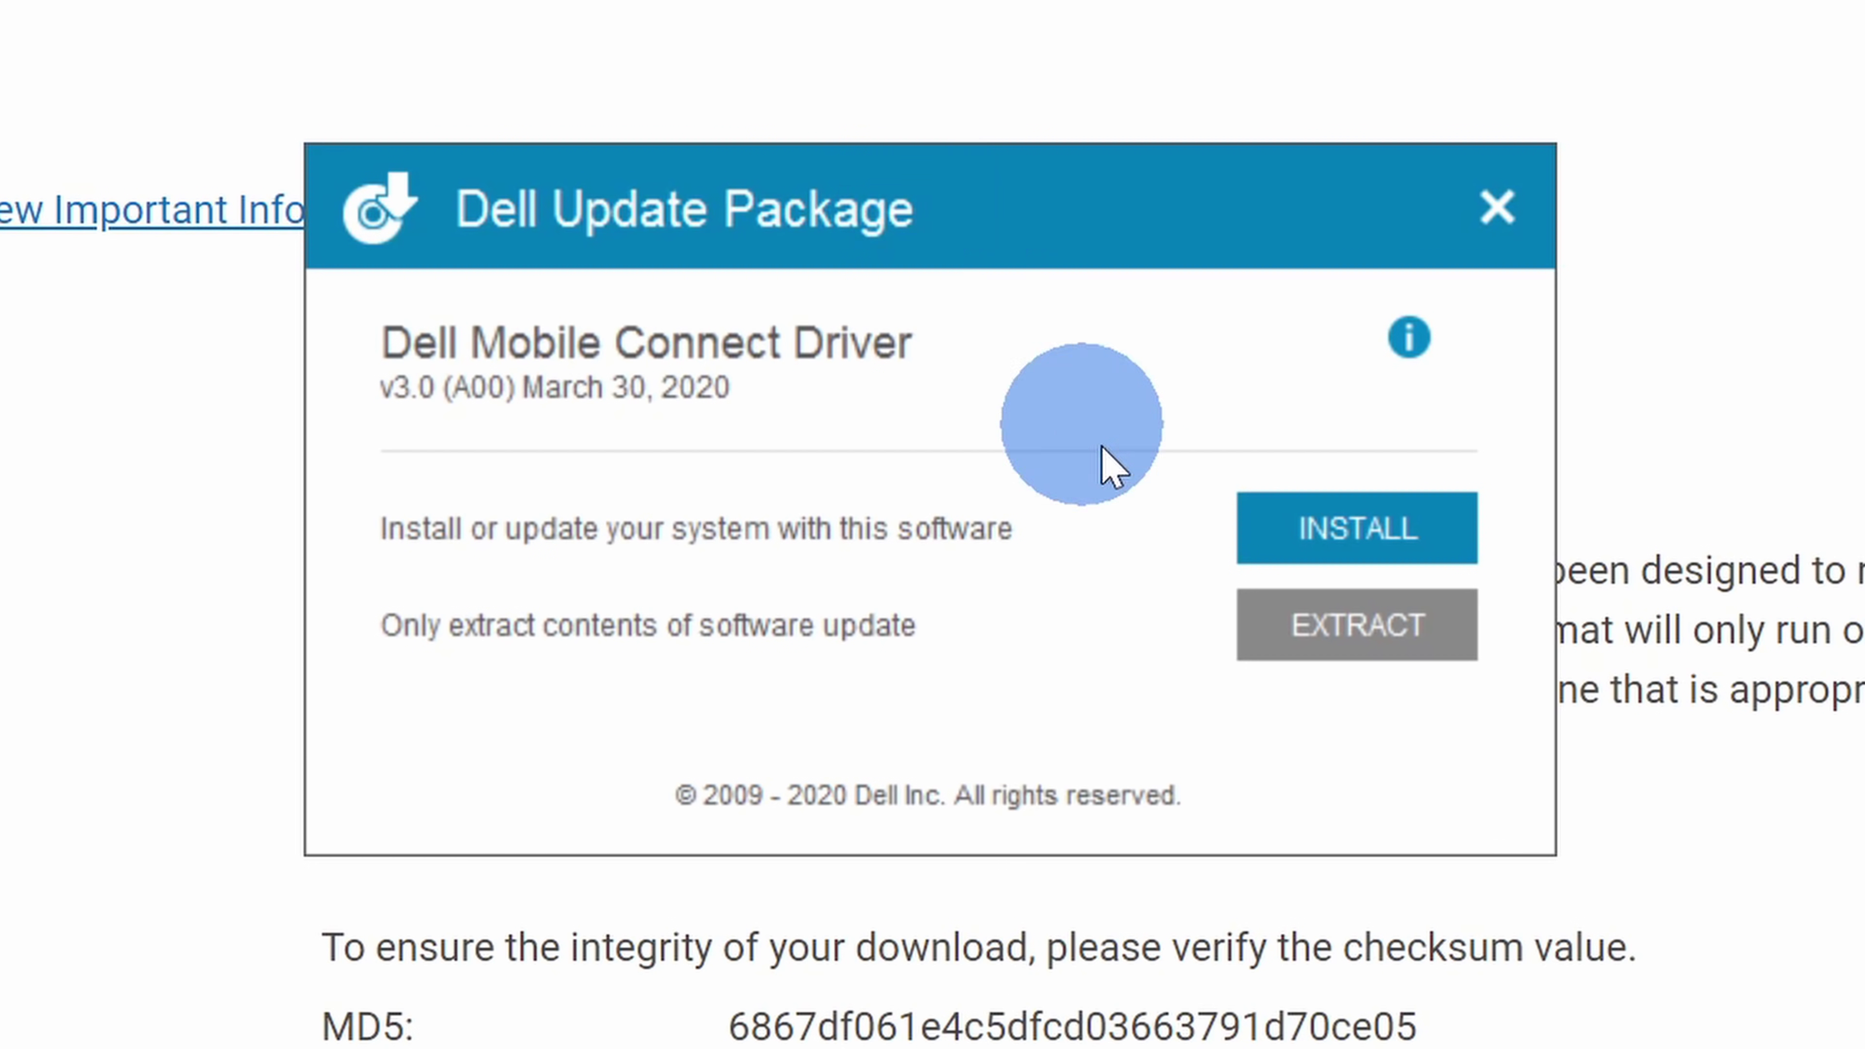
click(1384, 543)
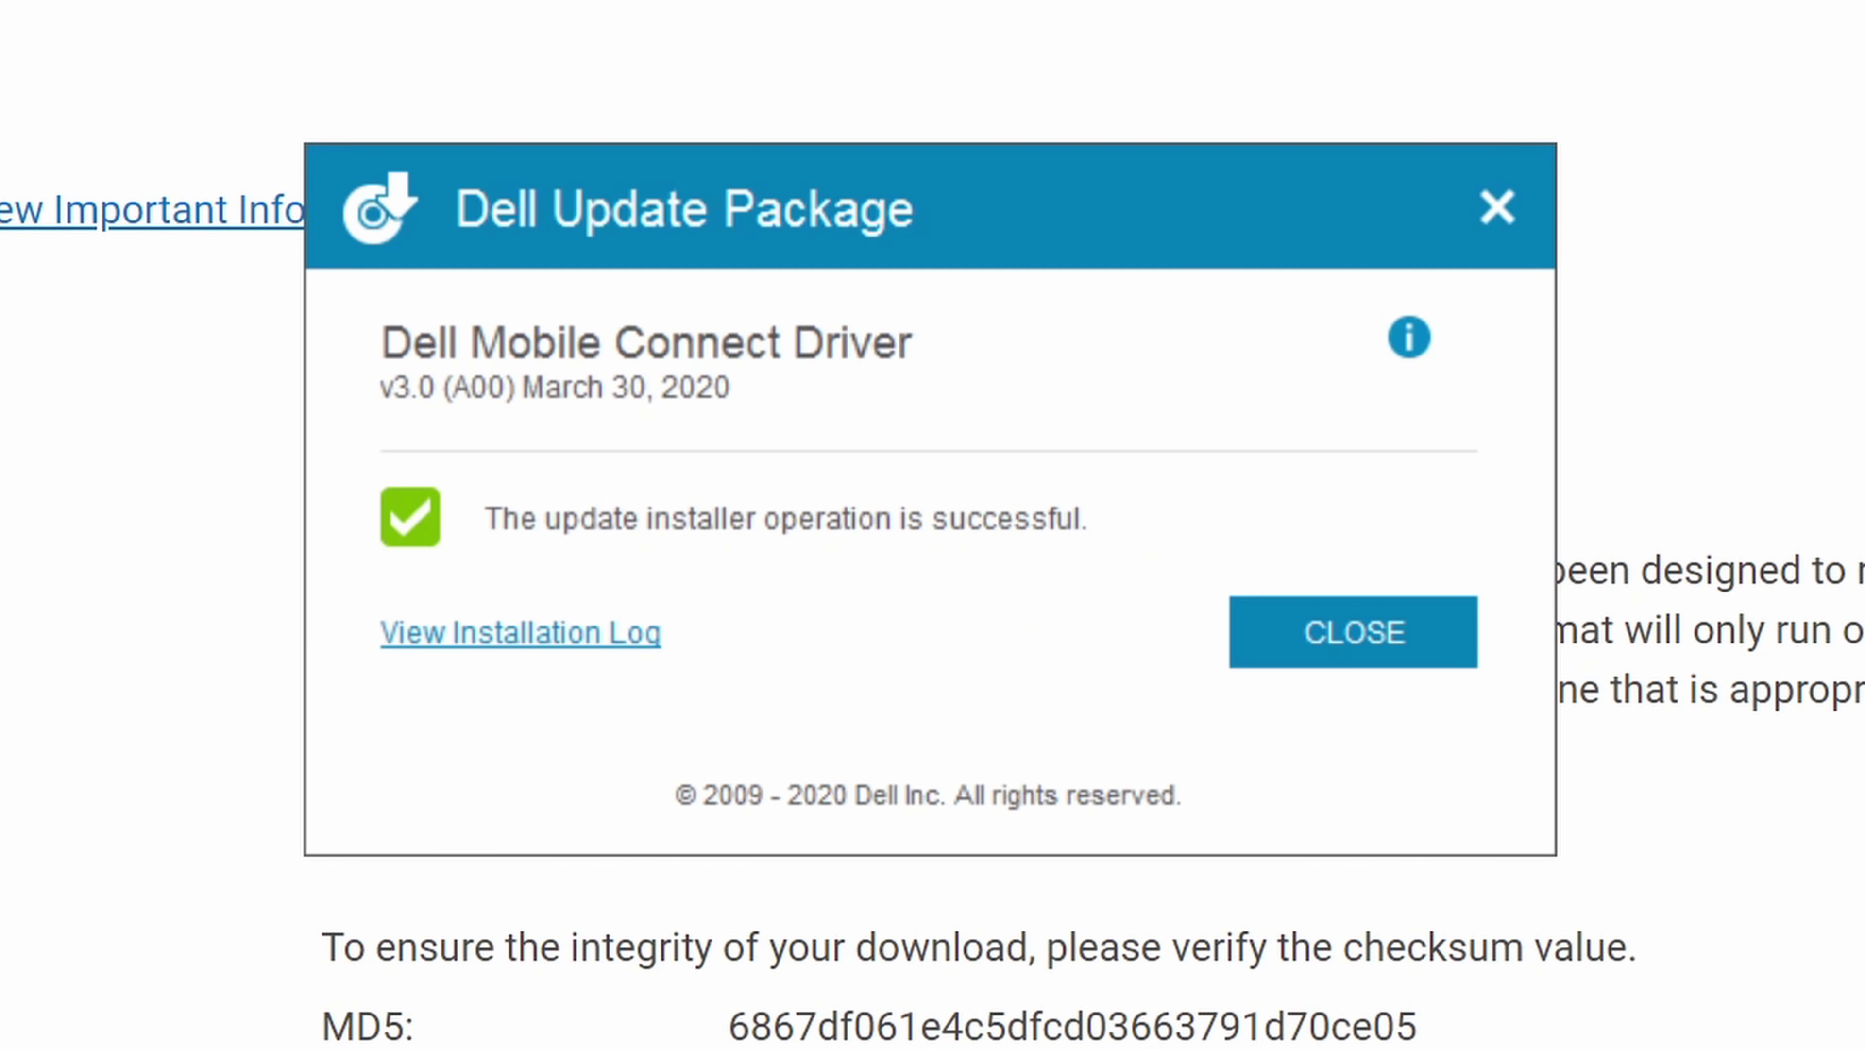
click(1303, 624)
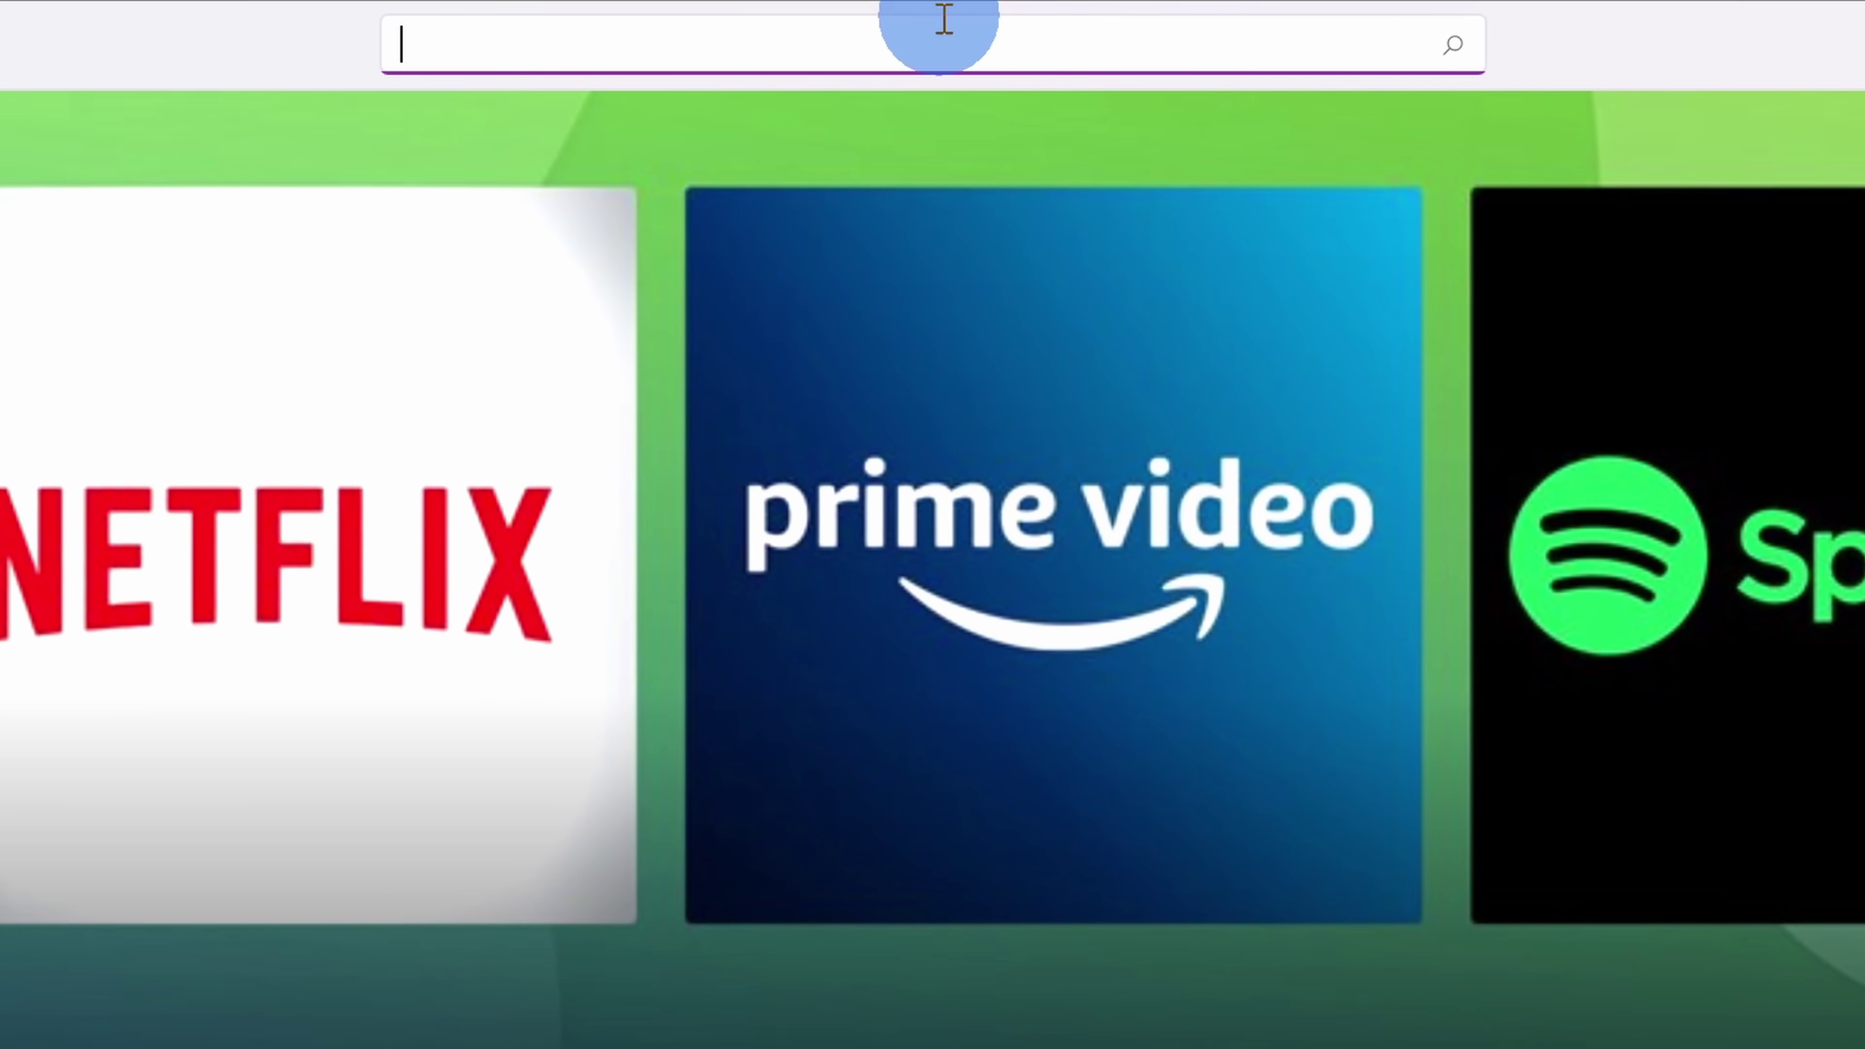
- Find 'dell mobile connect' in the Store, open its page, and browse the screenshots
text(dell mobile connect)
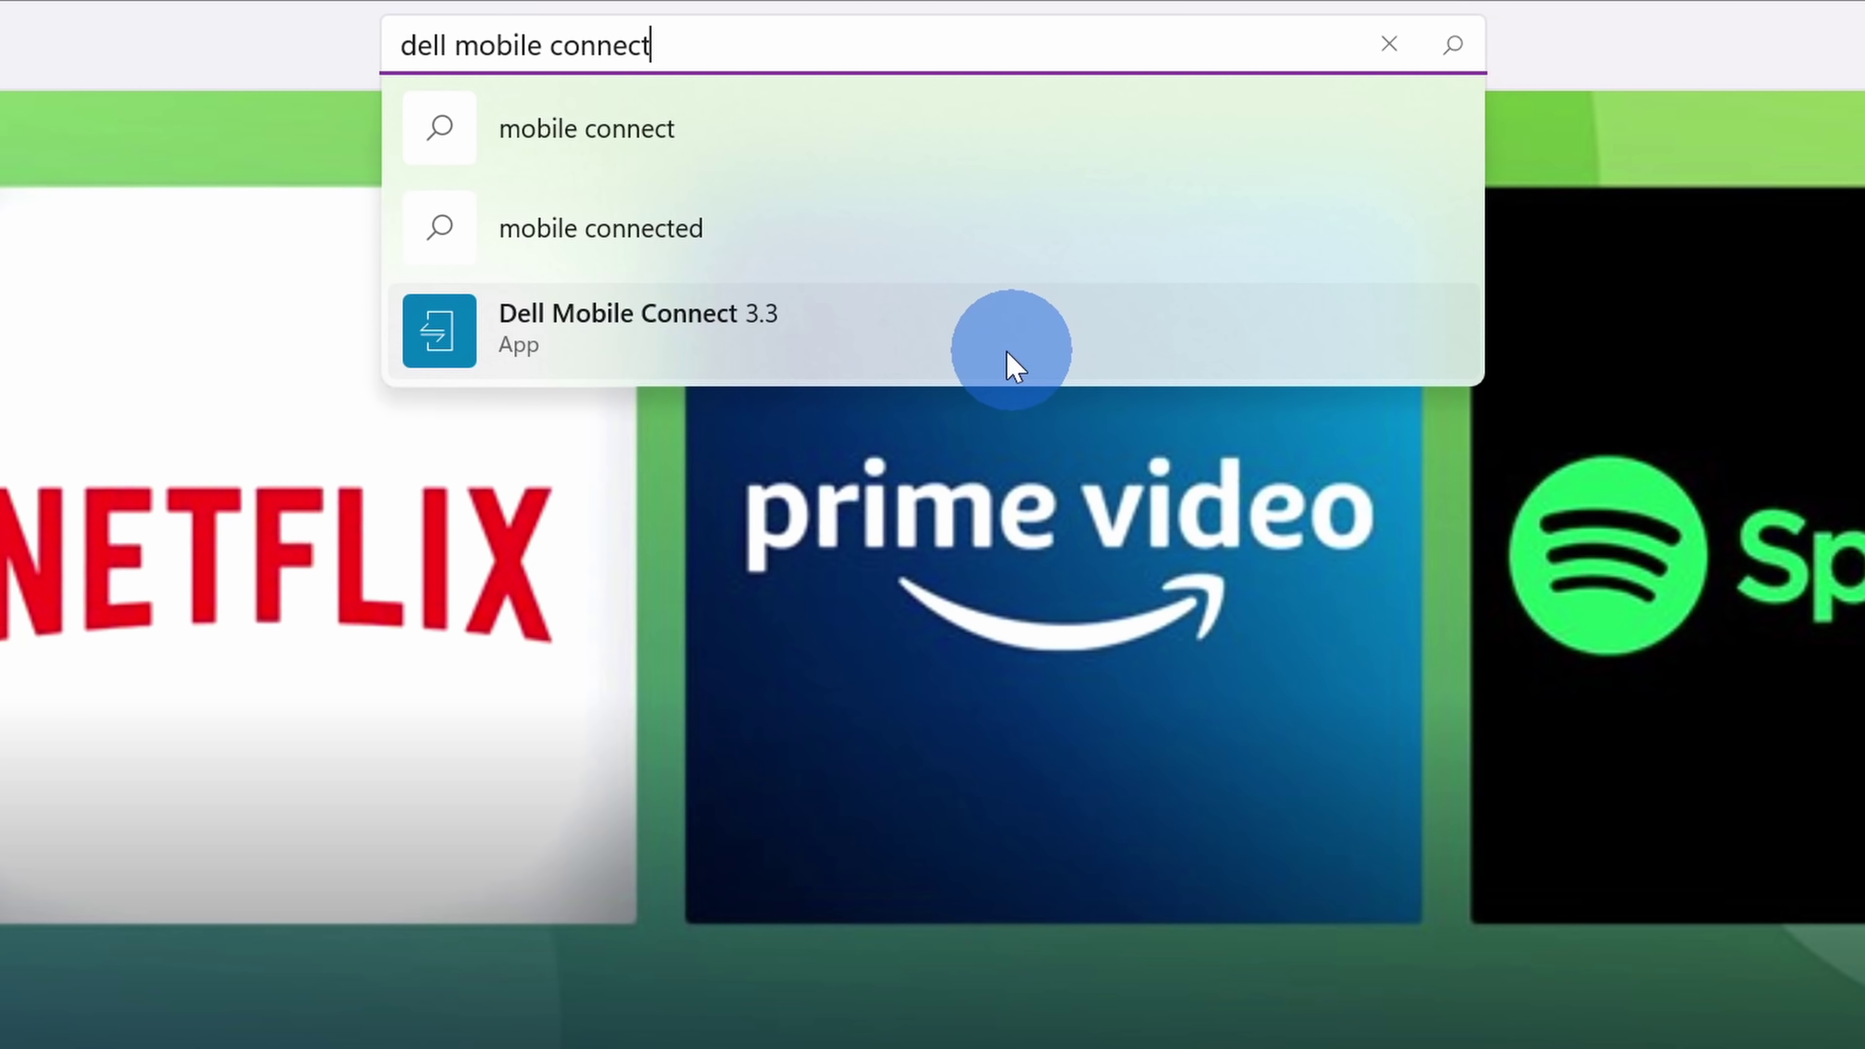
click(861, 355)
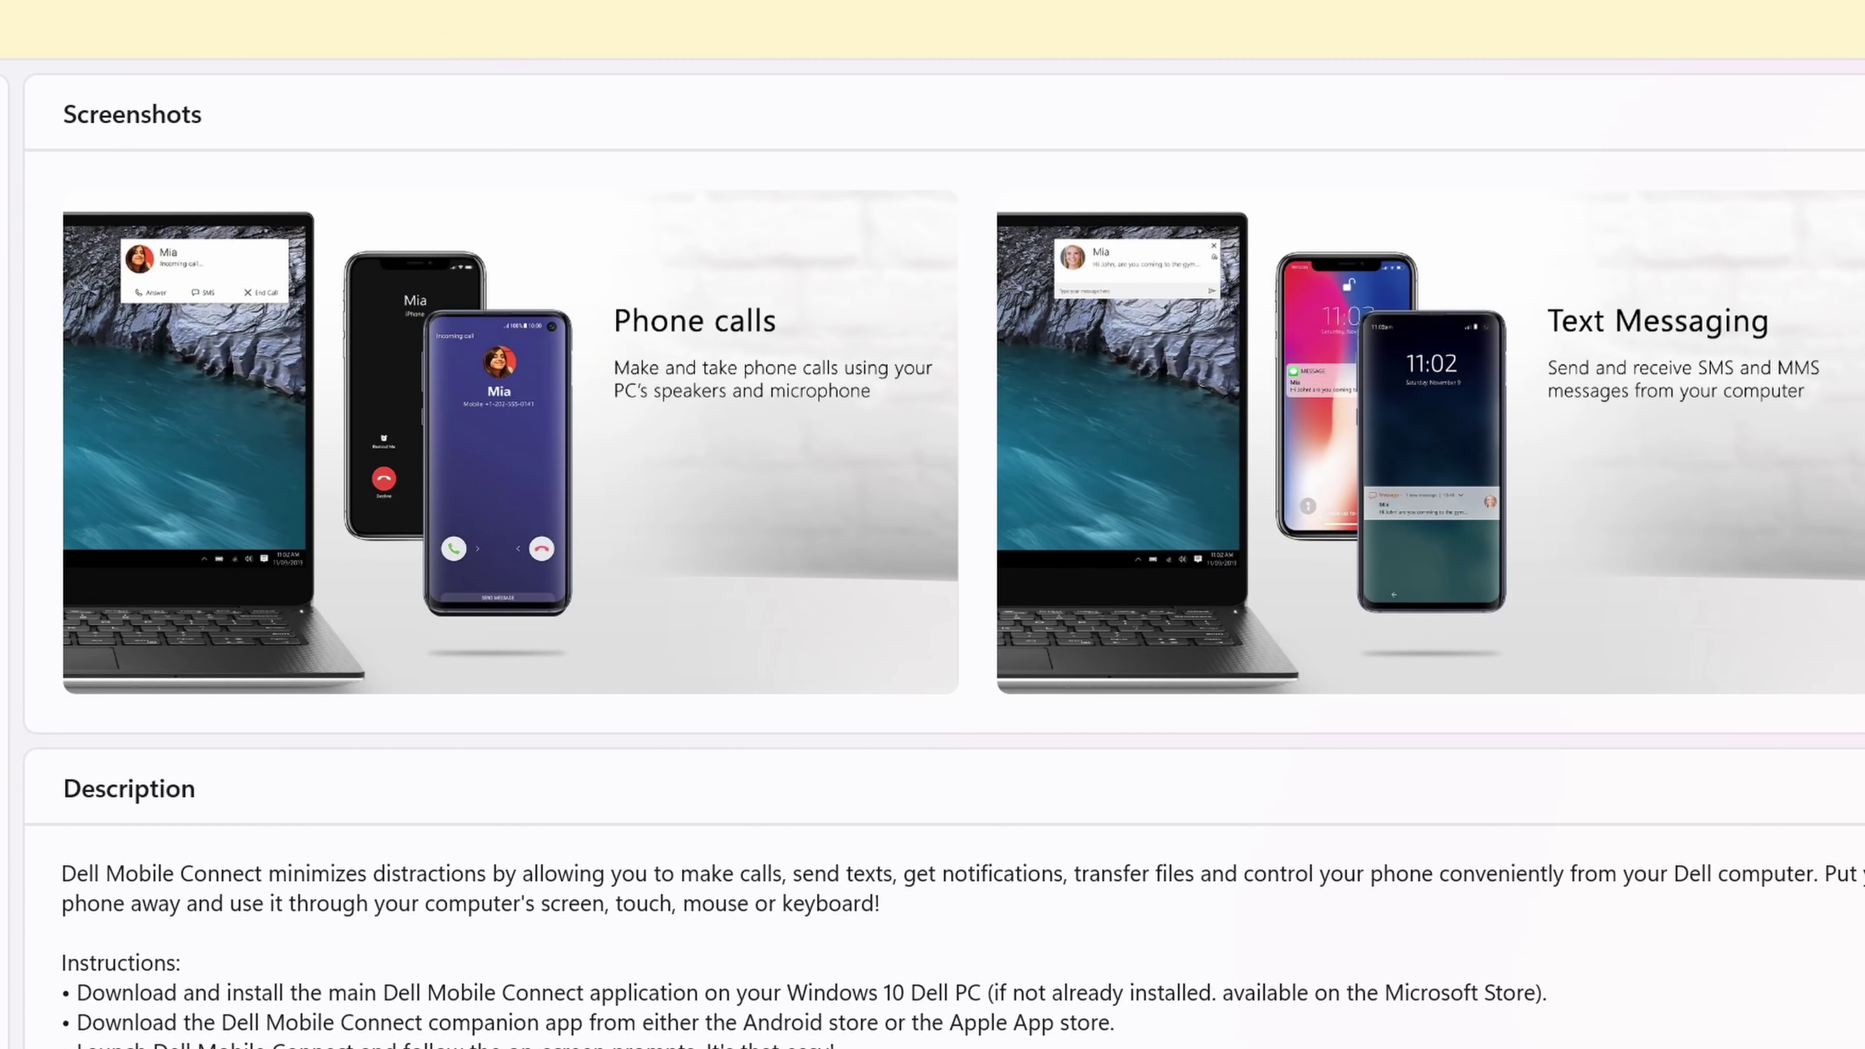
click(1857, 443)
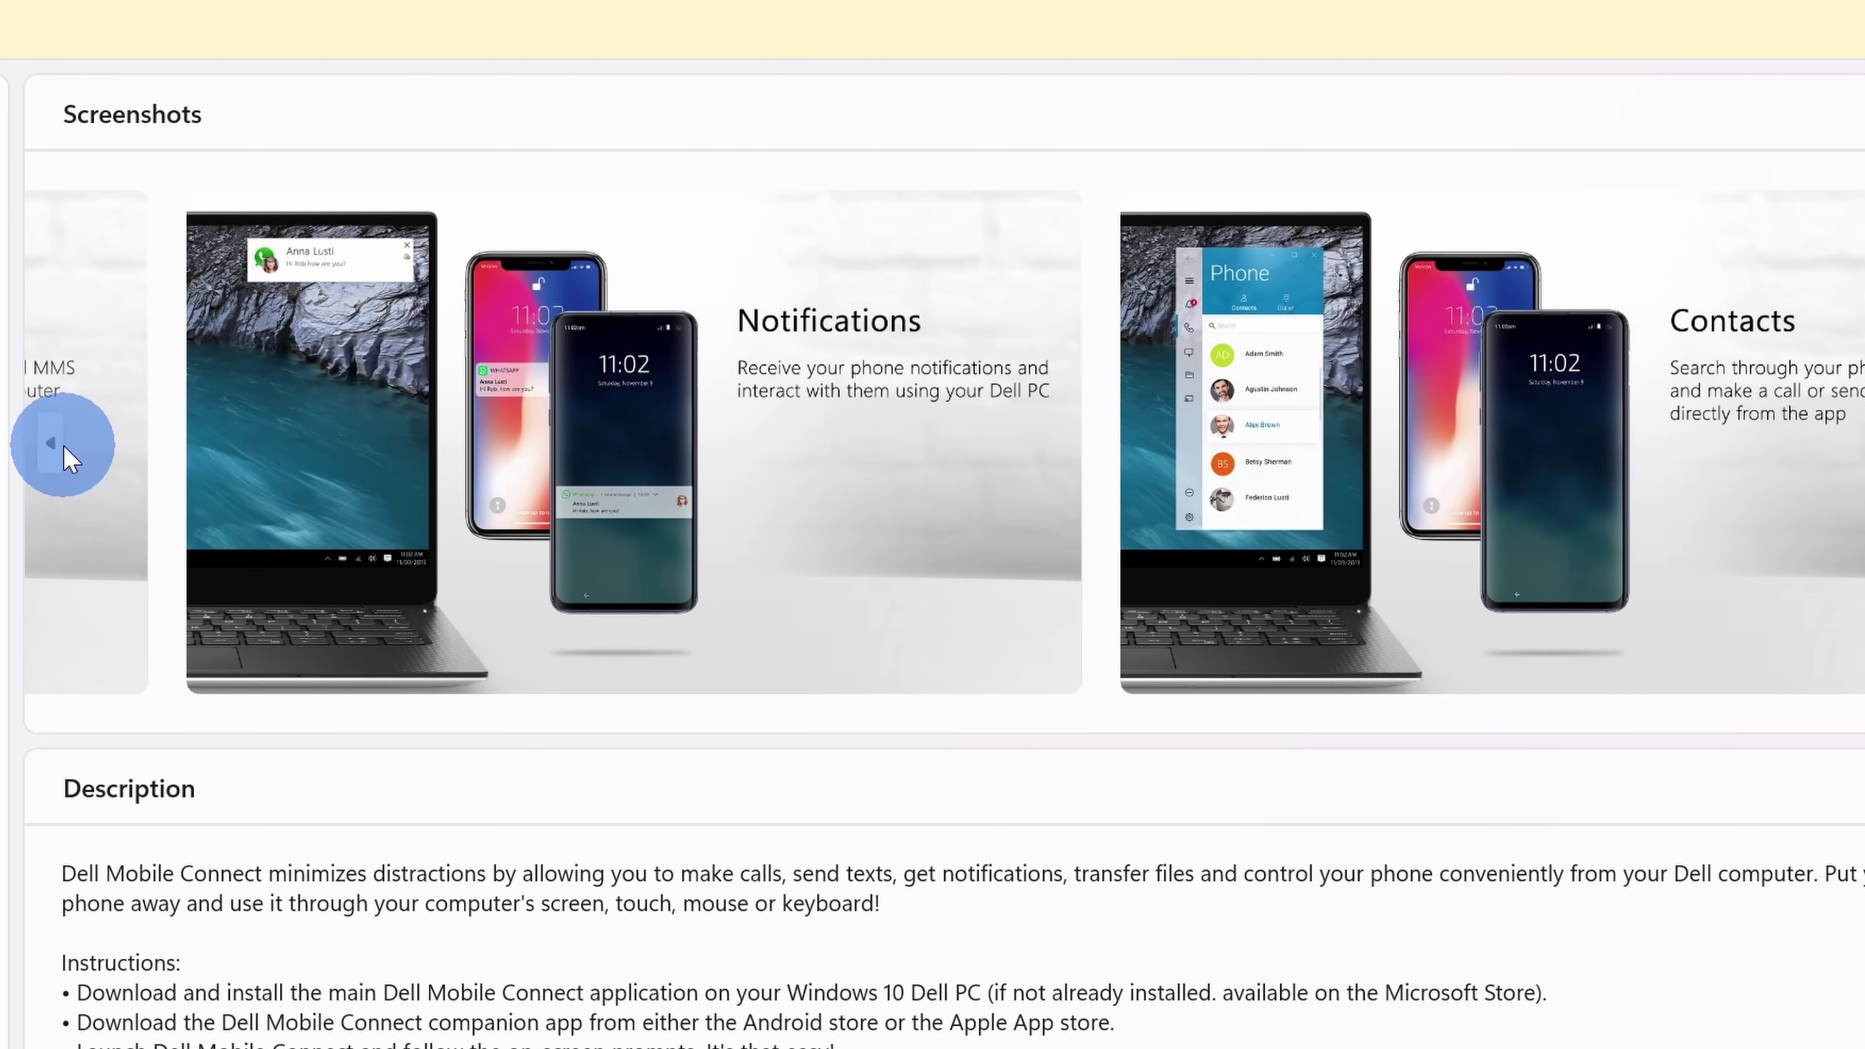
click(51, 443)
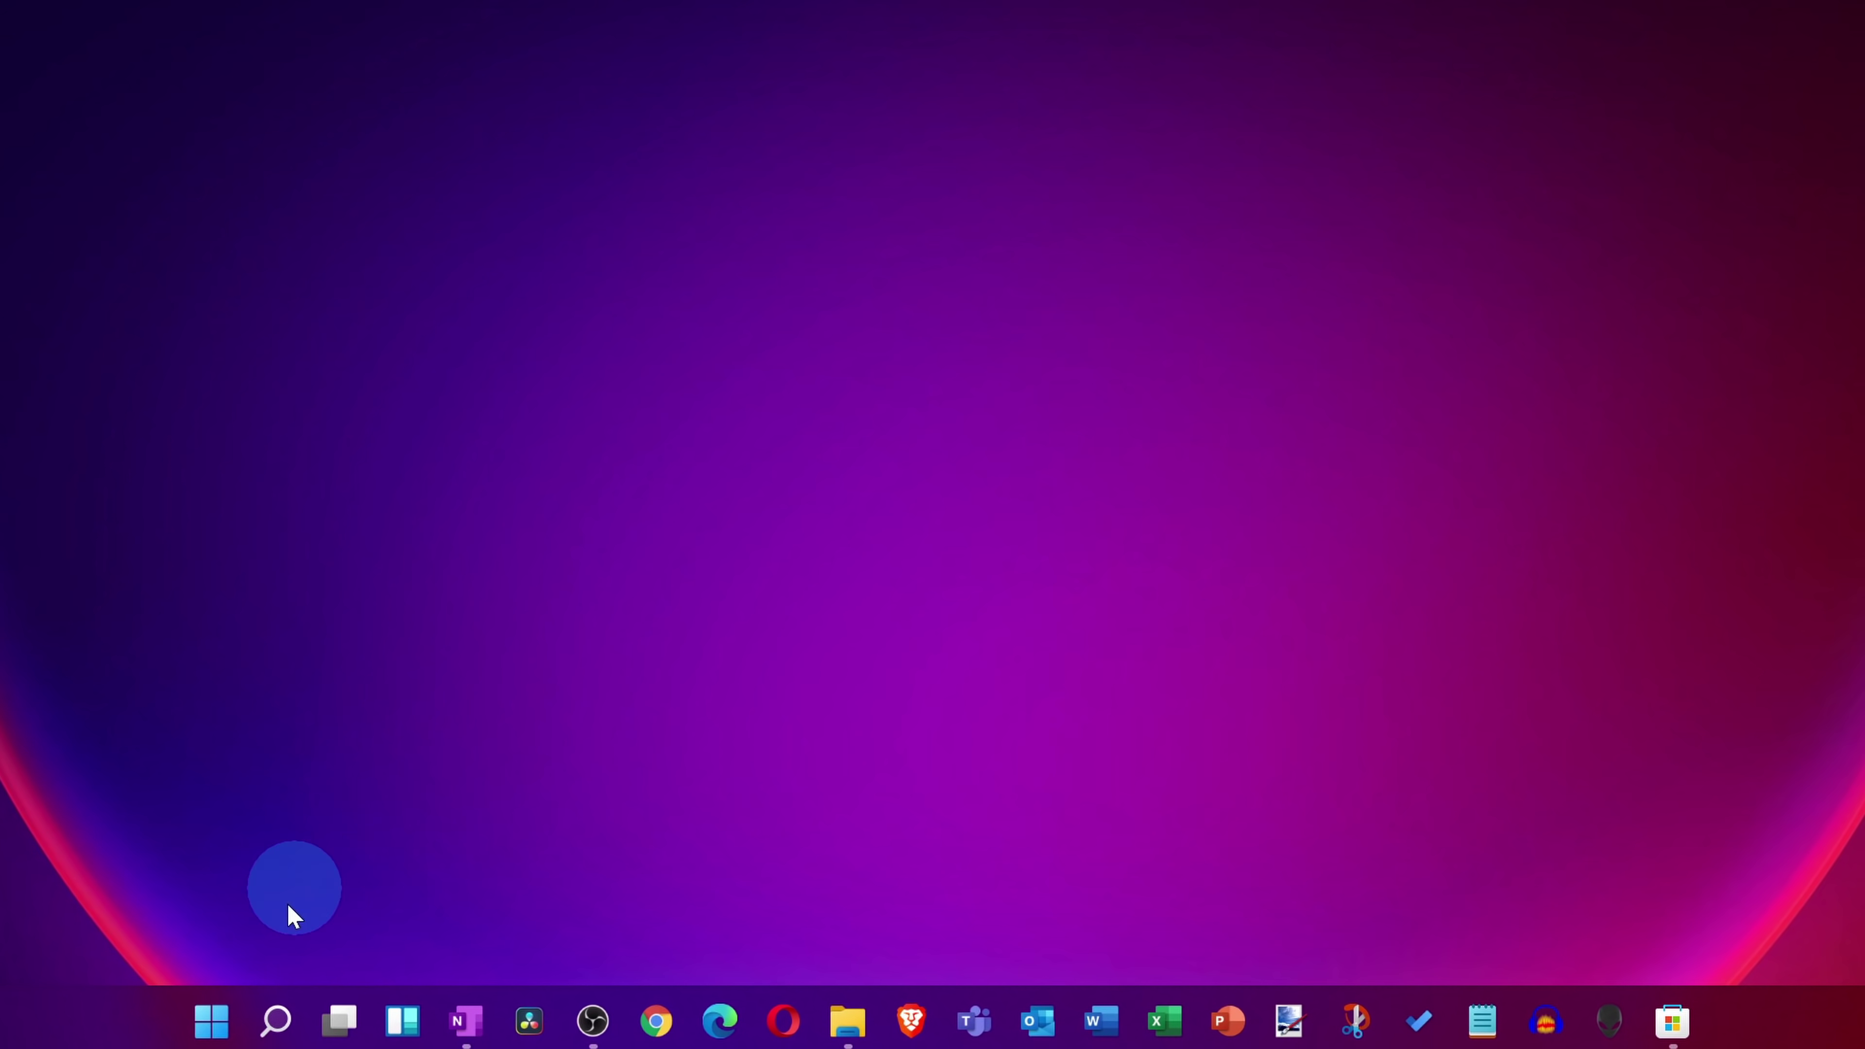
- Find Run through Windows search, enter regedit, and launch the Registry Editor
click(277, 1020)
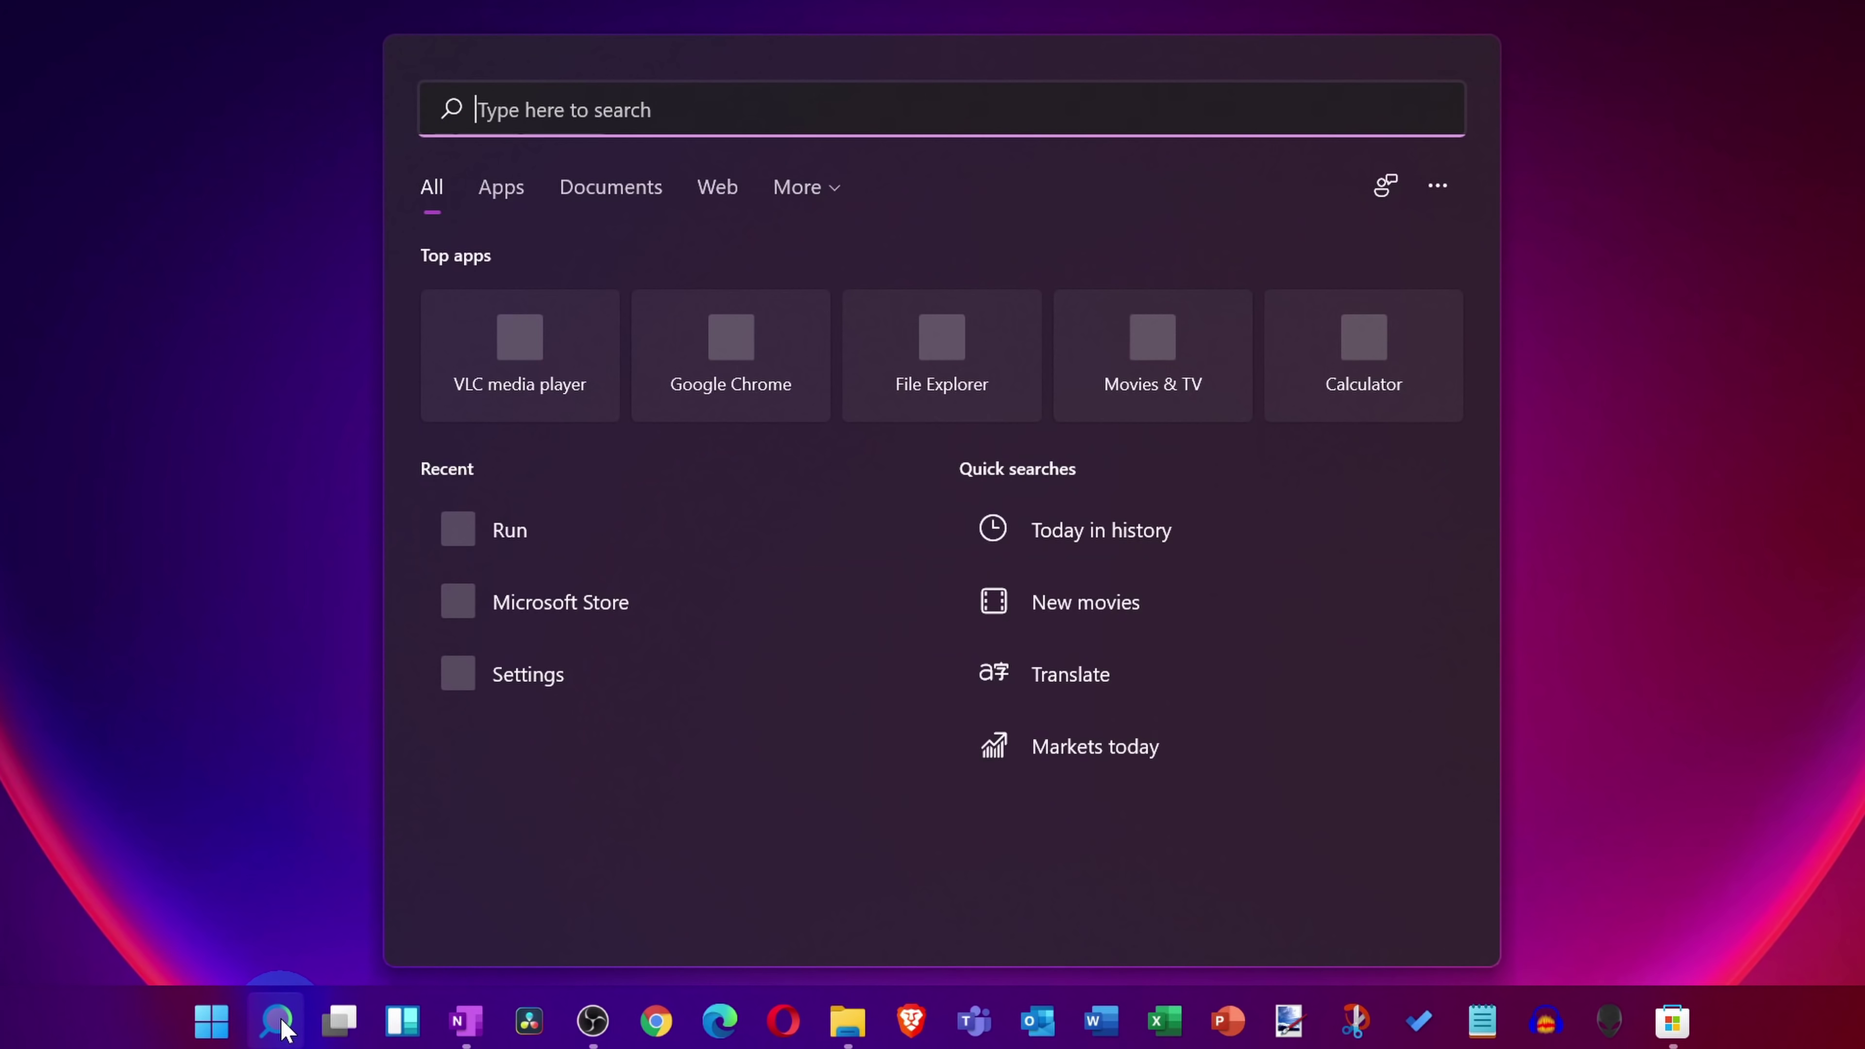
text(run)
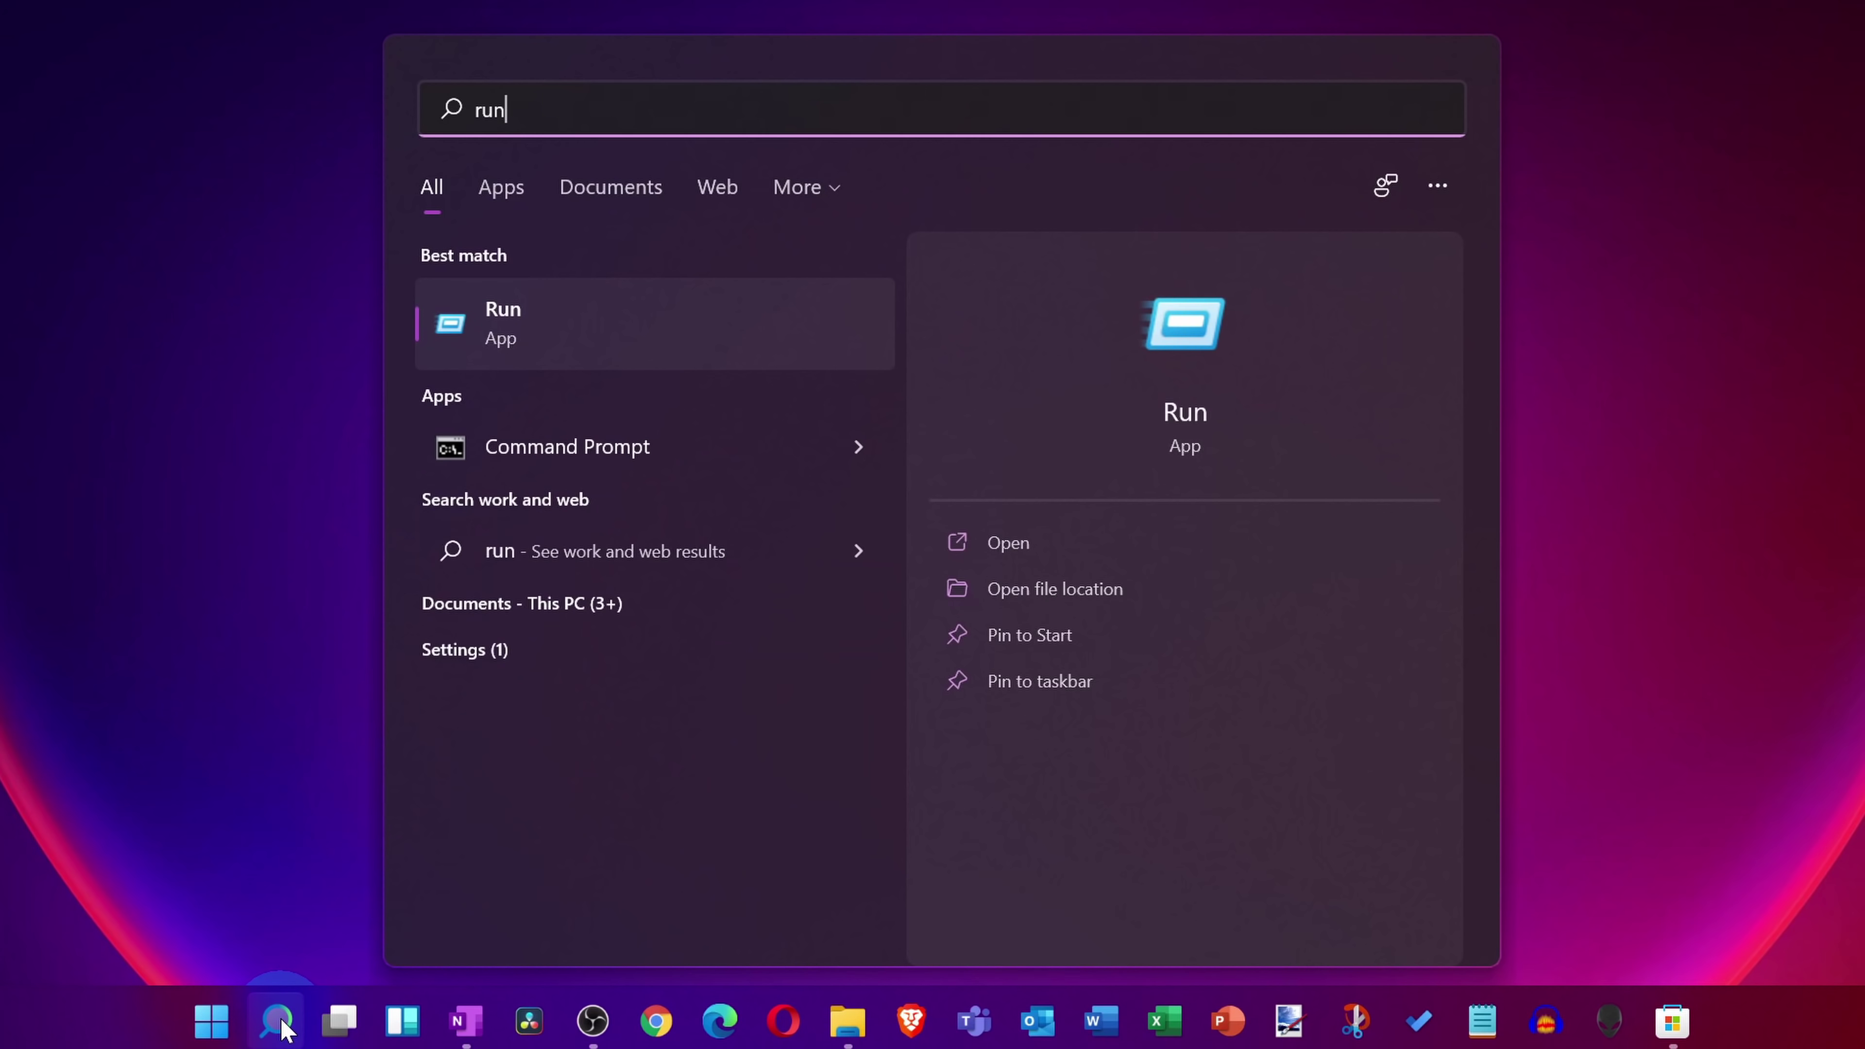
click(656, 310)
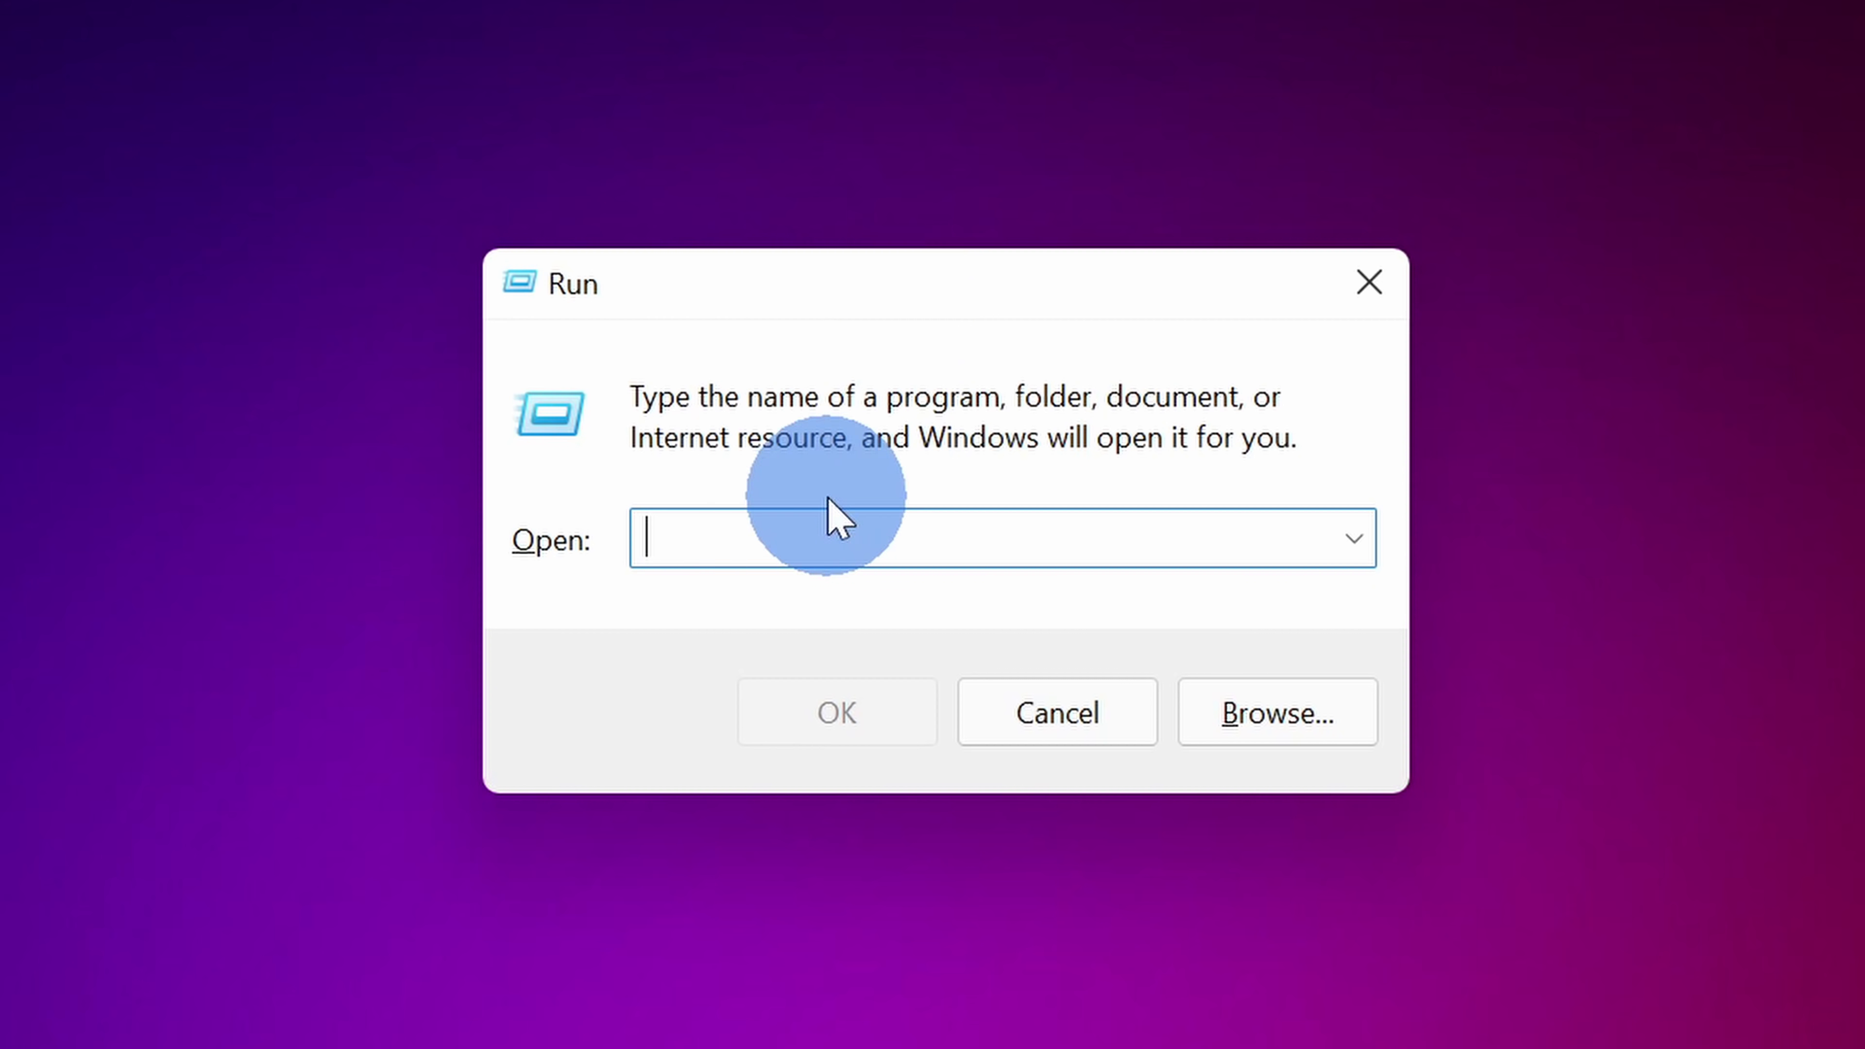
text(regedit)
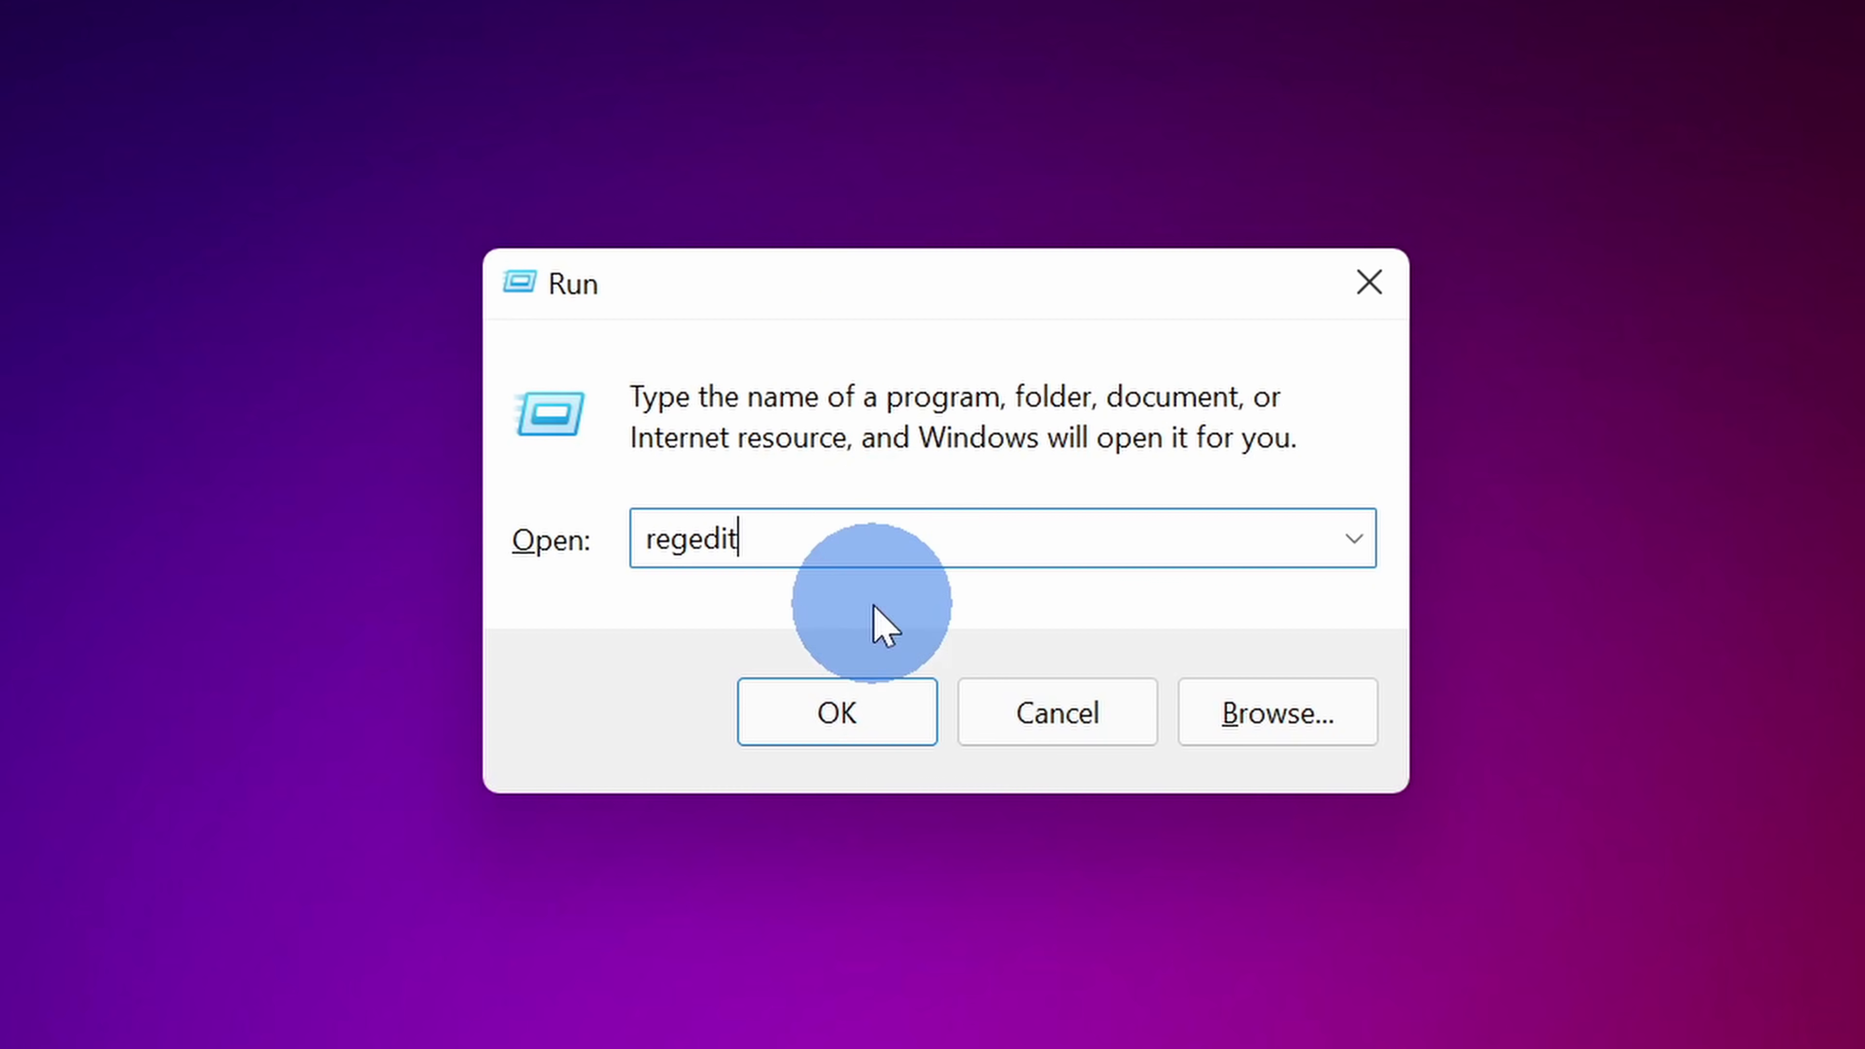
click(852, 723)
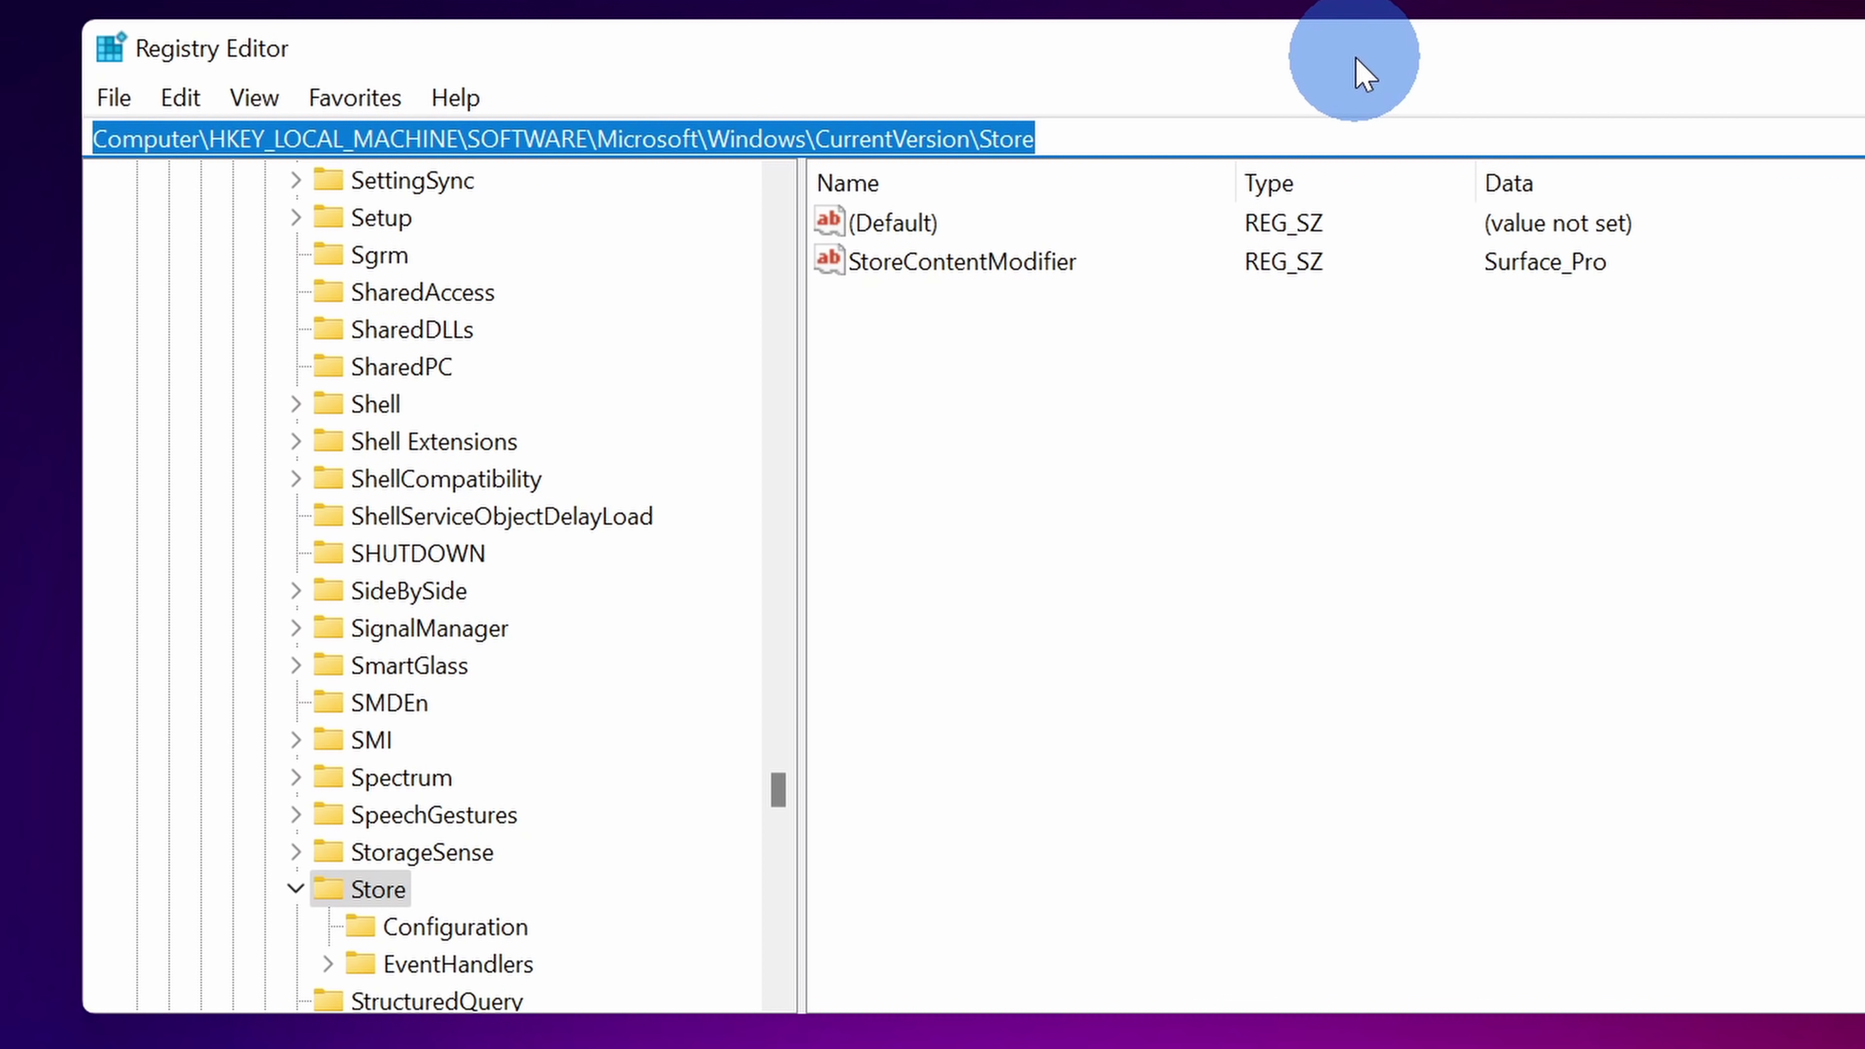
- In the CurrentVersion\Store key, select StoreContentModifier and bring up its context menu
drag(1085, 127, 1154, 139)
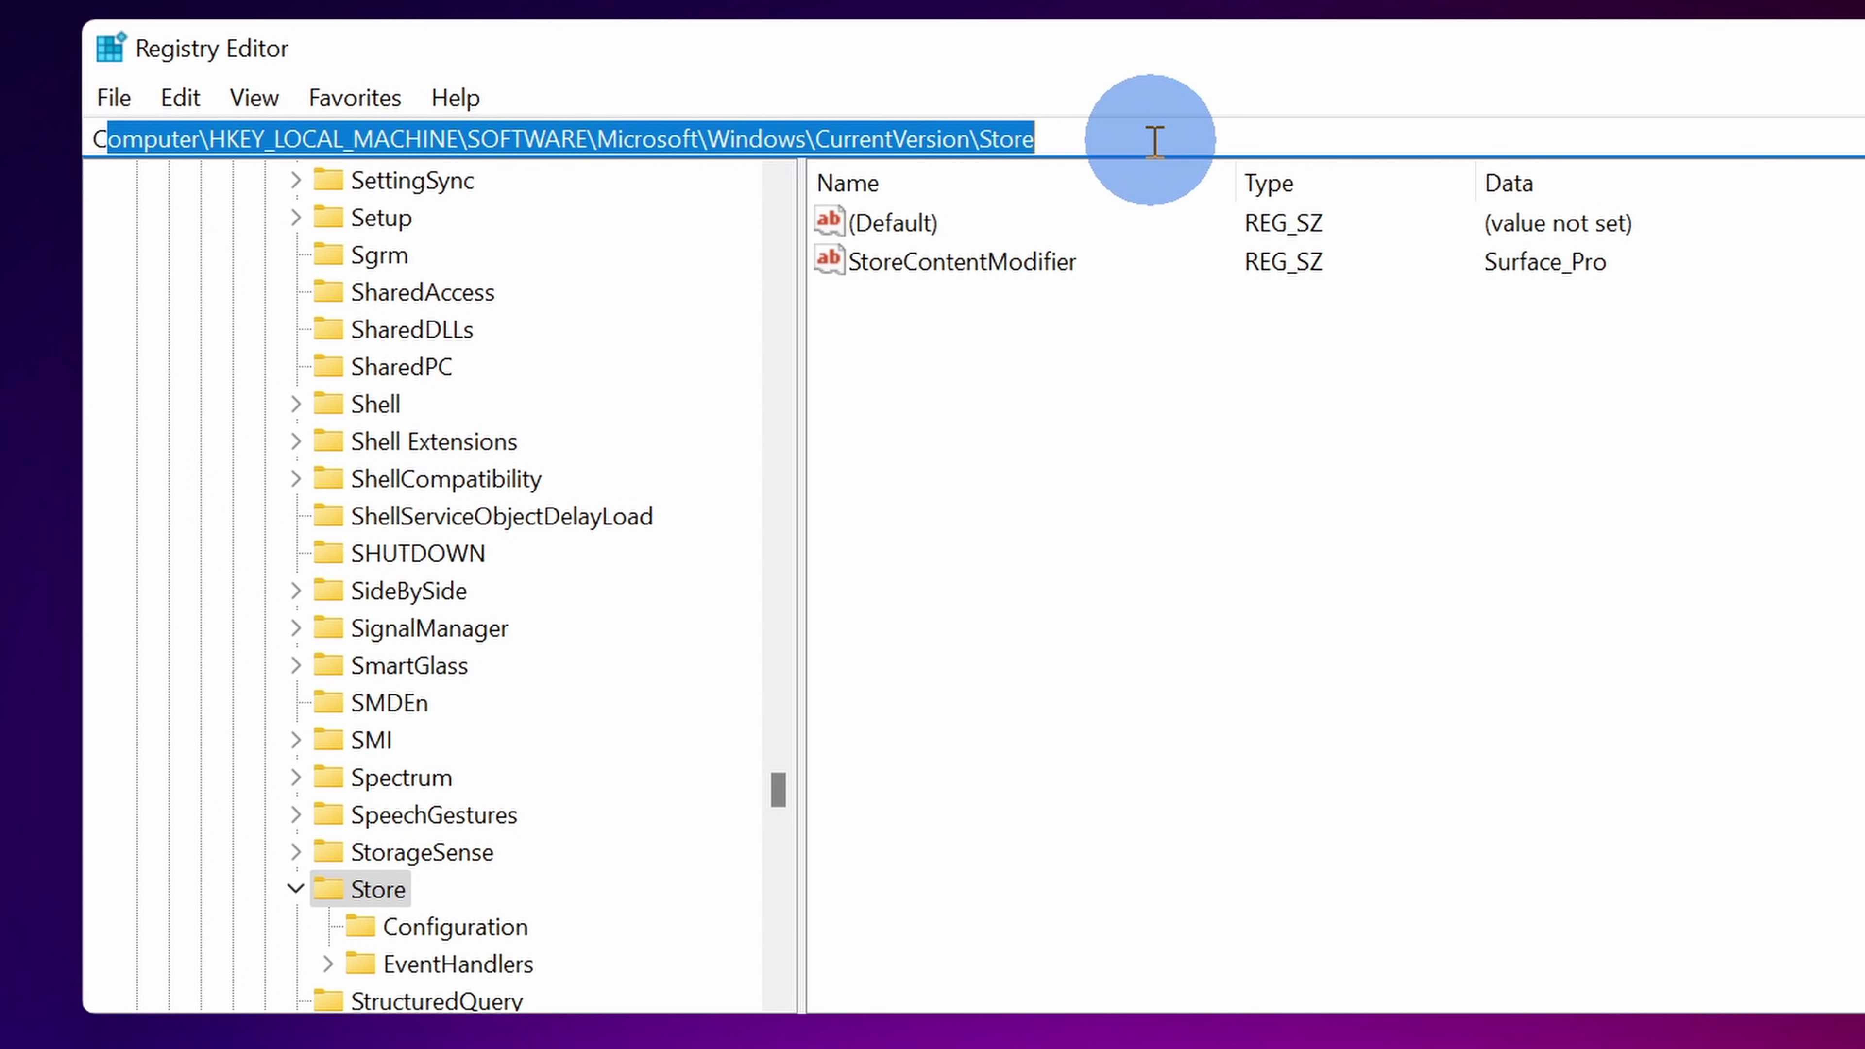
click(1154, 139)
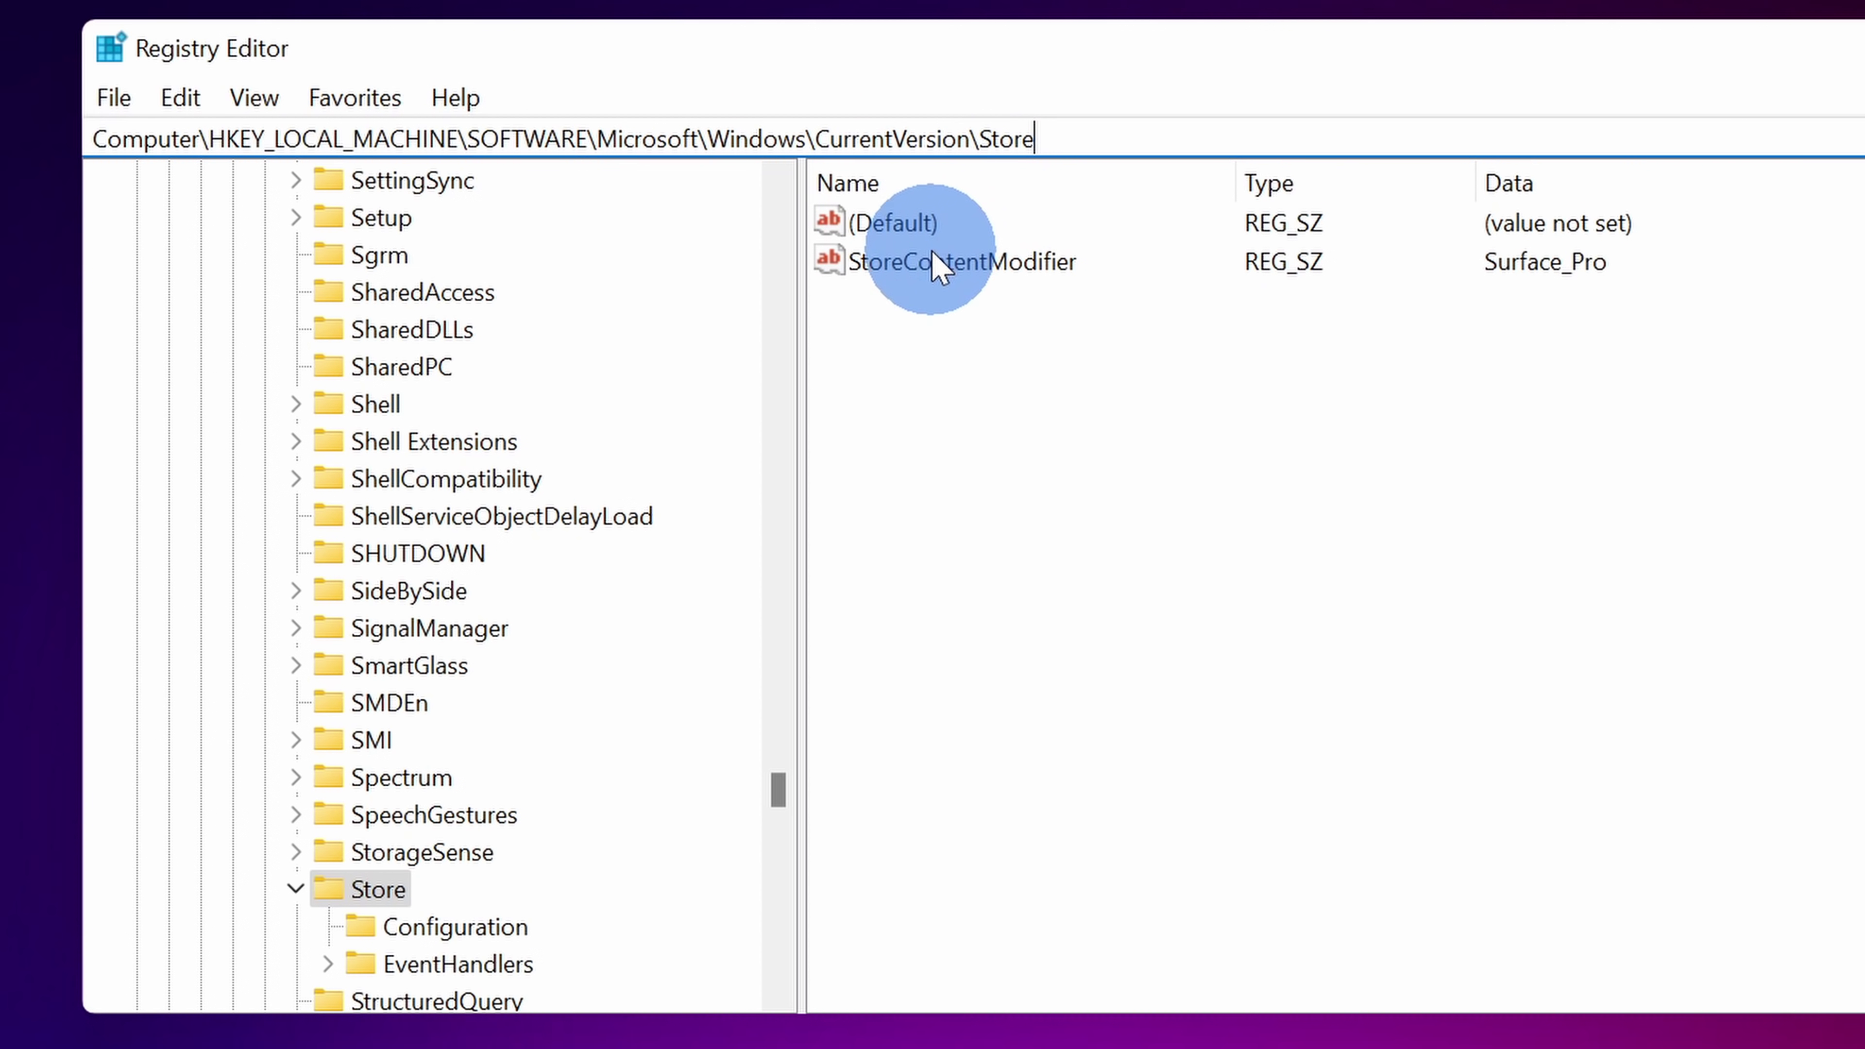
click(942, 274)
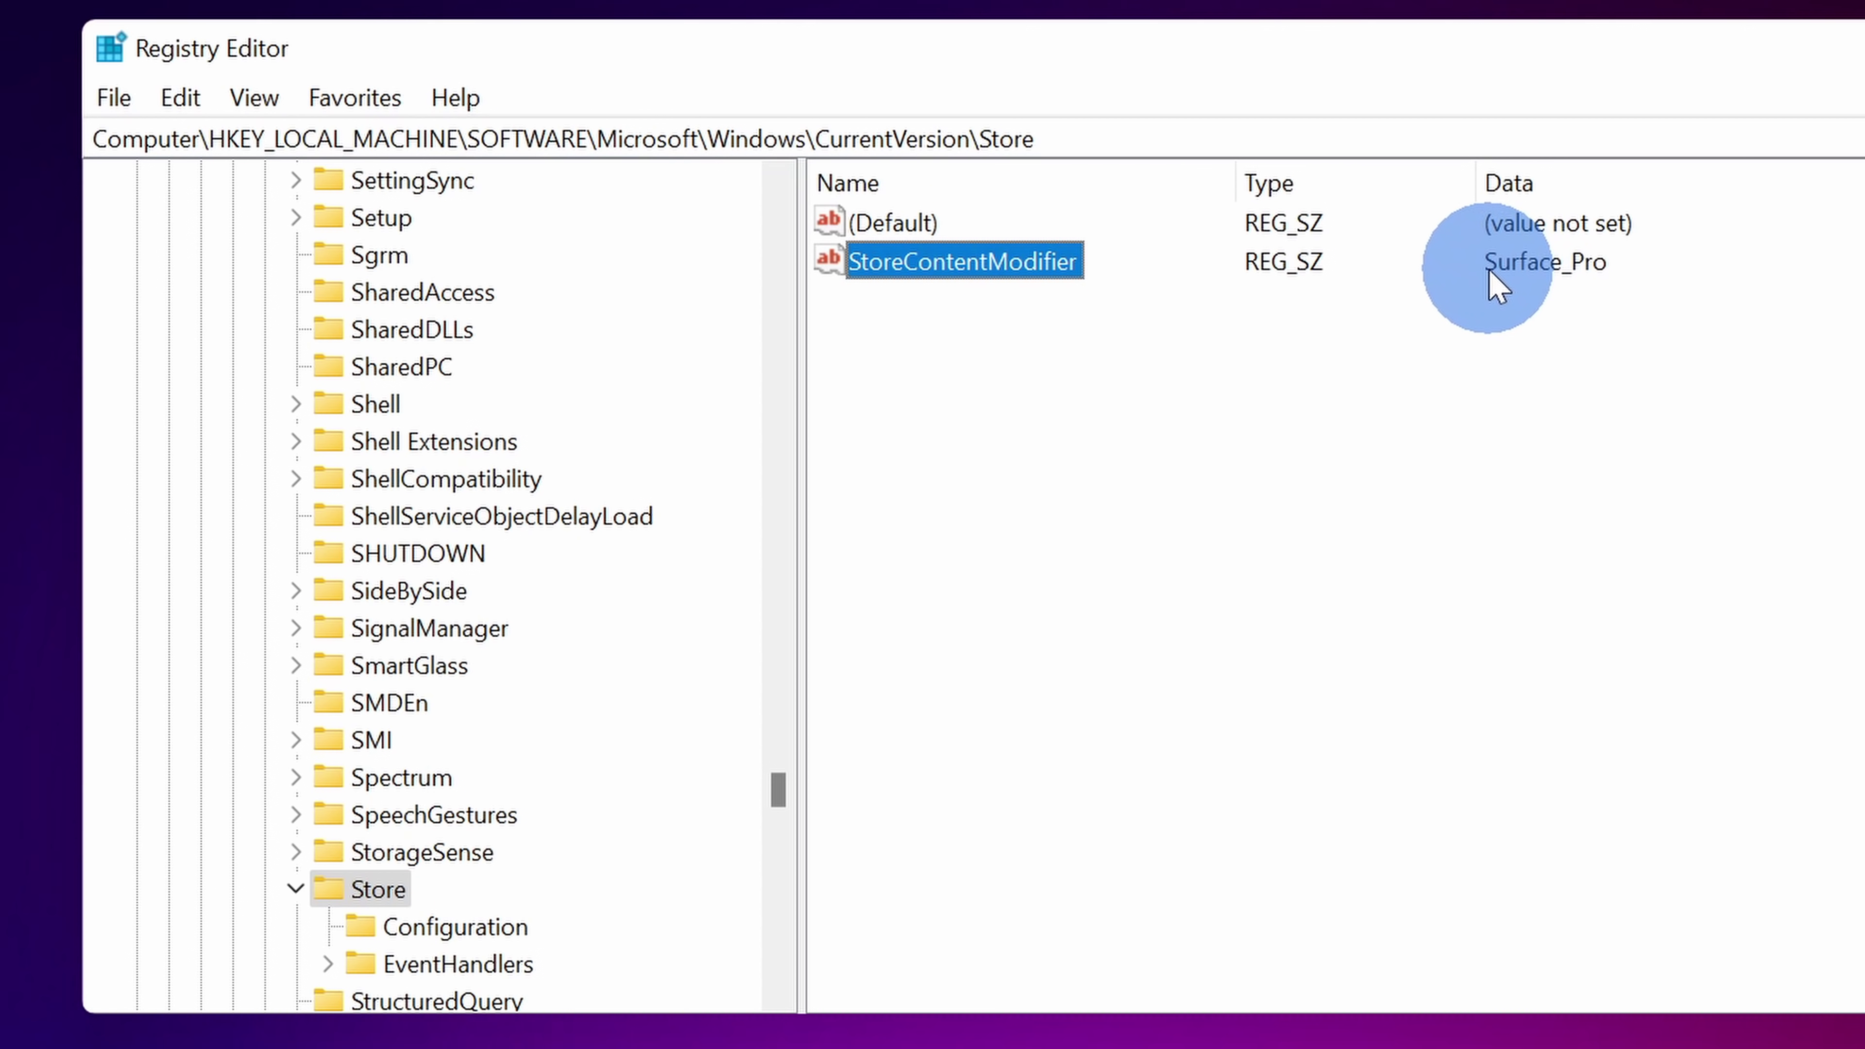
right_click(1004, 273)
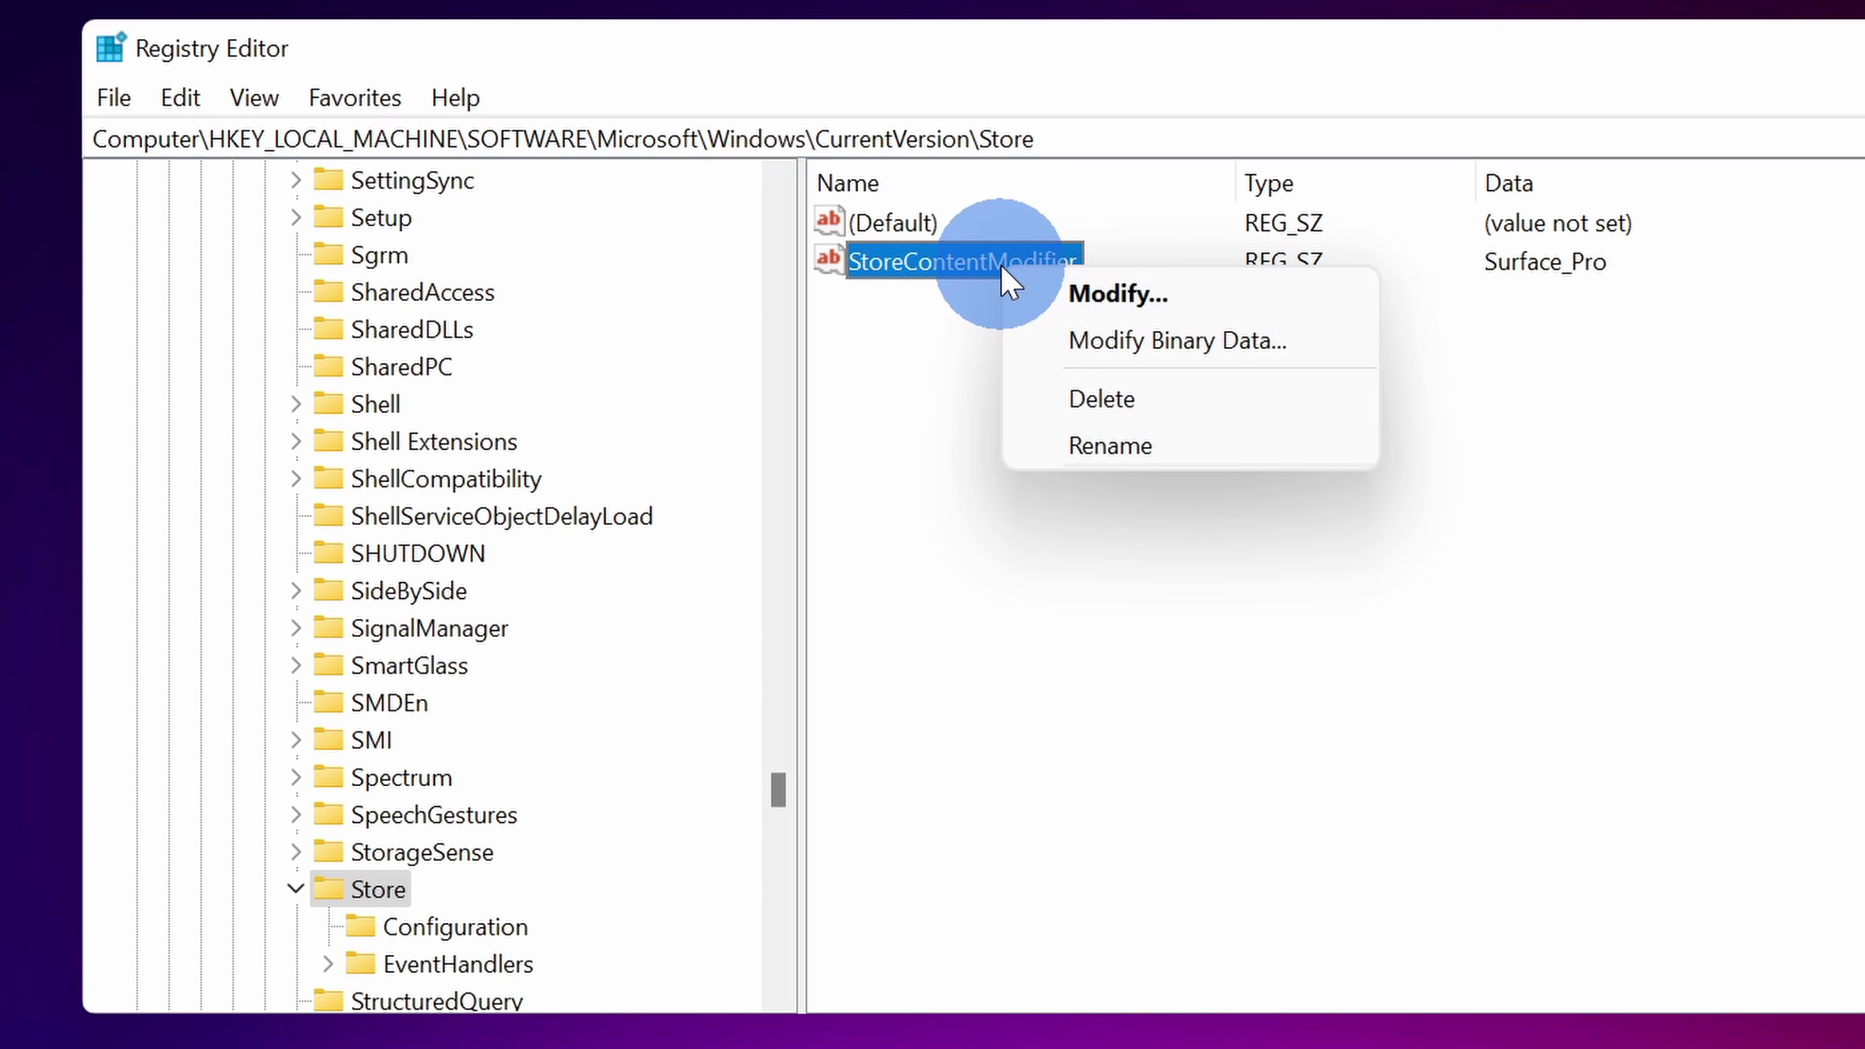
- Change StoreContentModifier's value data from Surface_Pro to Dell_Xps
click(1076, 294)
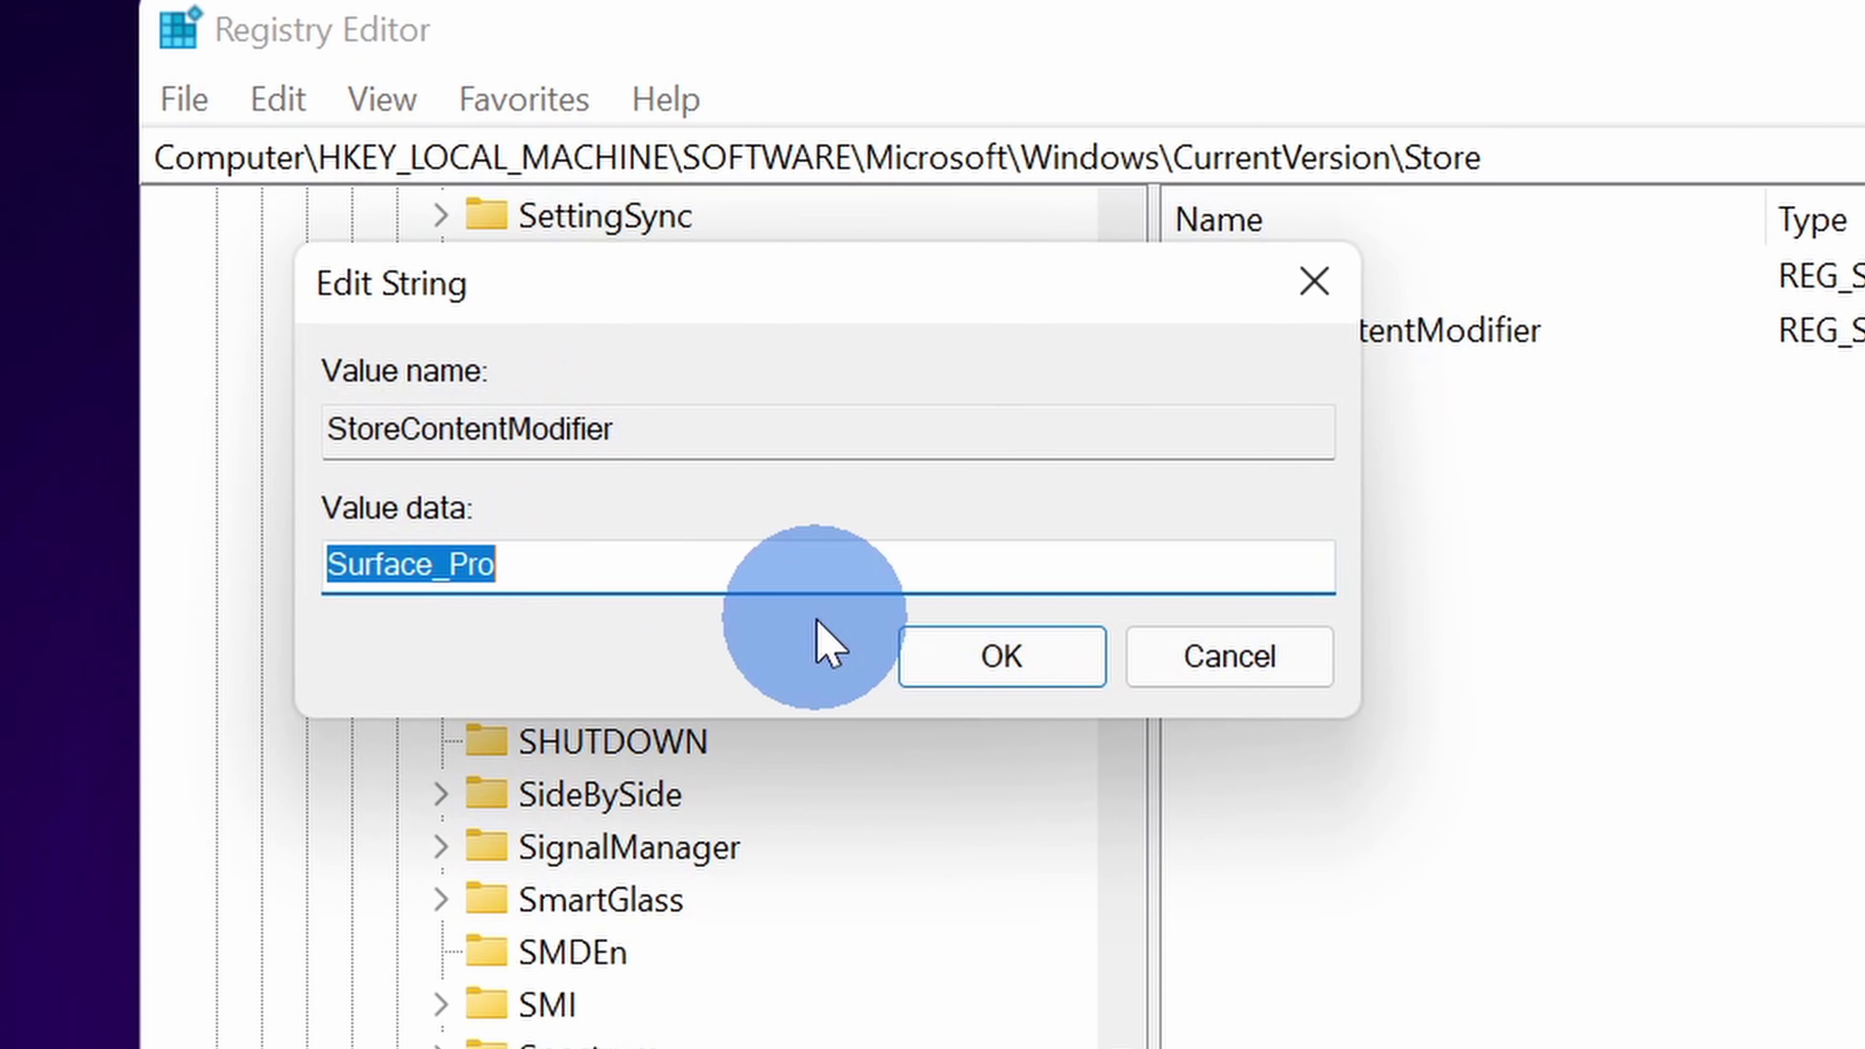
text(Dell_Xps)
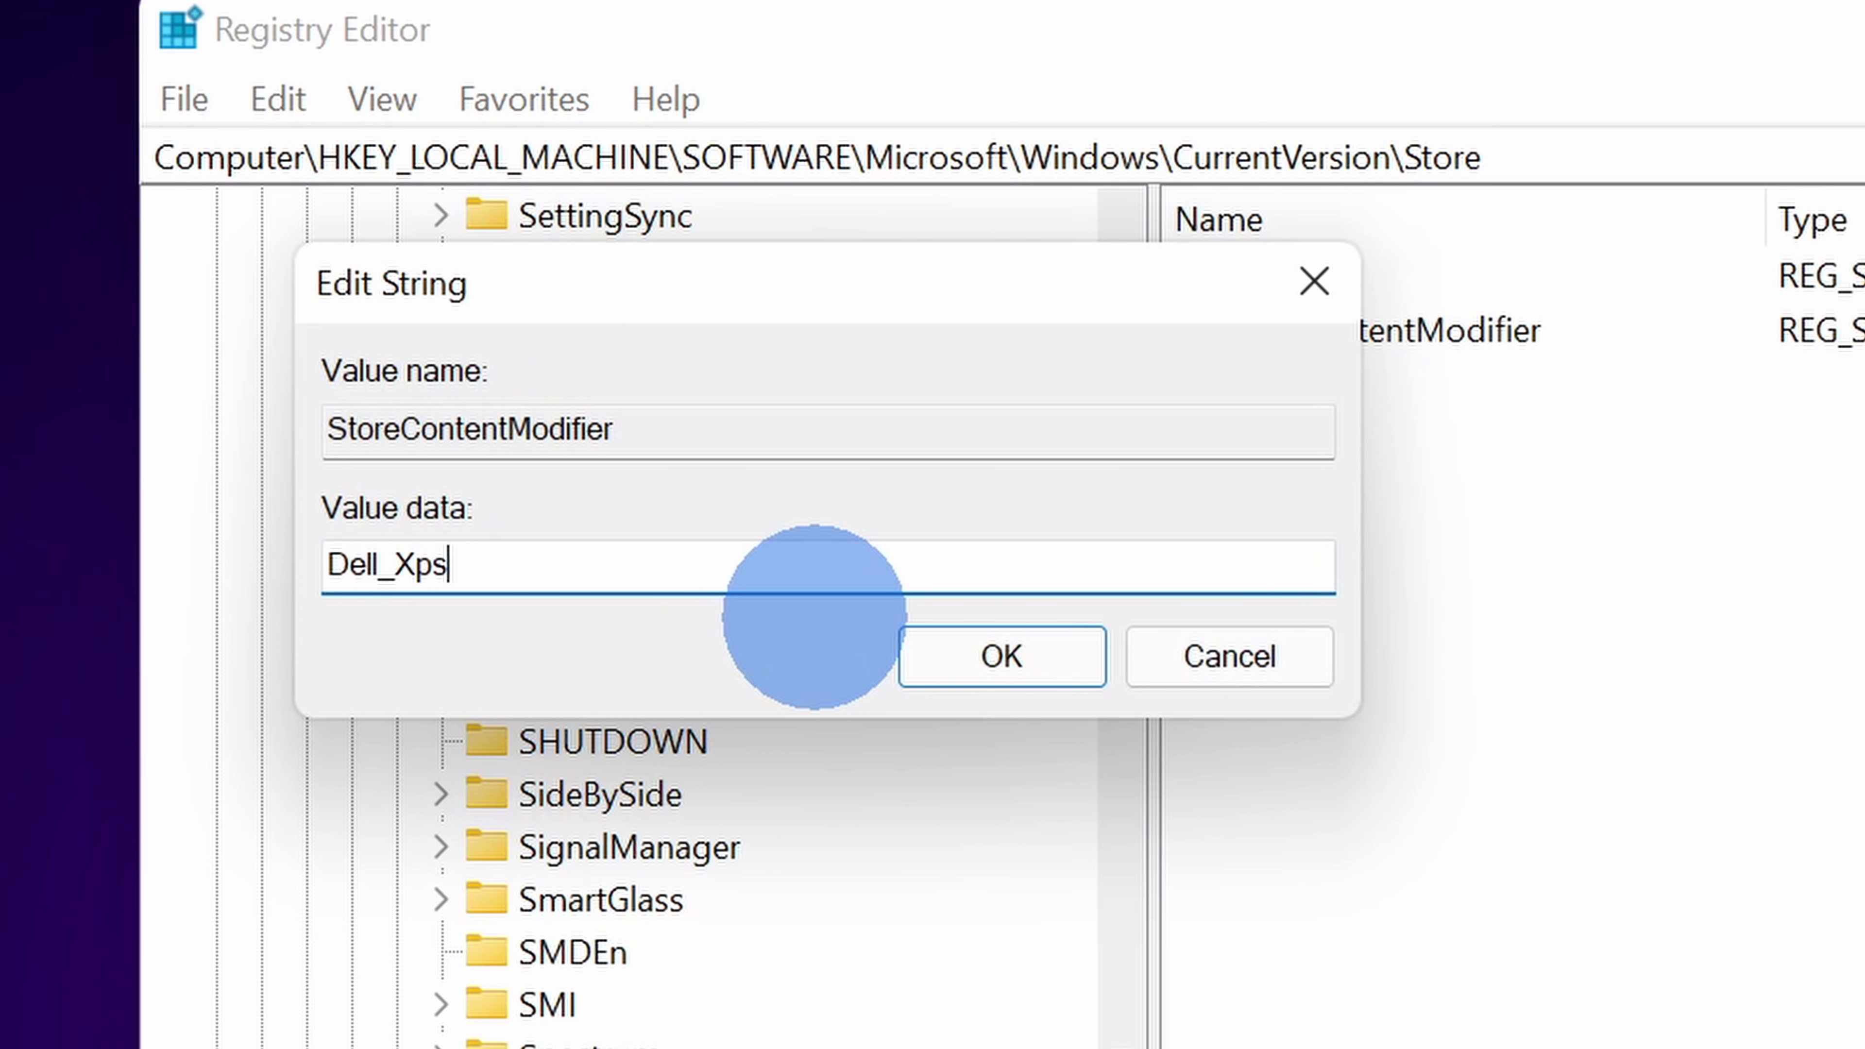
click(978, 661)
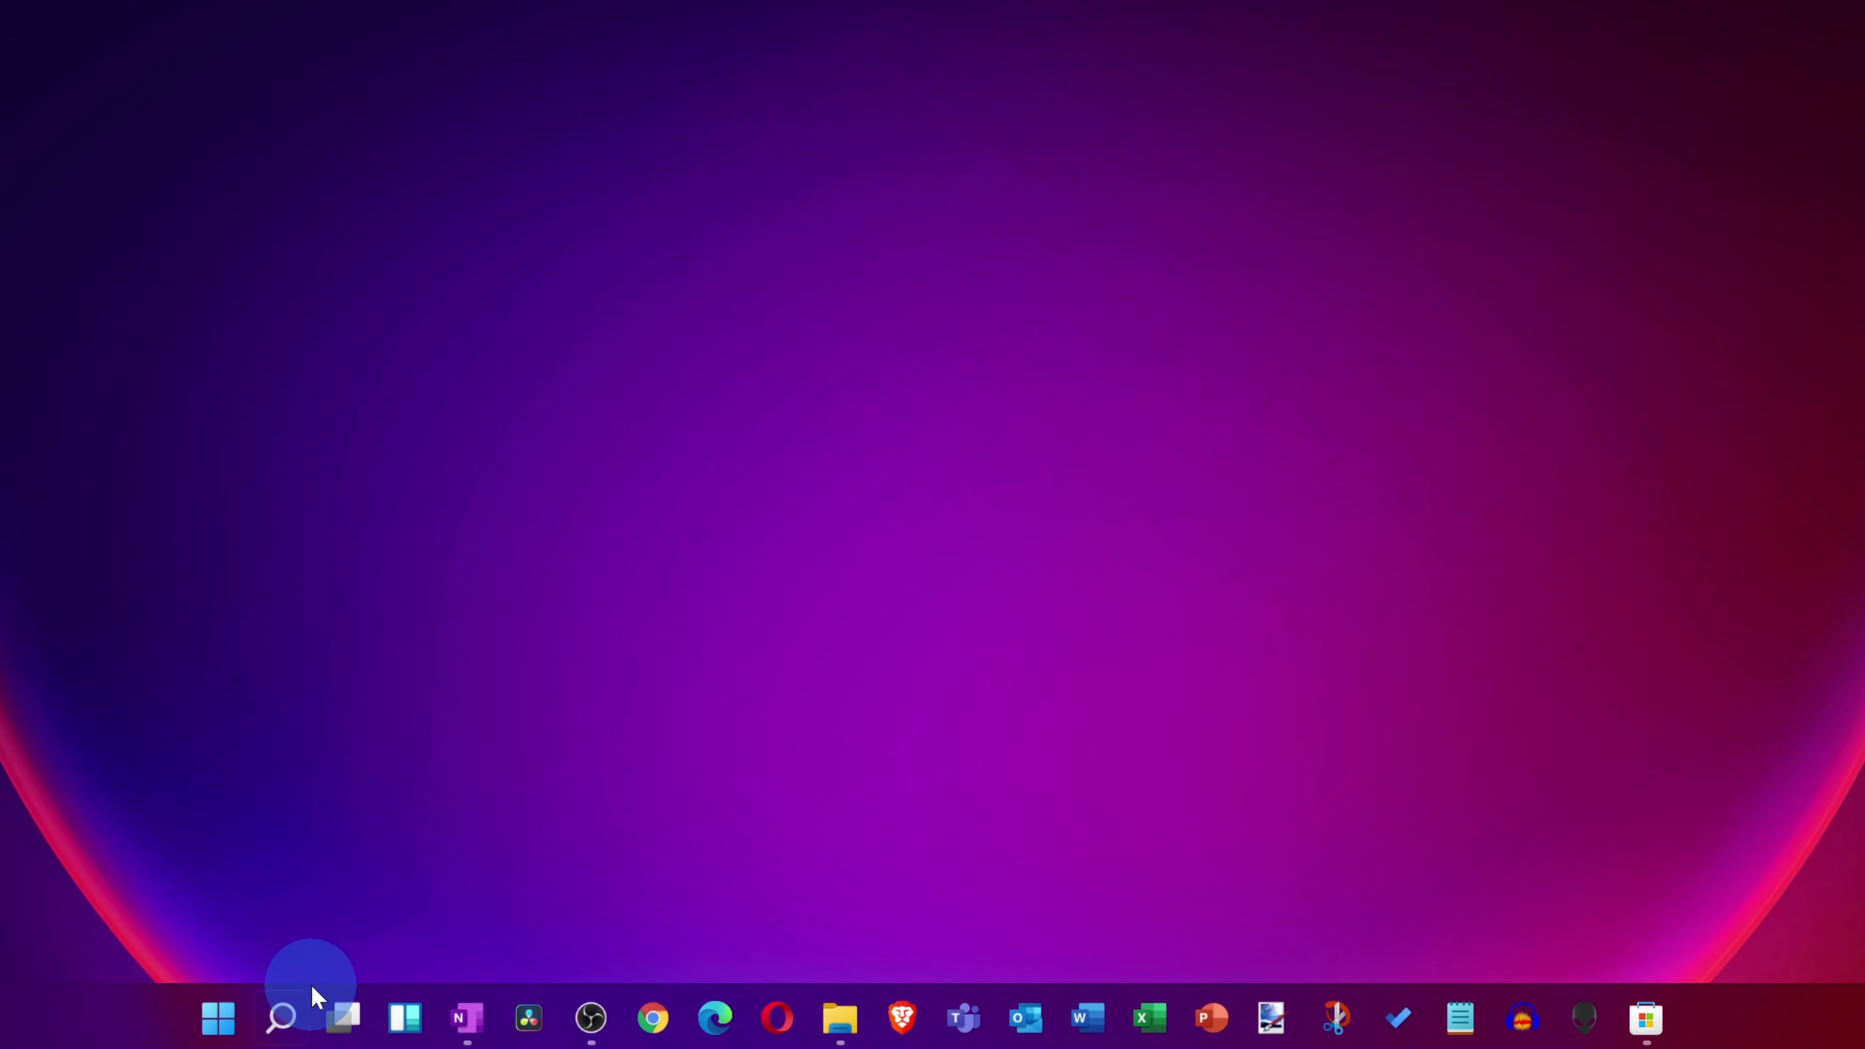
- Open Run from Windows search, paste Wsreset.exe, and run it to reset the Store
click(281, 1017)
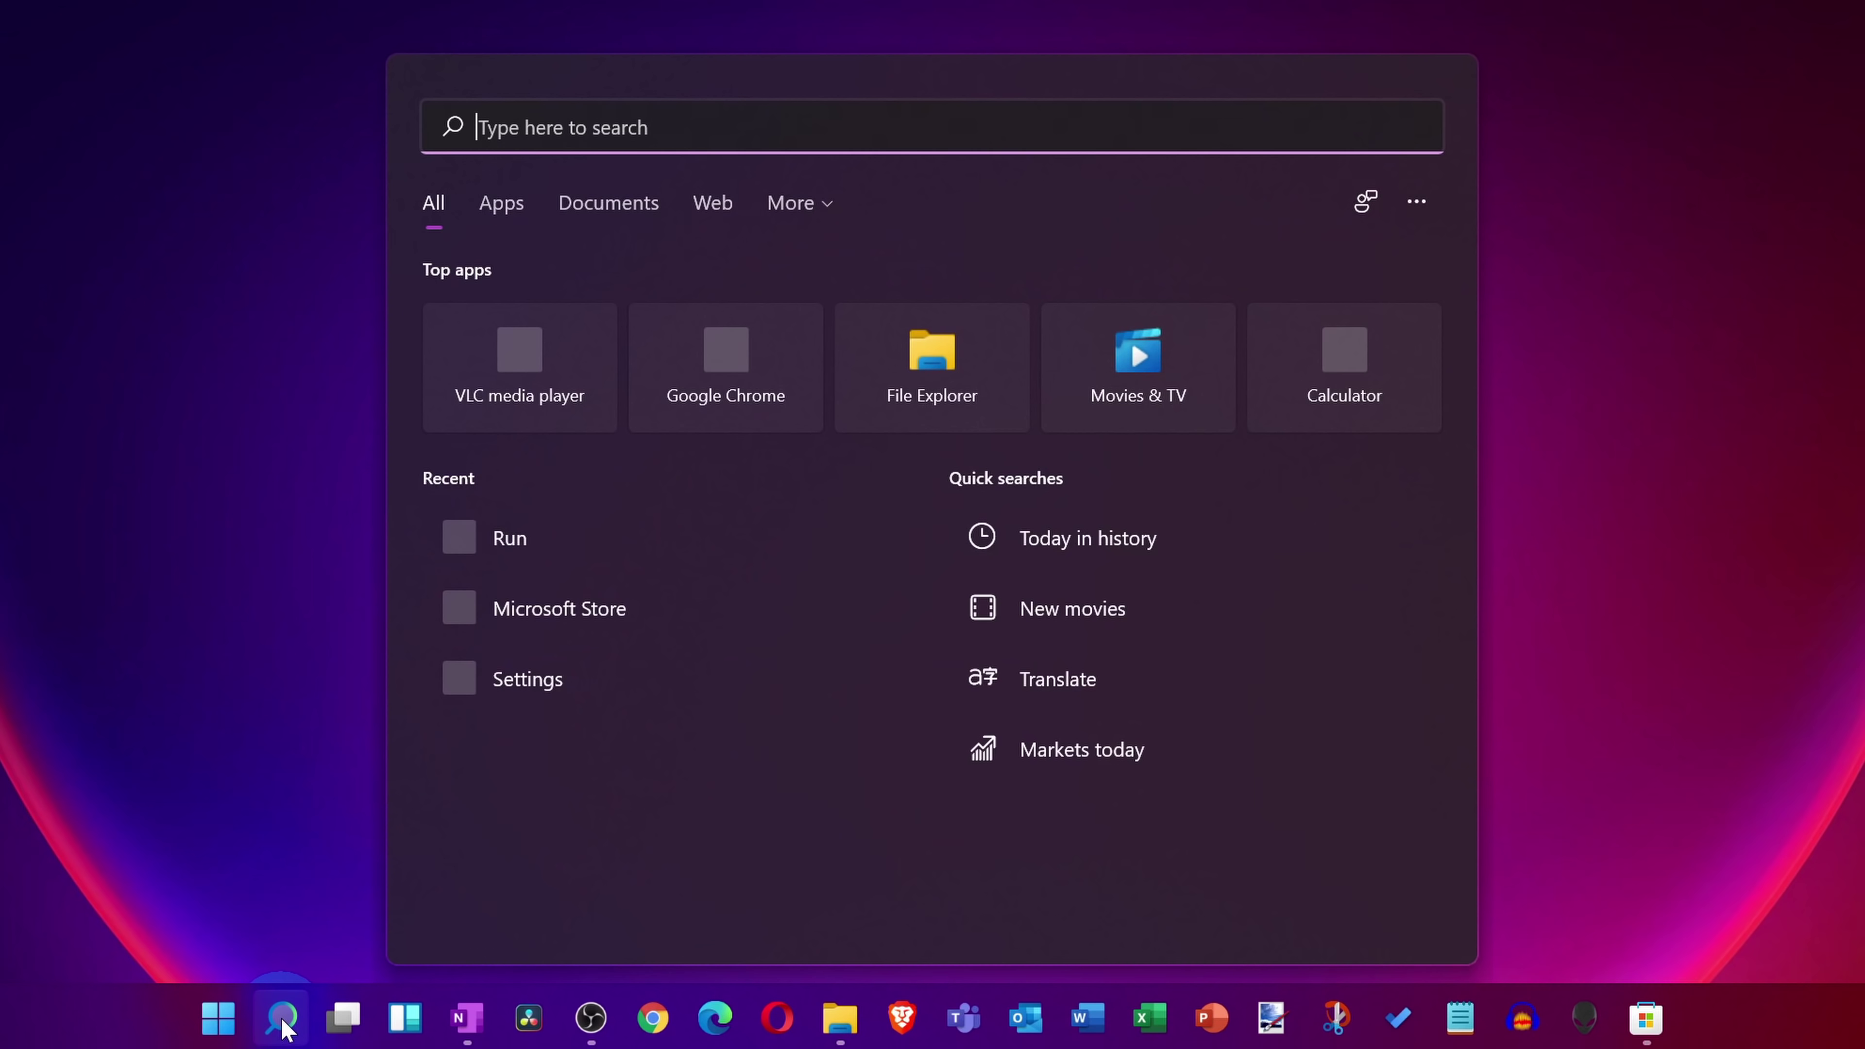
text(run)
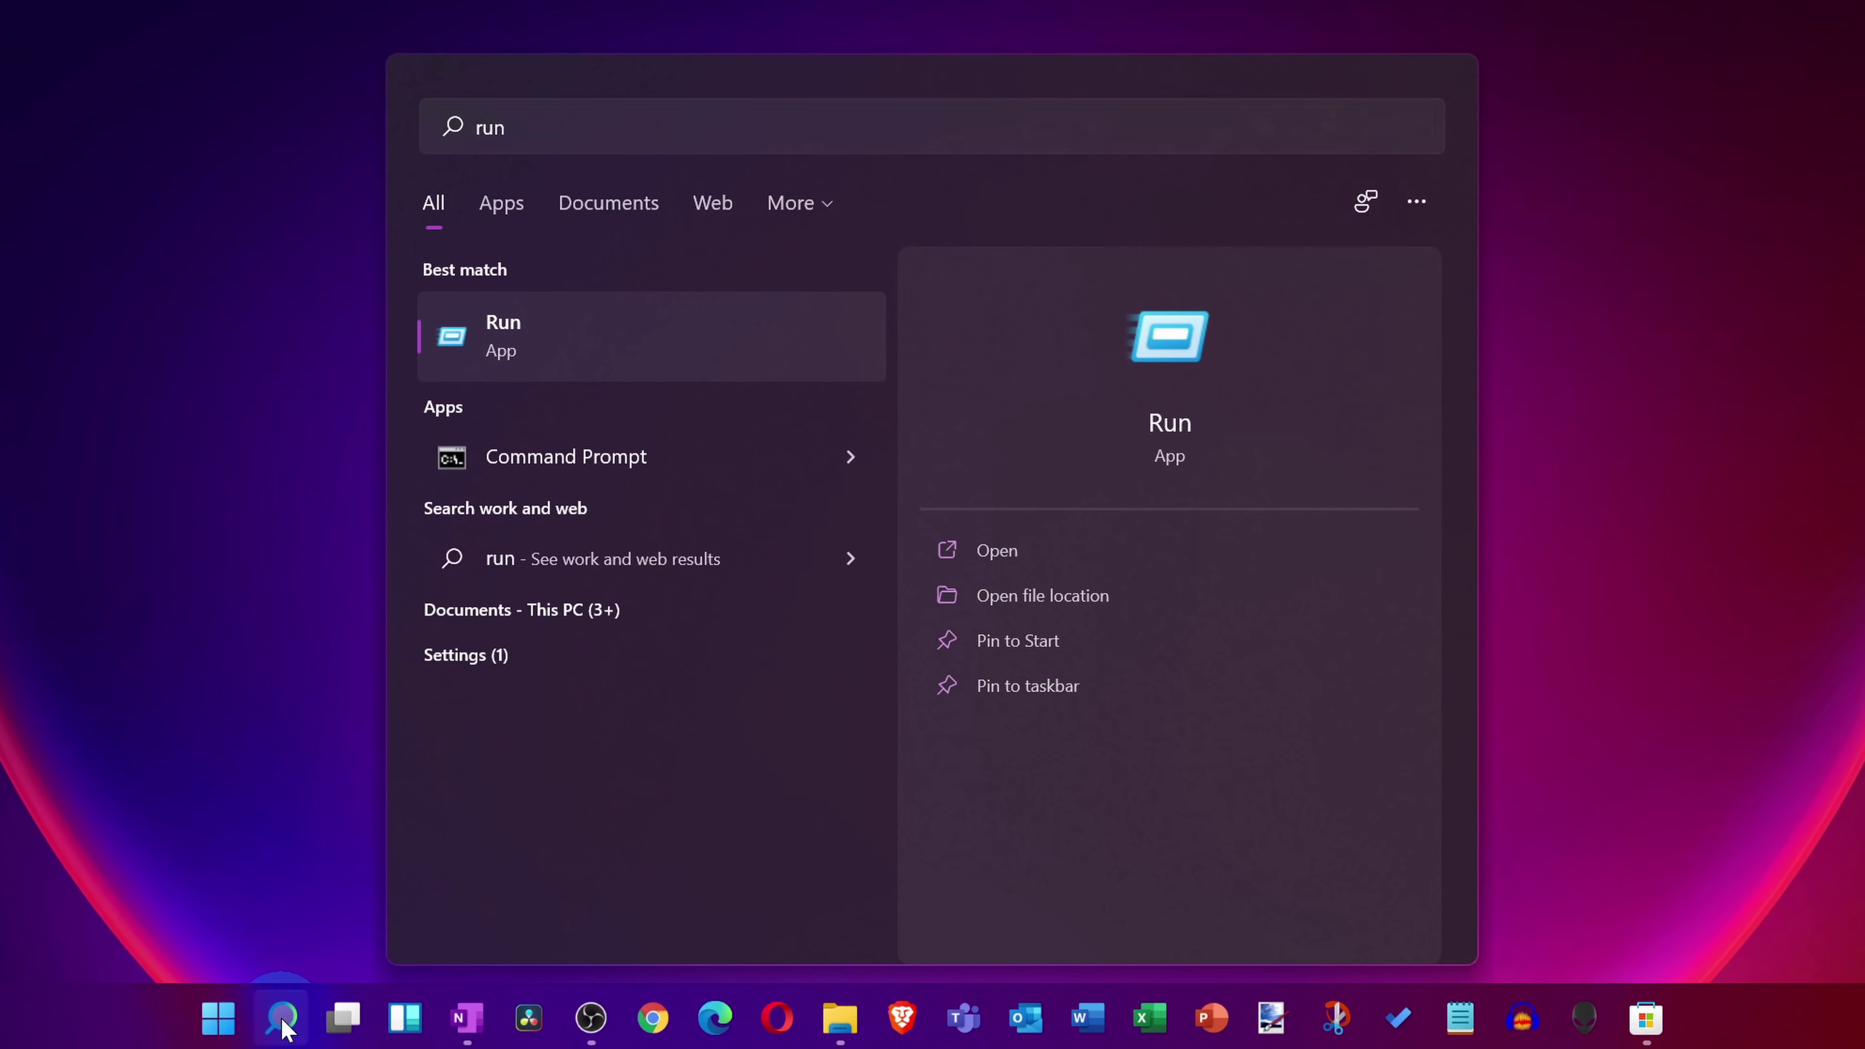
key(Return)
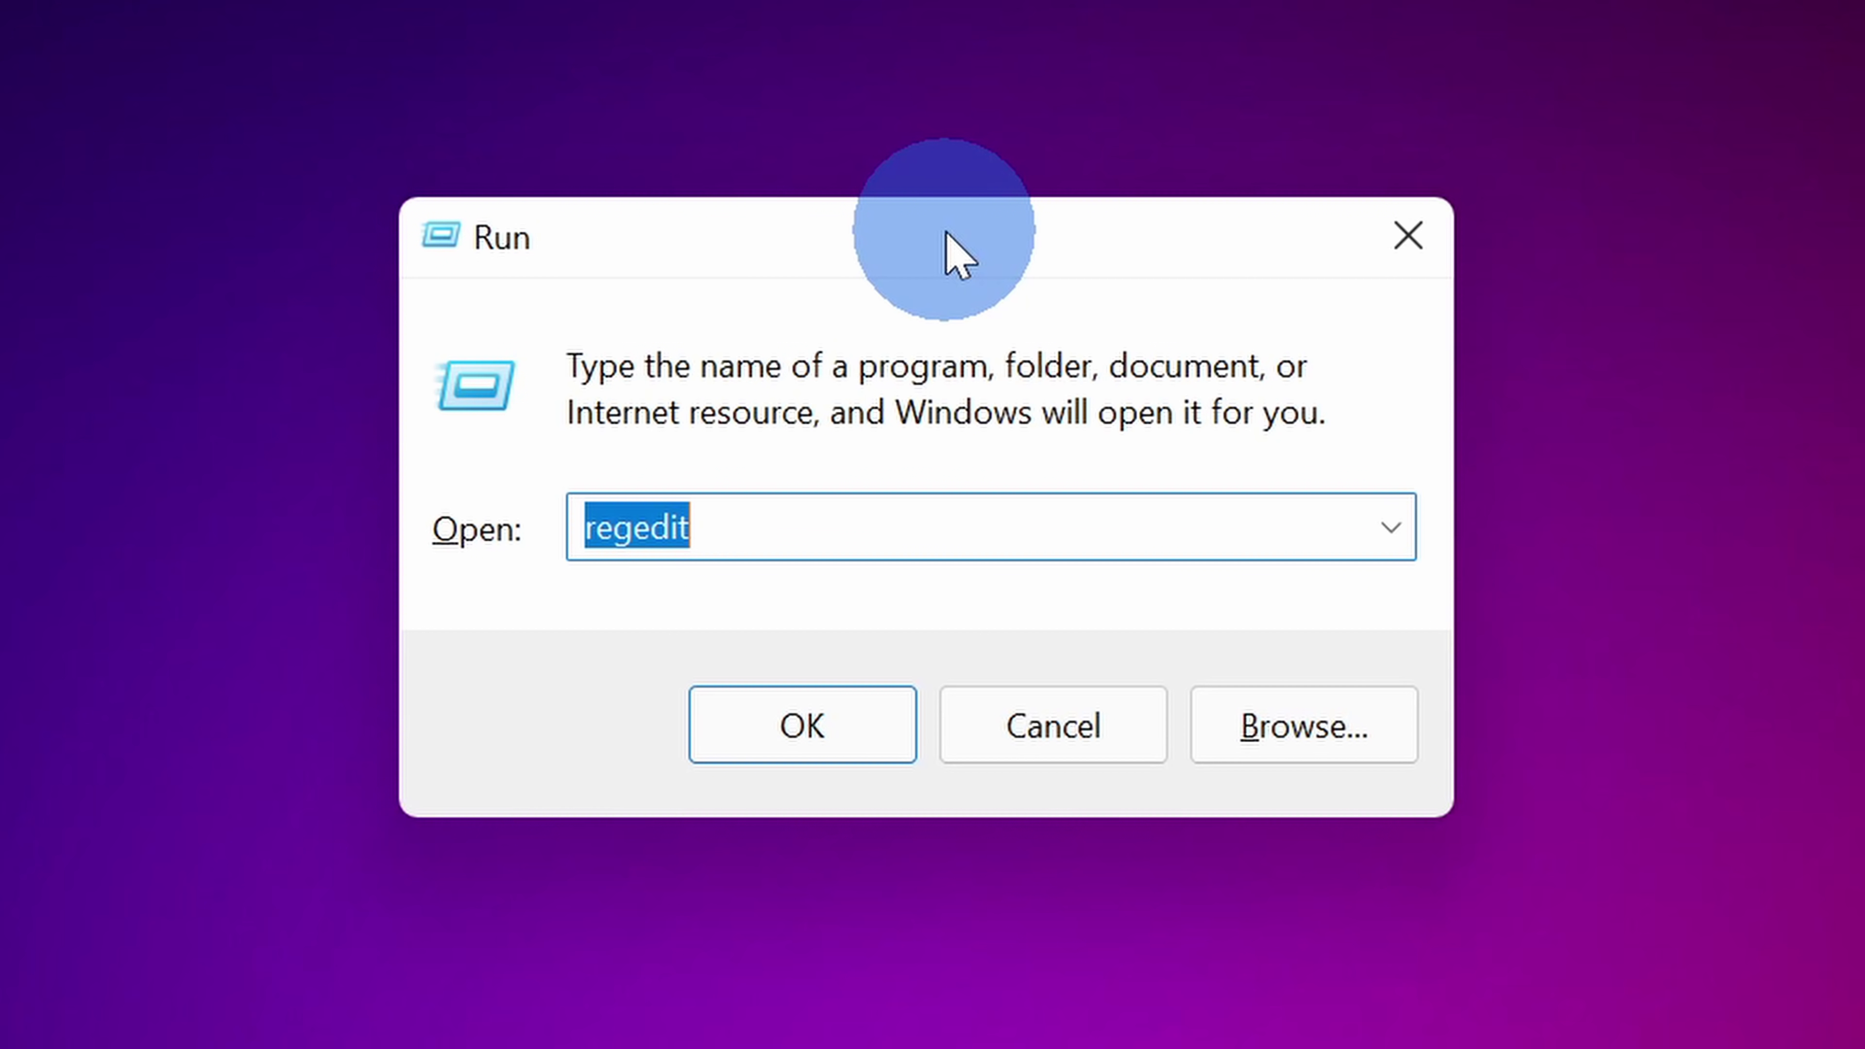
text(Wsreset.exe)
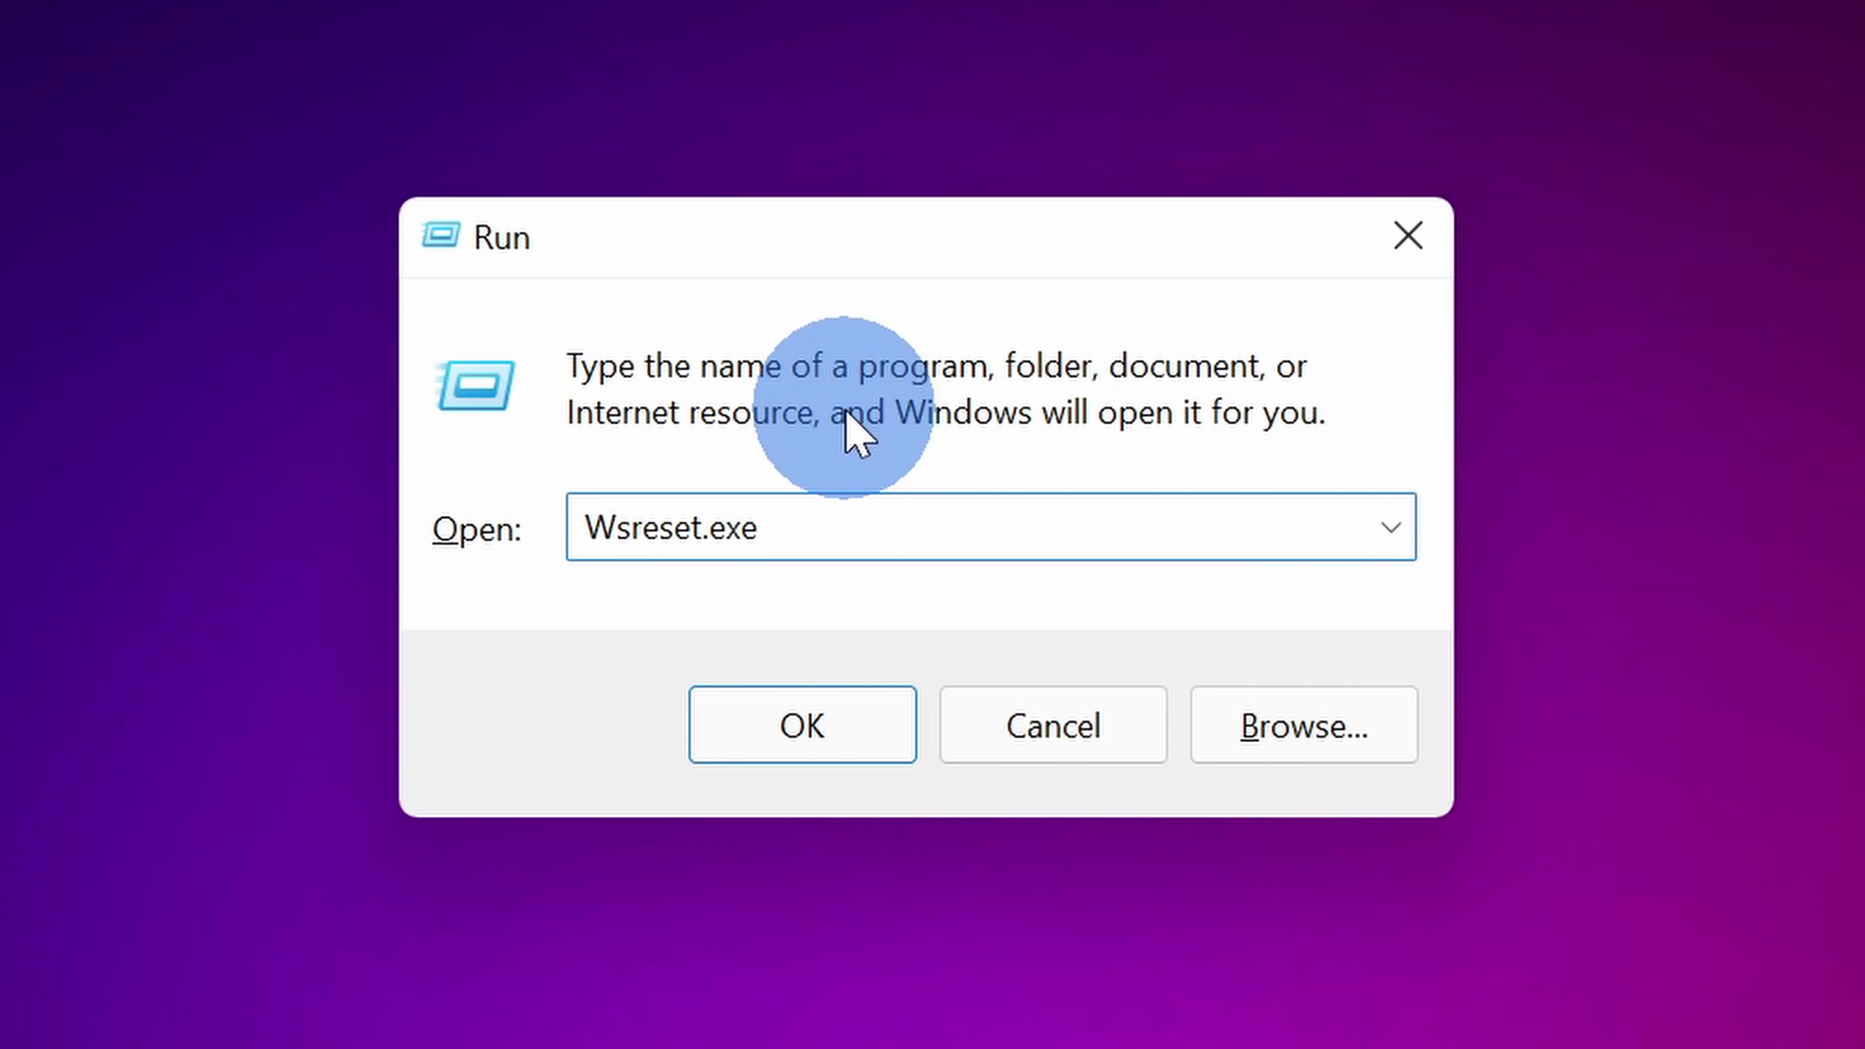
click(829, 731)
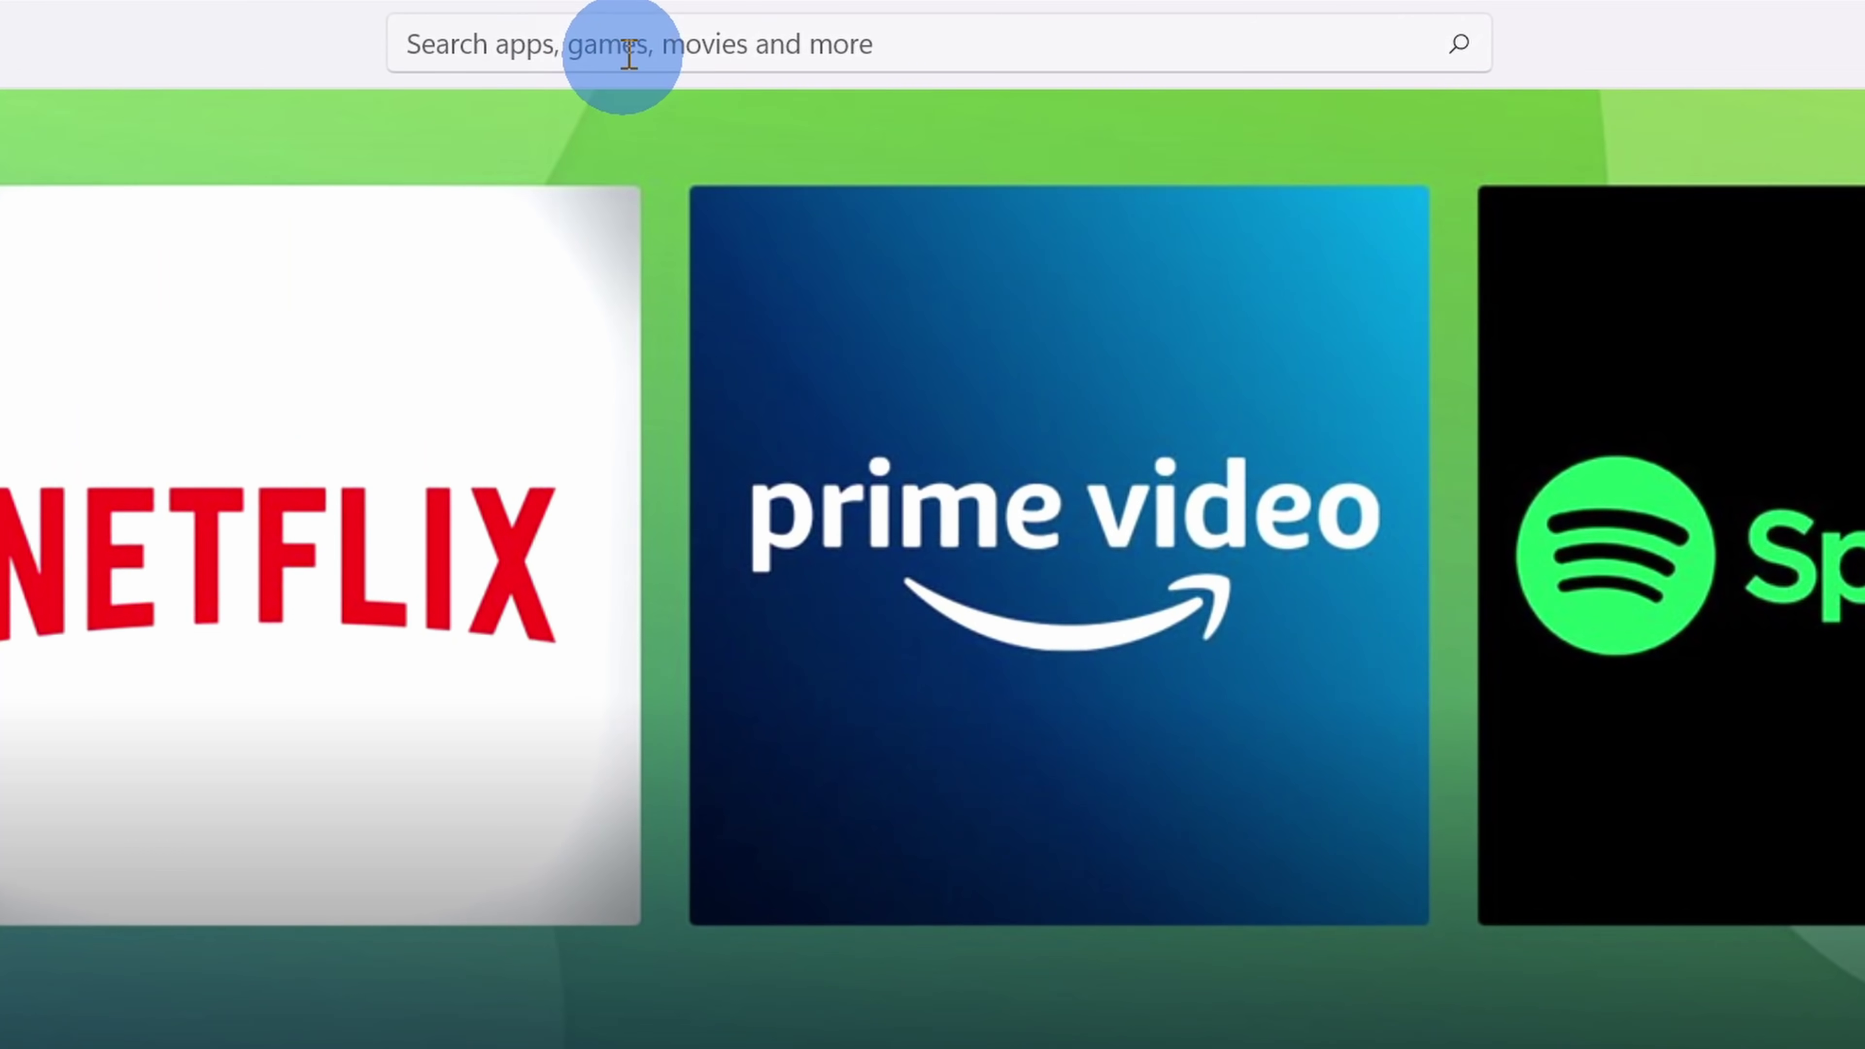
- Search the Store for 'Dell Mobile Connect' and install the Dell Mobile Connect 3.3 app
click(750, 31)
text(Dell Mobile Connect)
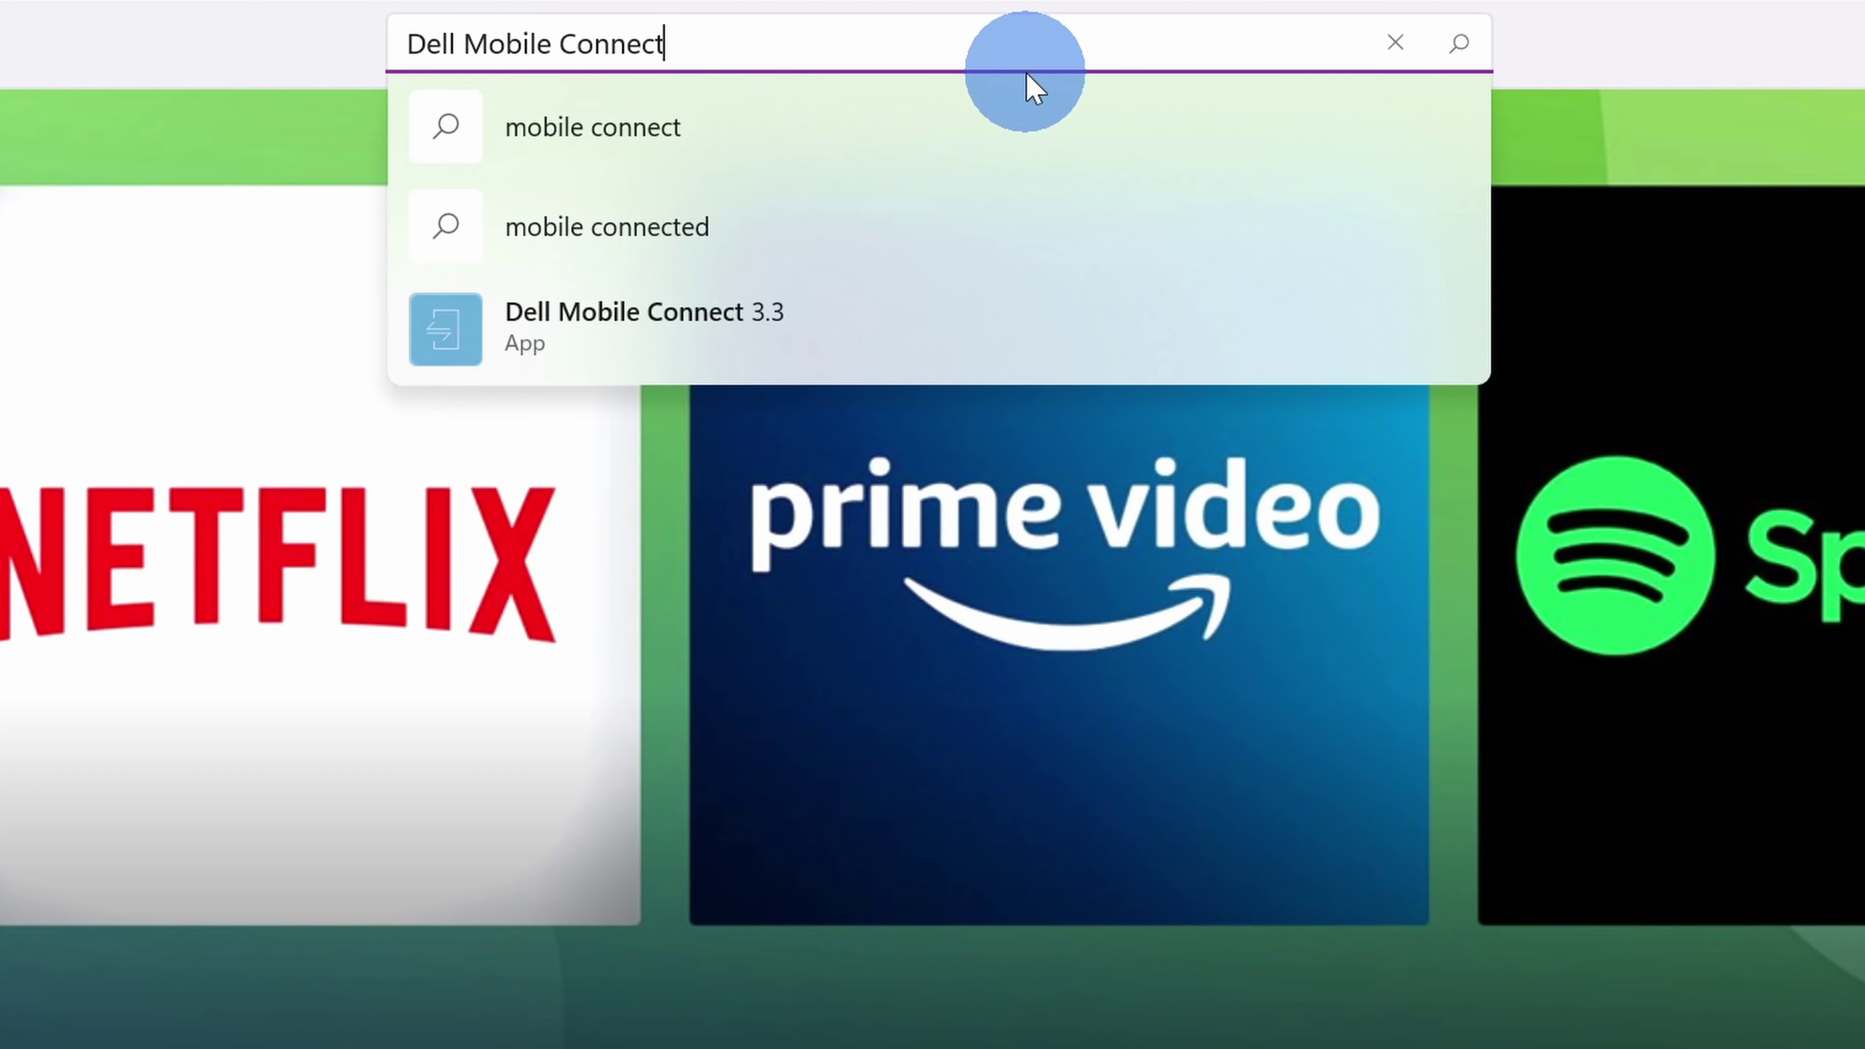
click(737, 323)
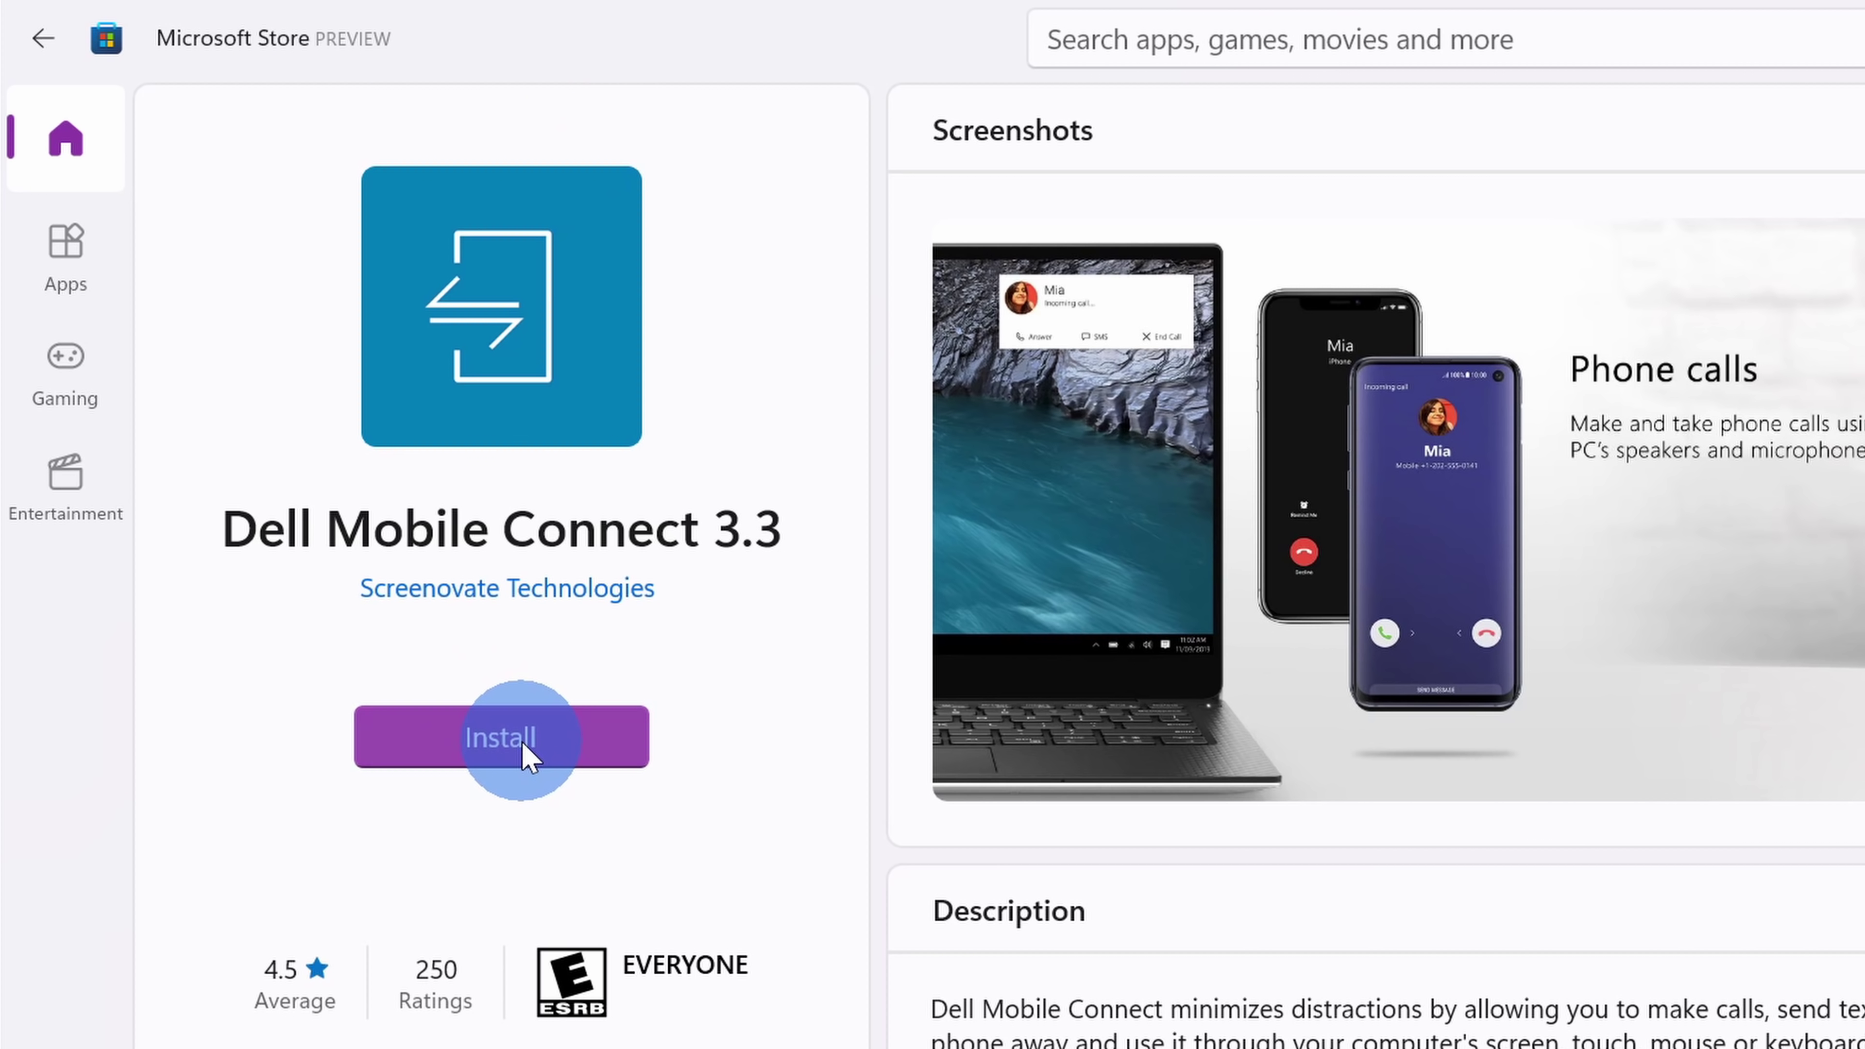
click(554, 735)
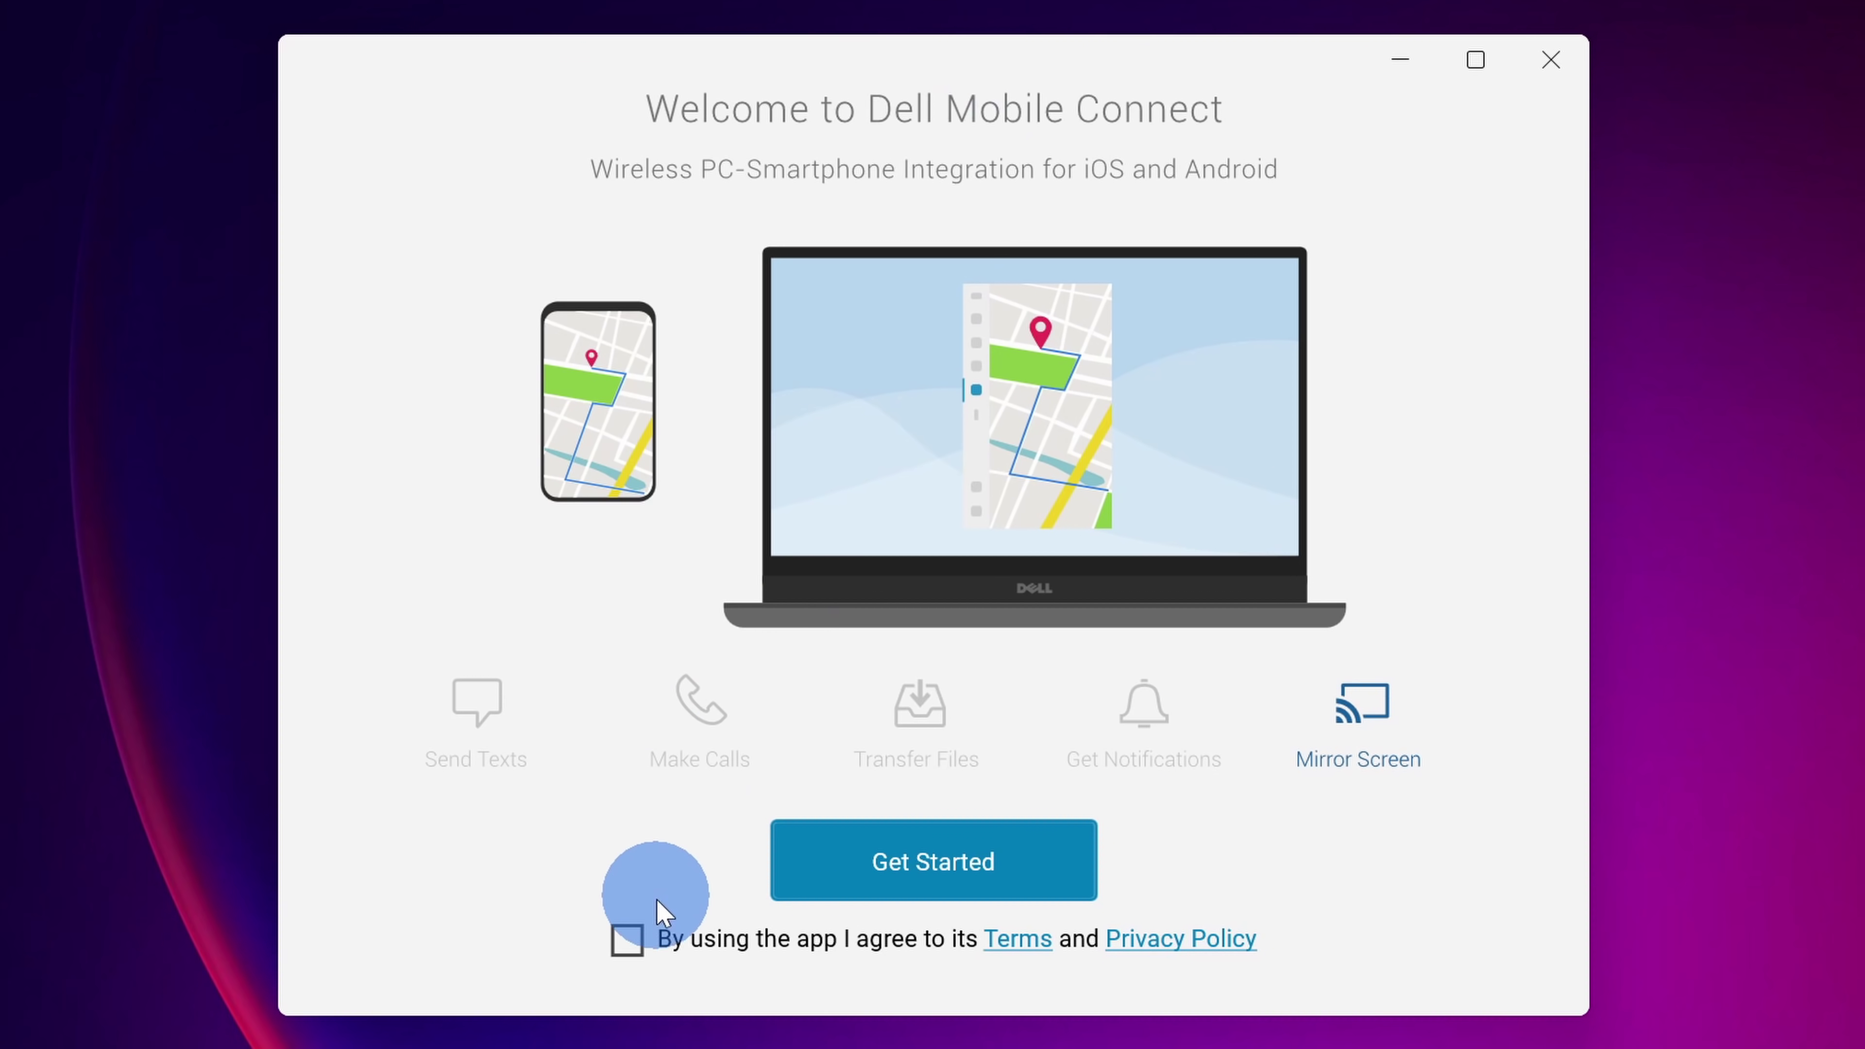
- Accept the terms of use, choose iPhone as the phone type, and continue to the QR code page
click(605, 959)
click(1028, 881)
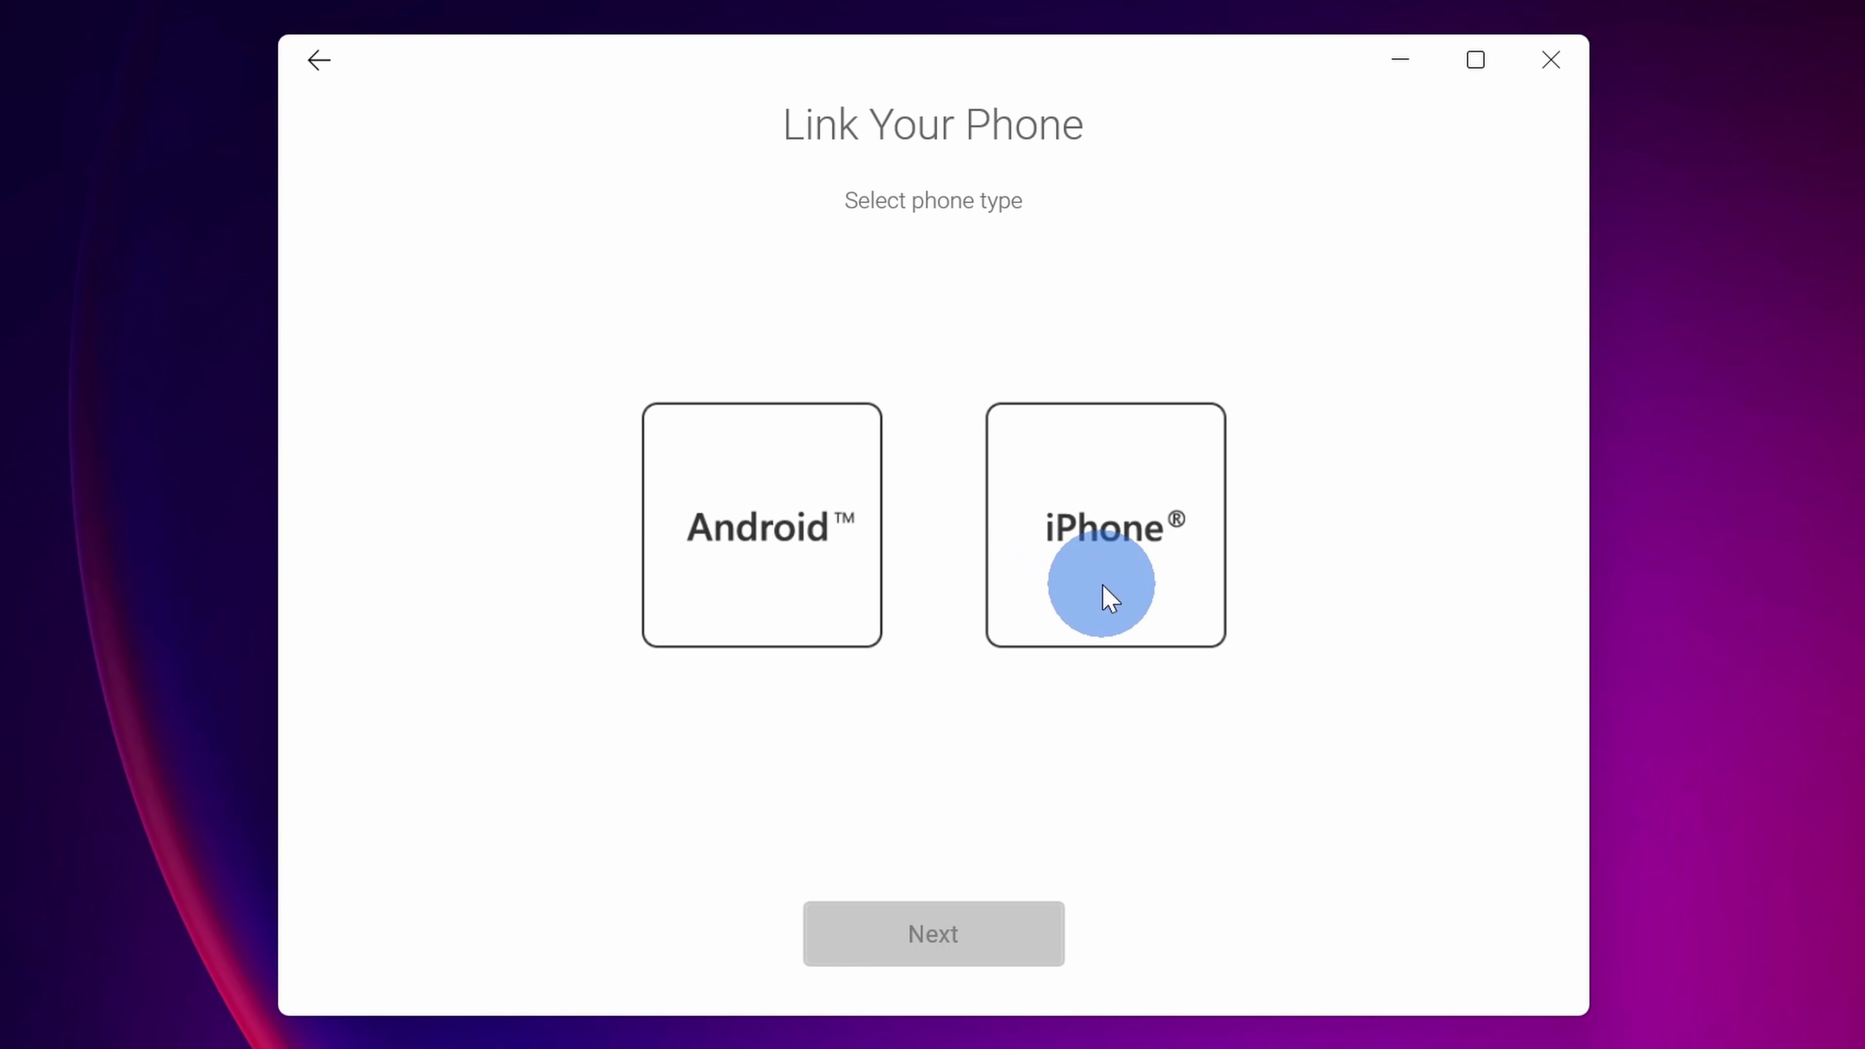
click(1132, 578)
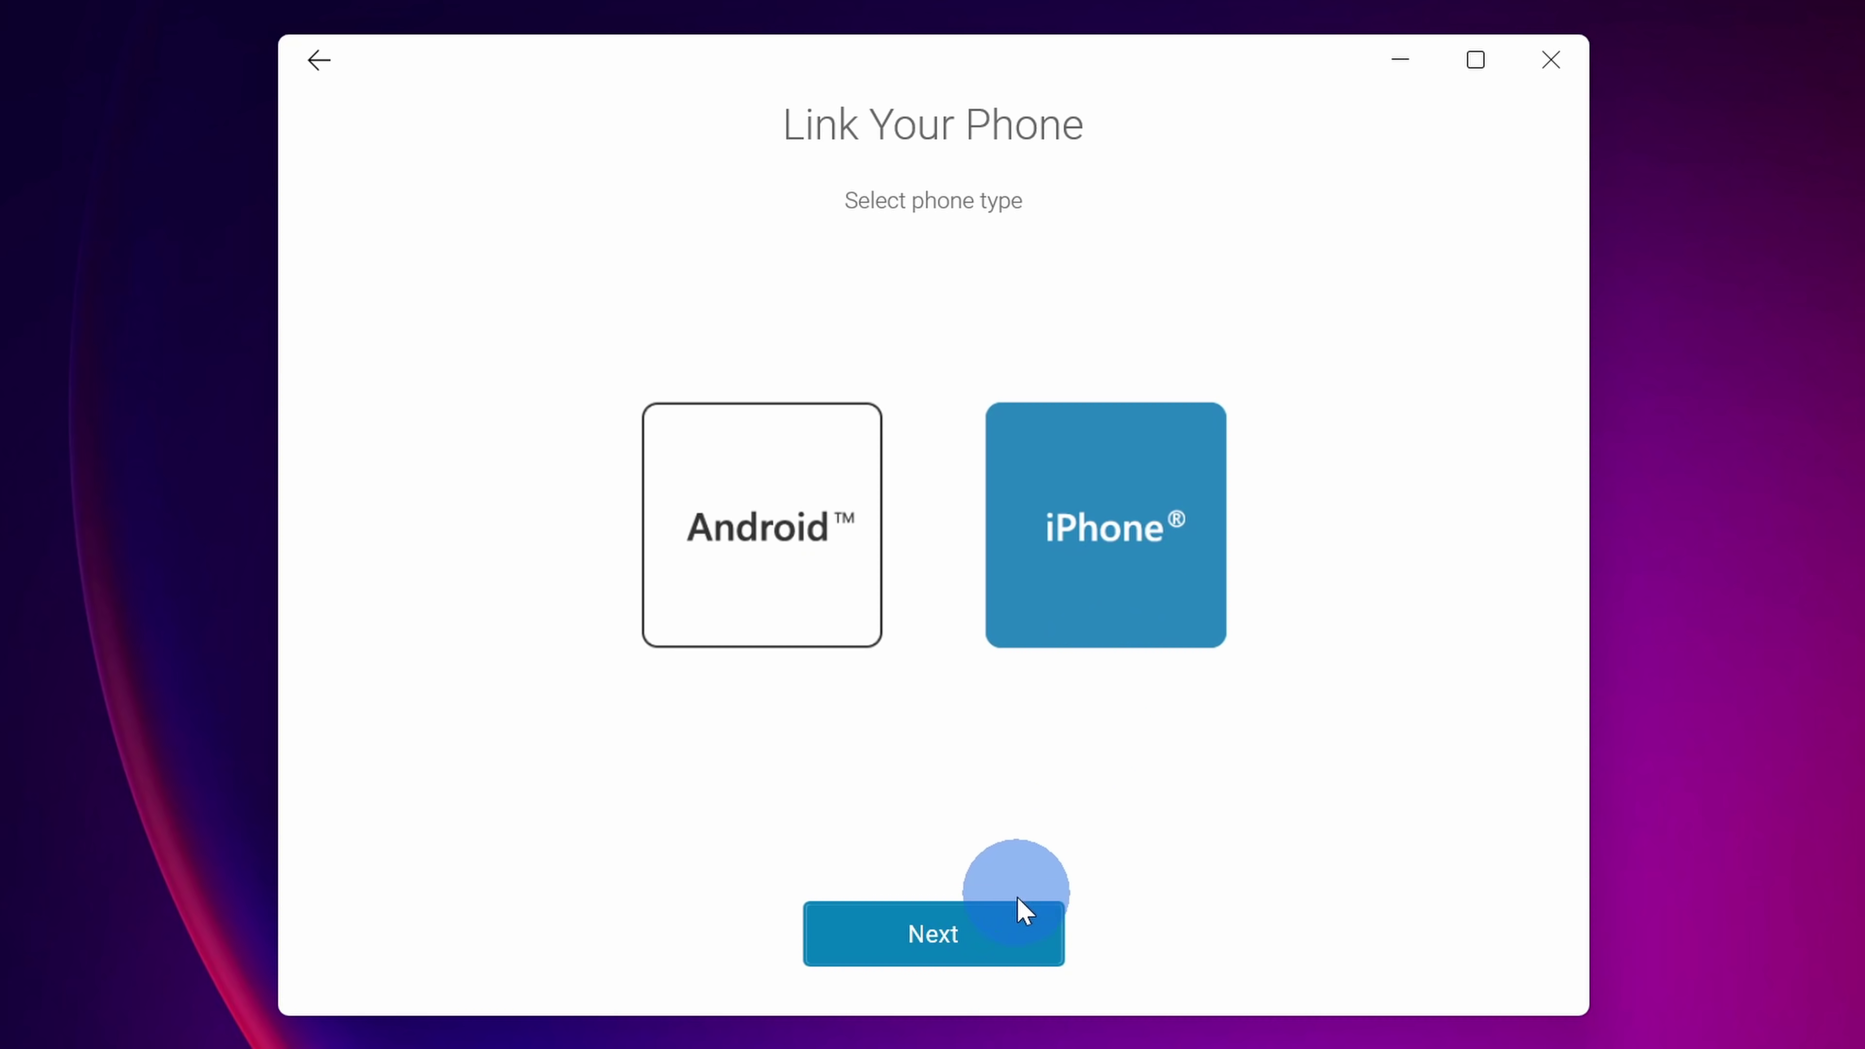
click(1005, 936)
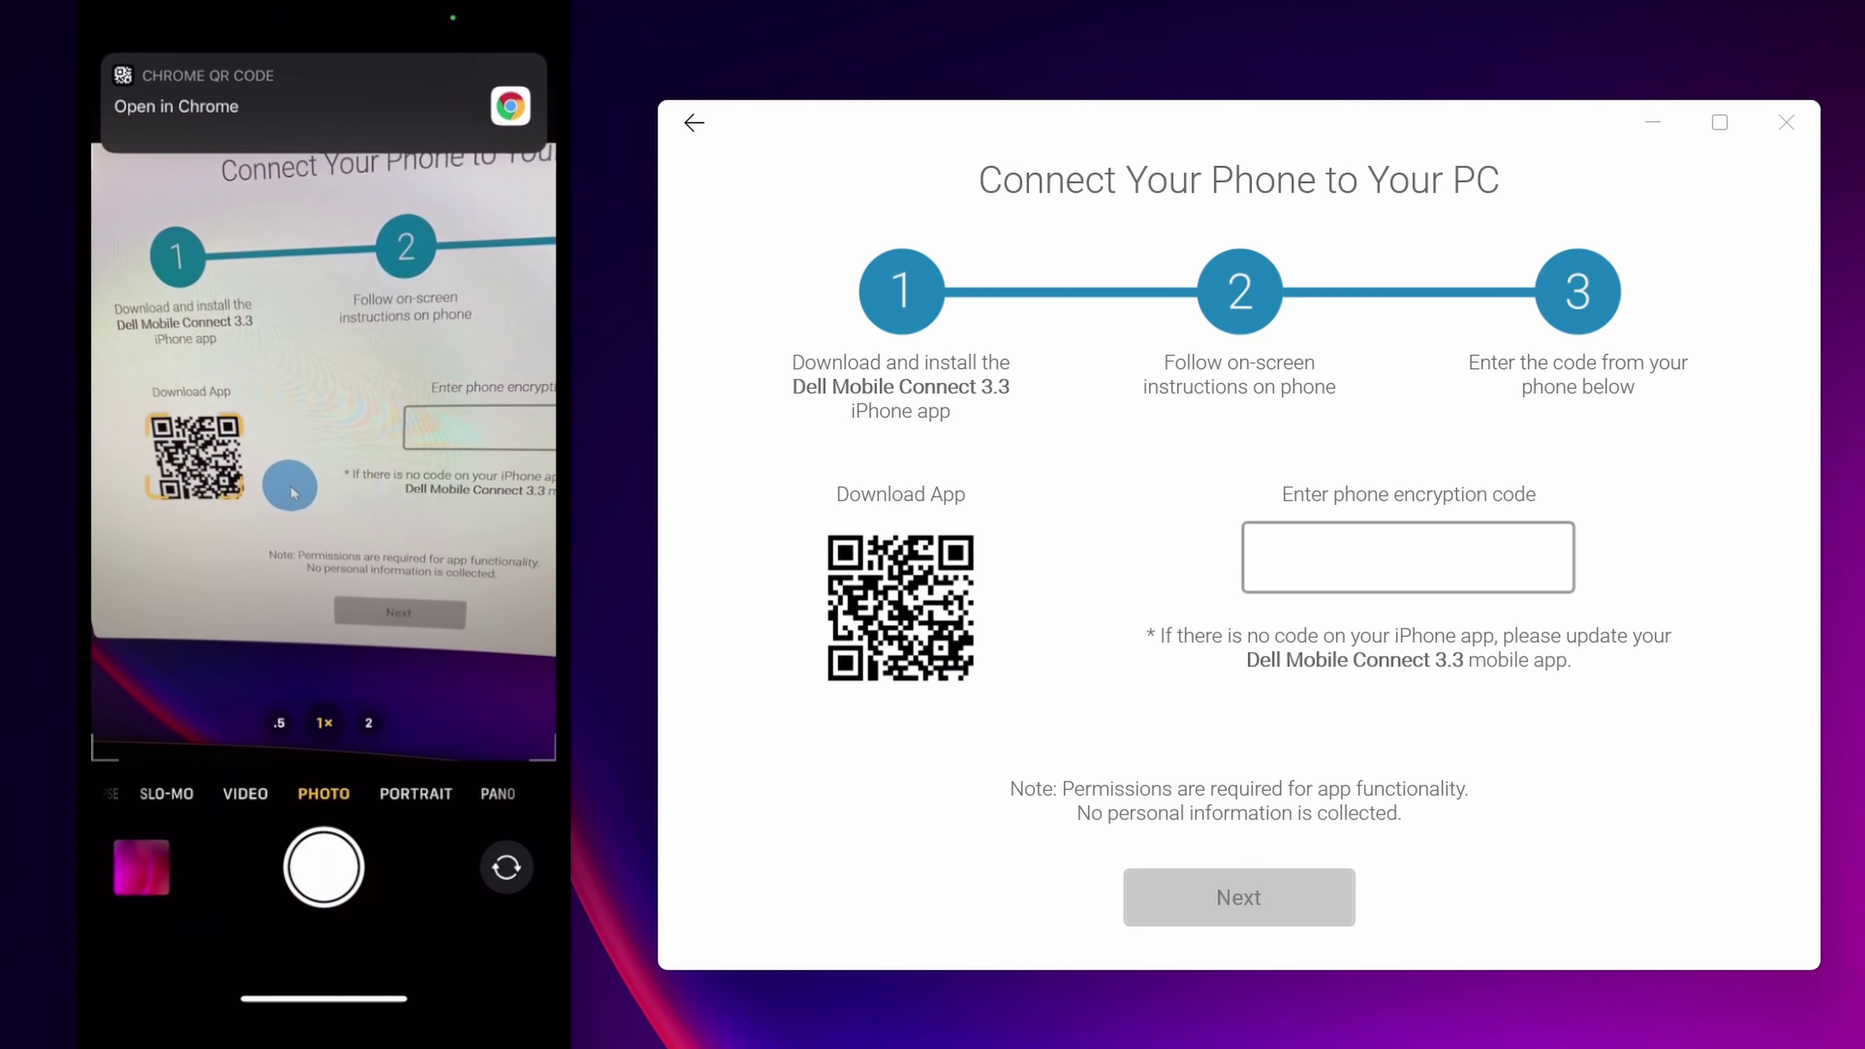
- On the iPhone, open the Dell Mobile Connect App Store listing, launch the app, and choose Pair with a PC
click(365, 121)
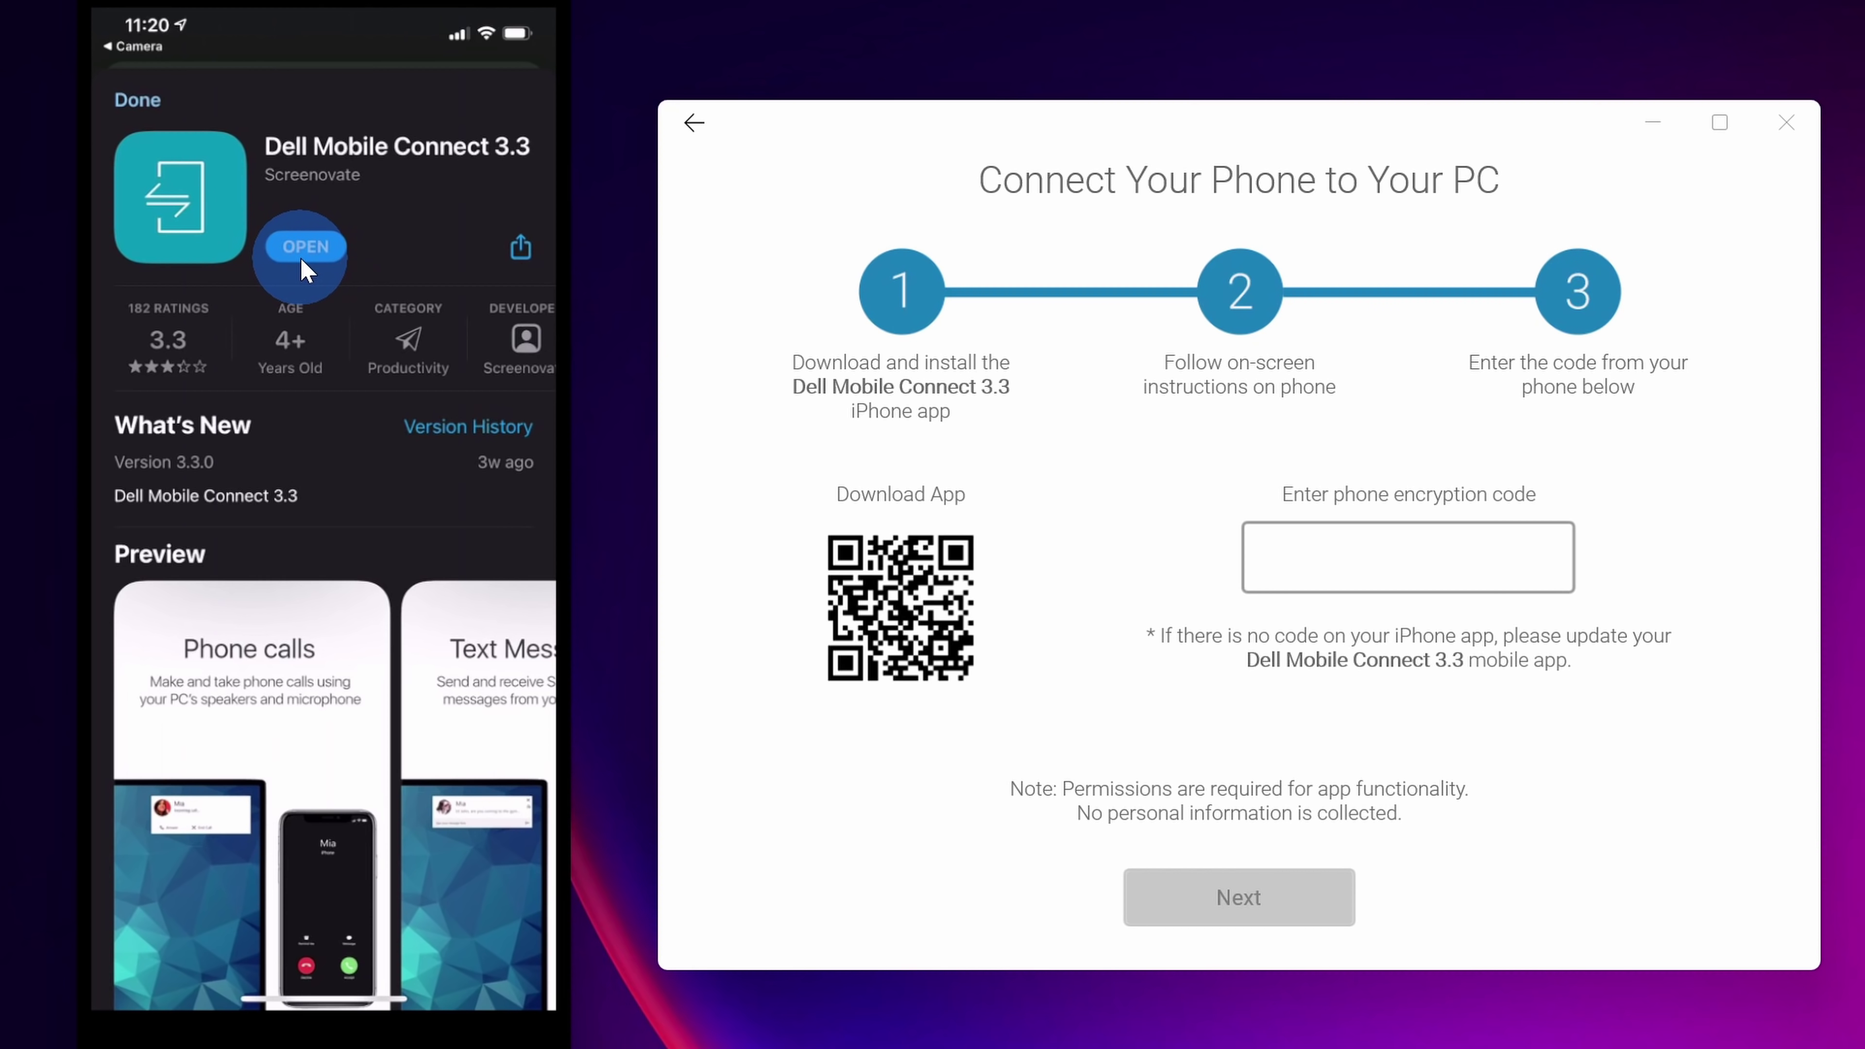
click(317, 251)
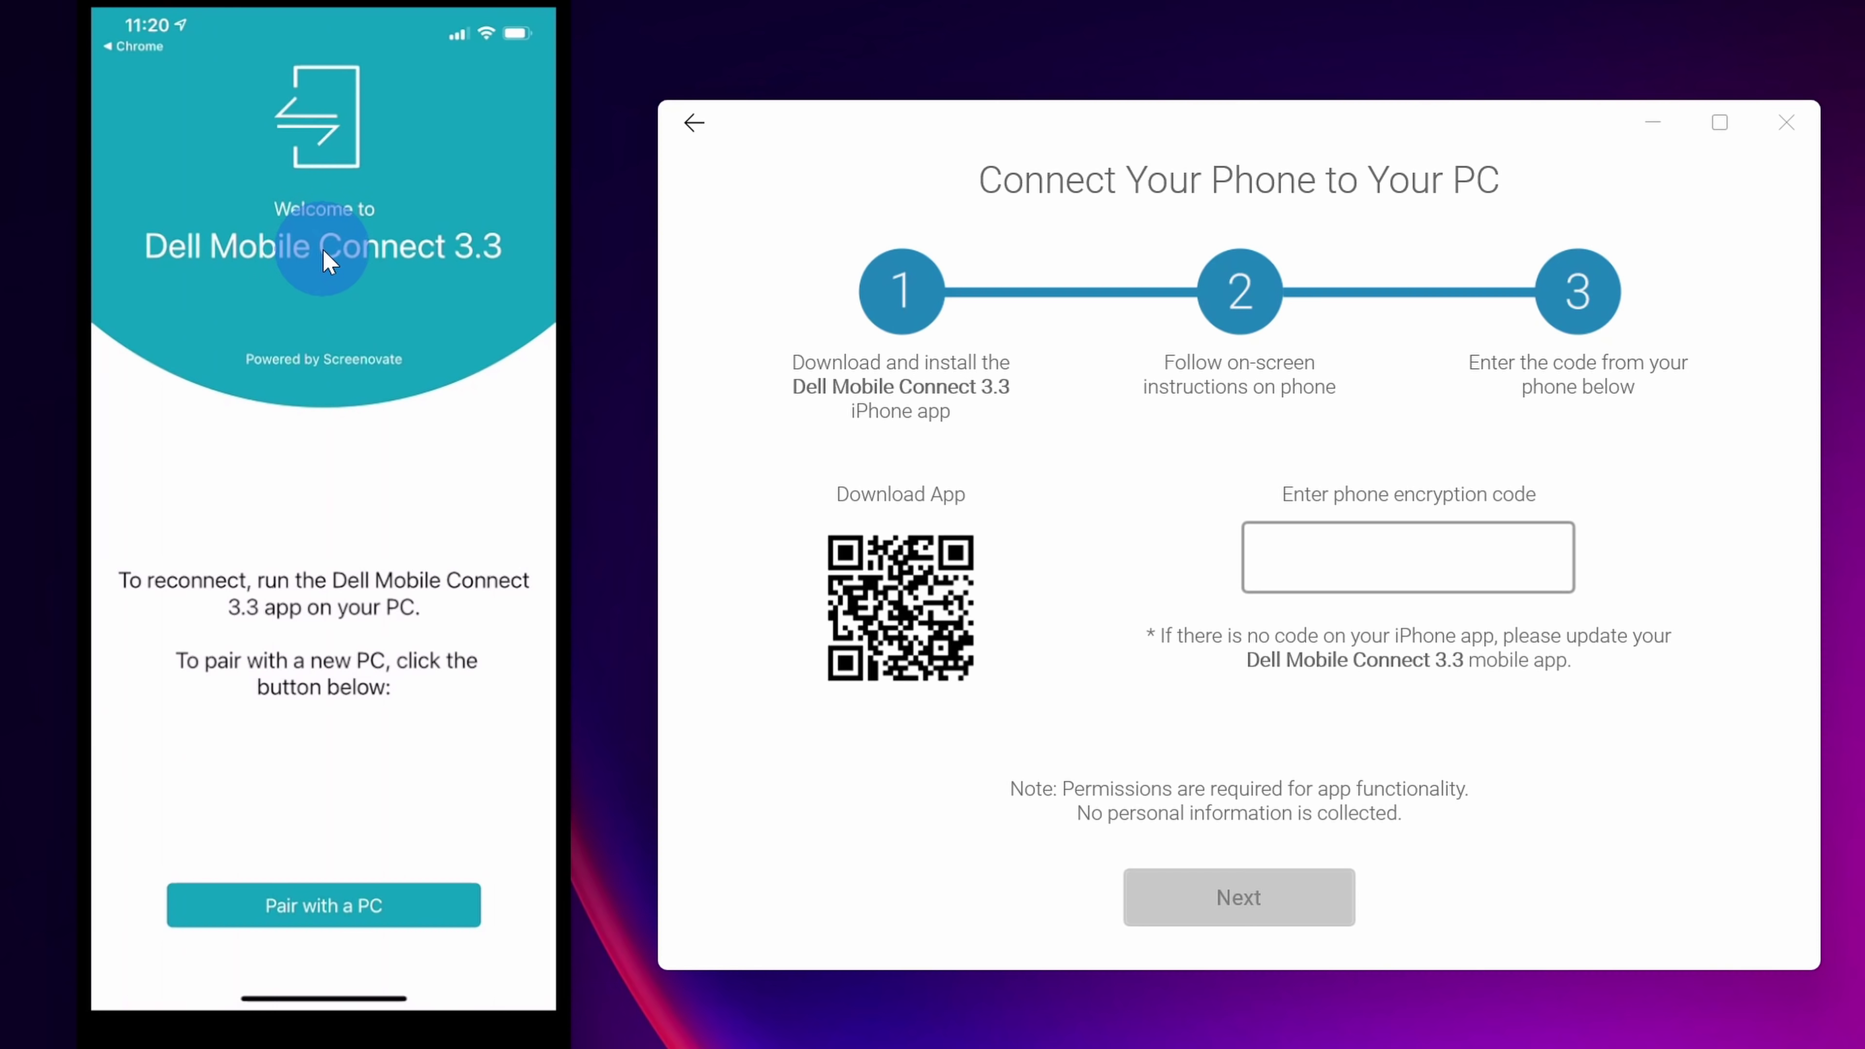
click(337, 910)
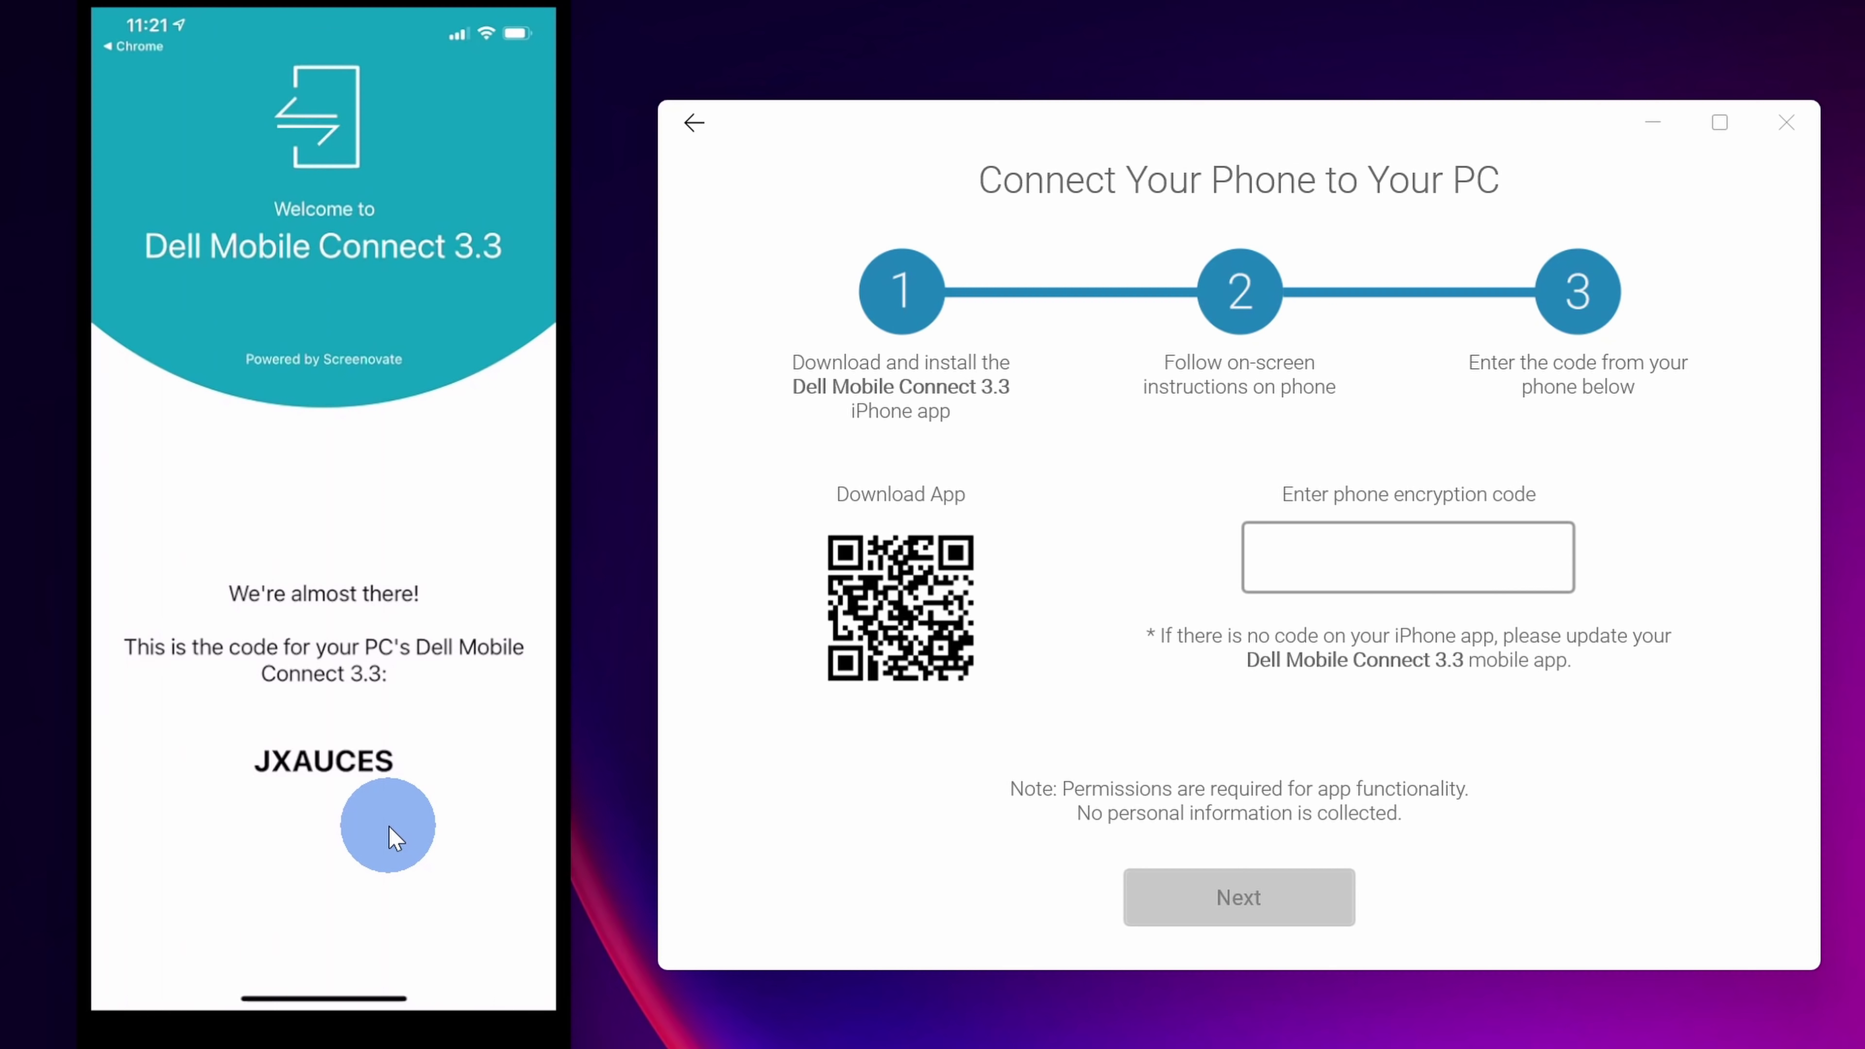
- Enter the phone's pairing code in the encryption code box and get past the notification approval page
click(1401, 570)
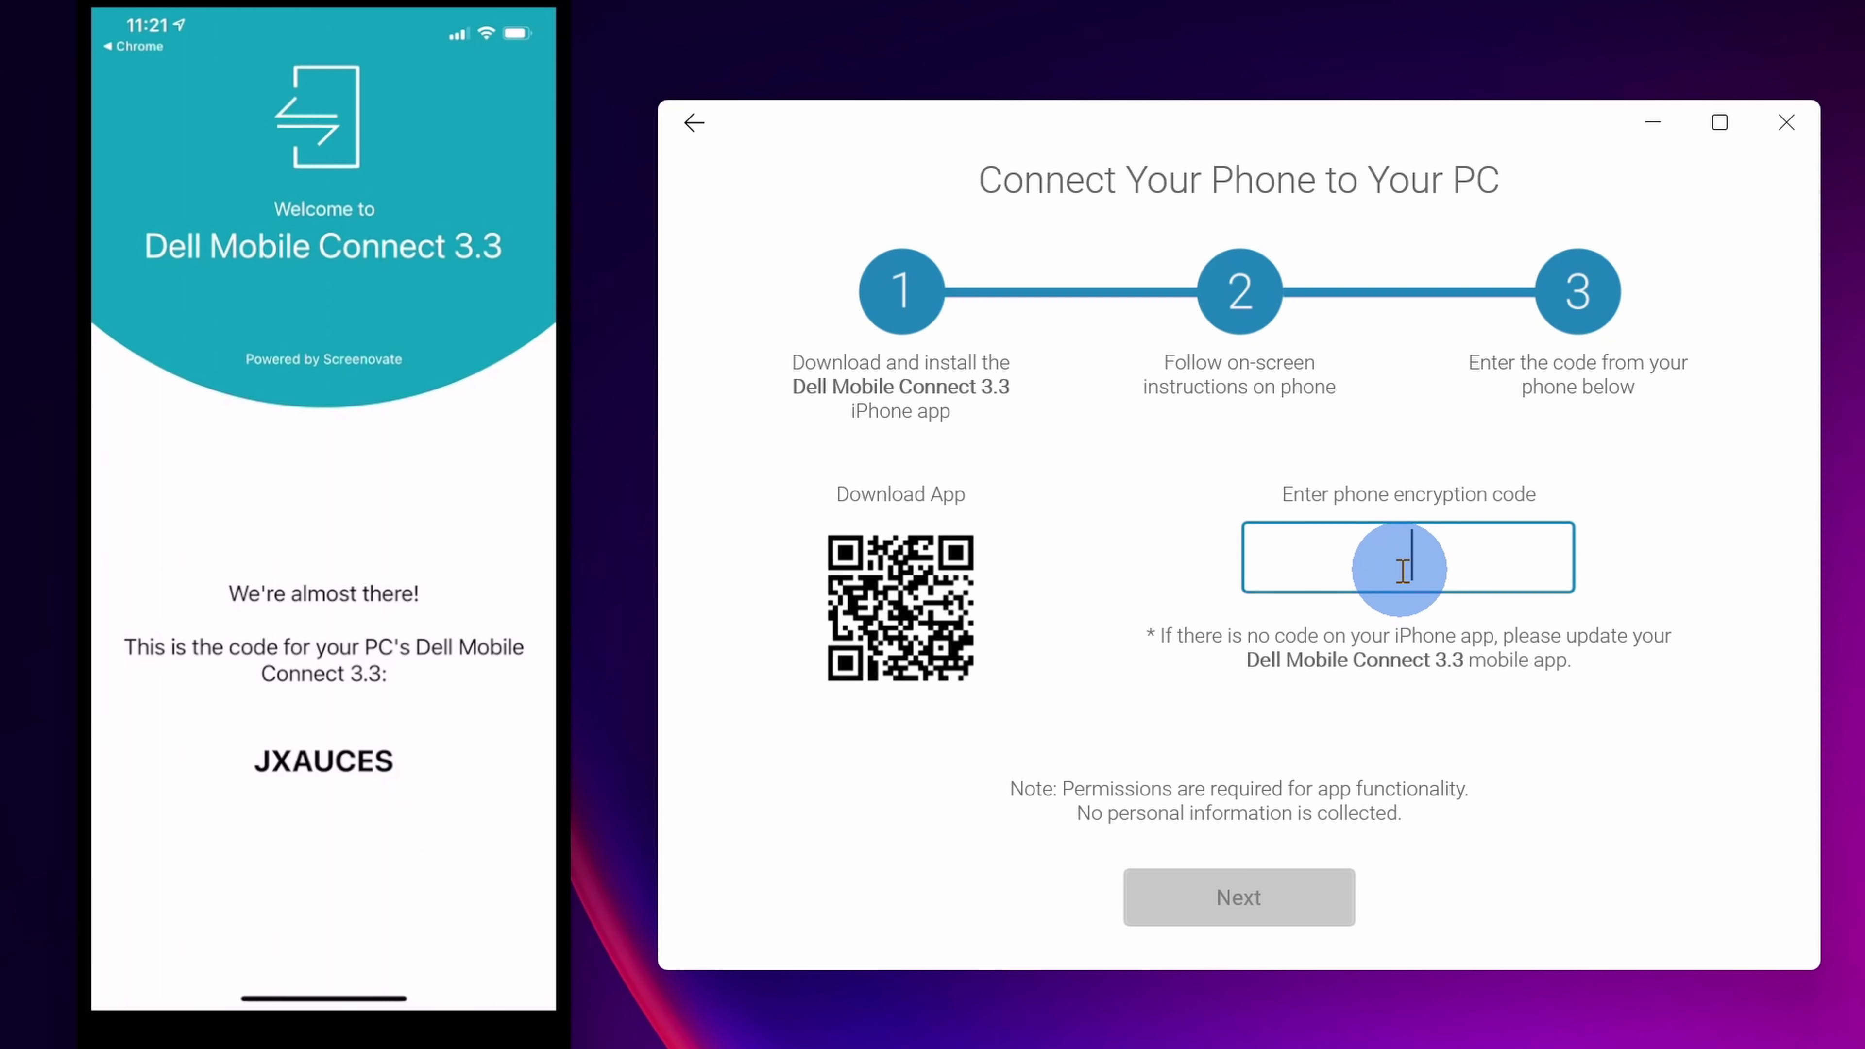
text(JXAUCES)
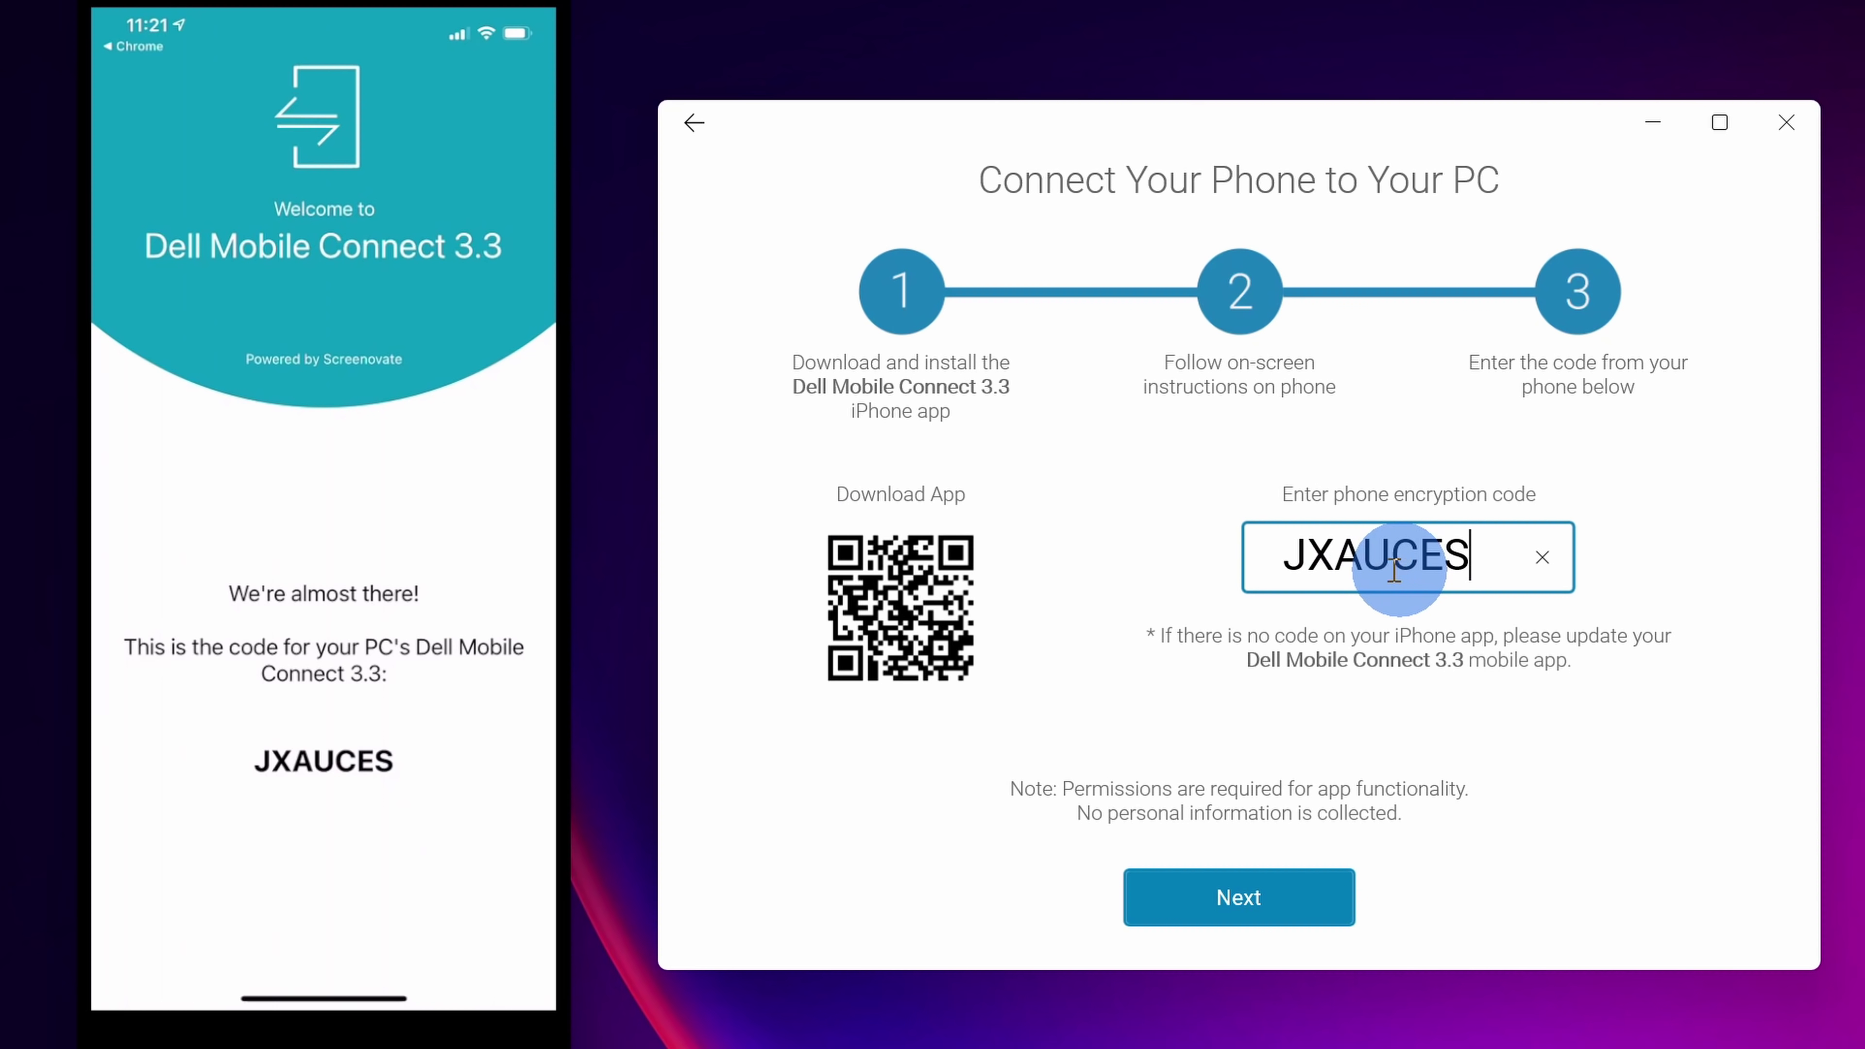
click(1209, 894)
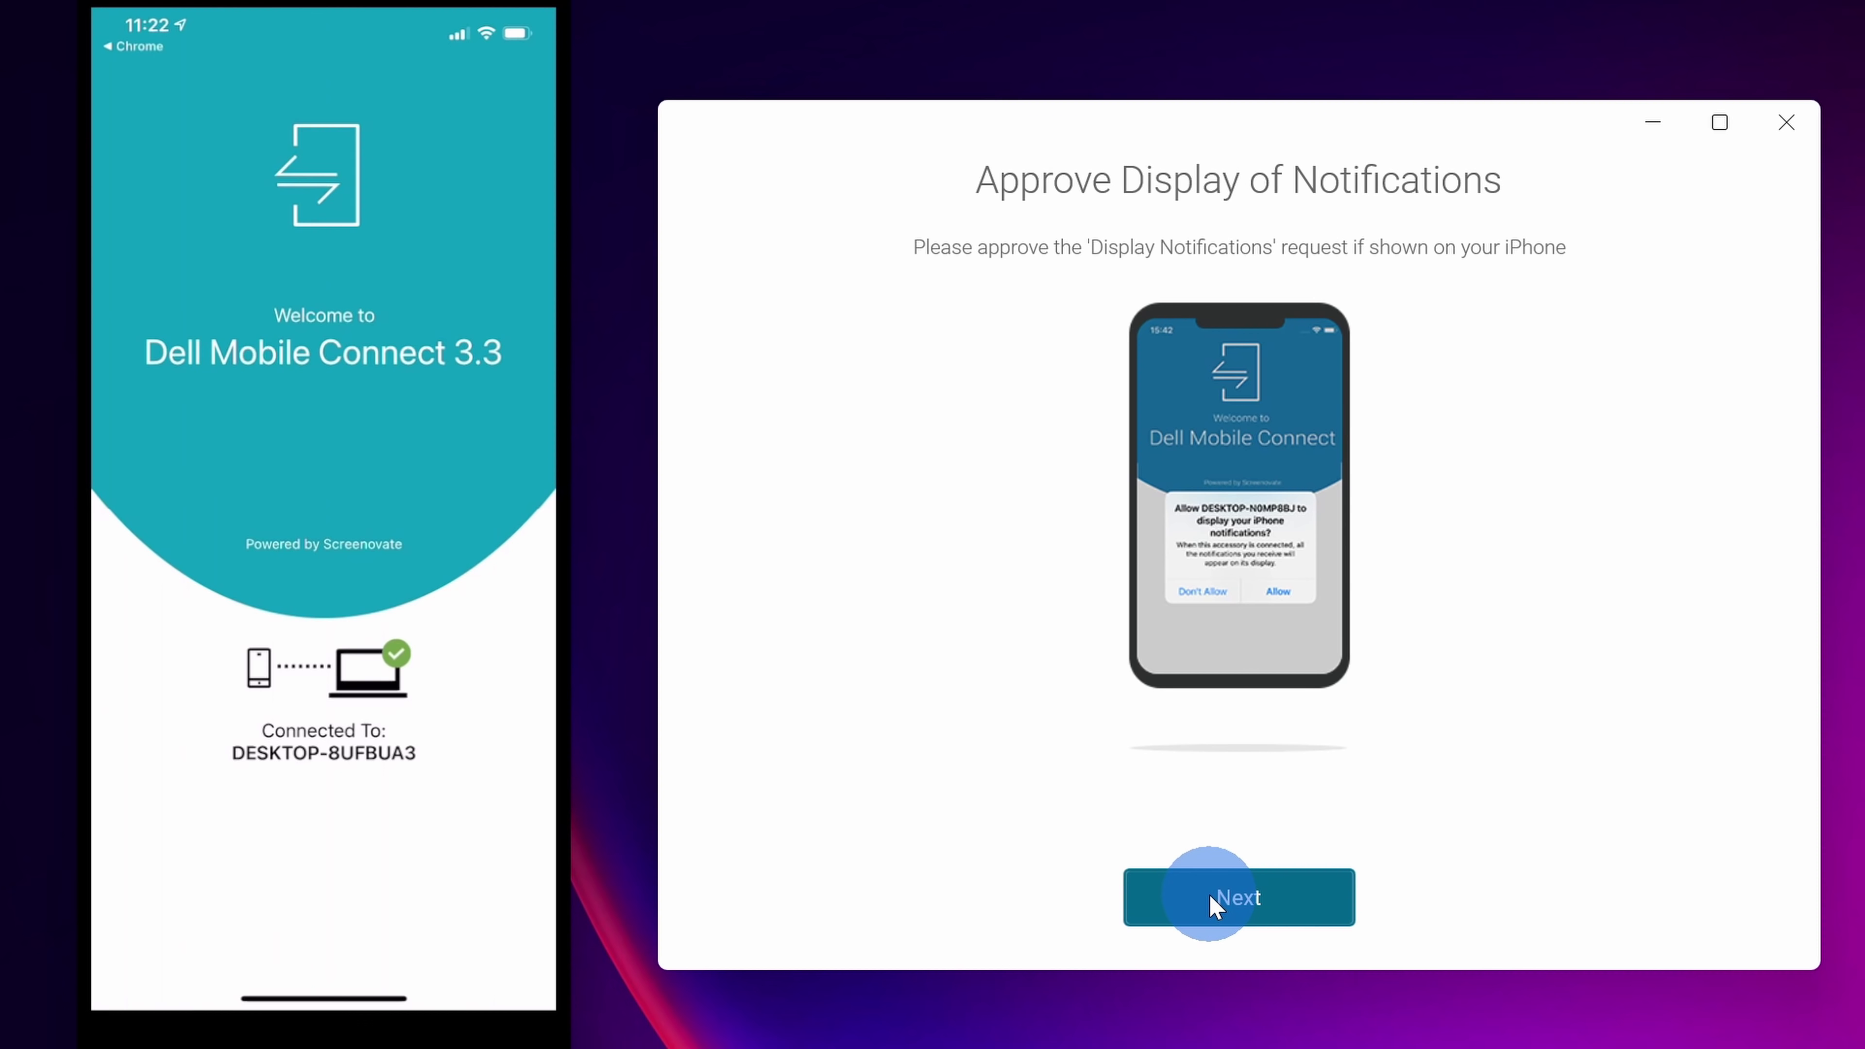
click(1253, 905)
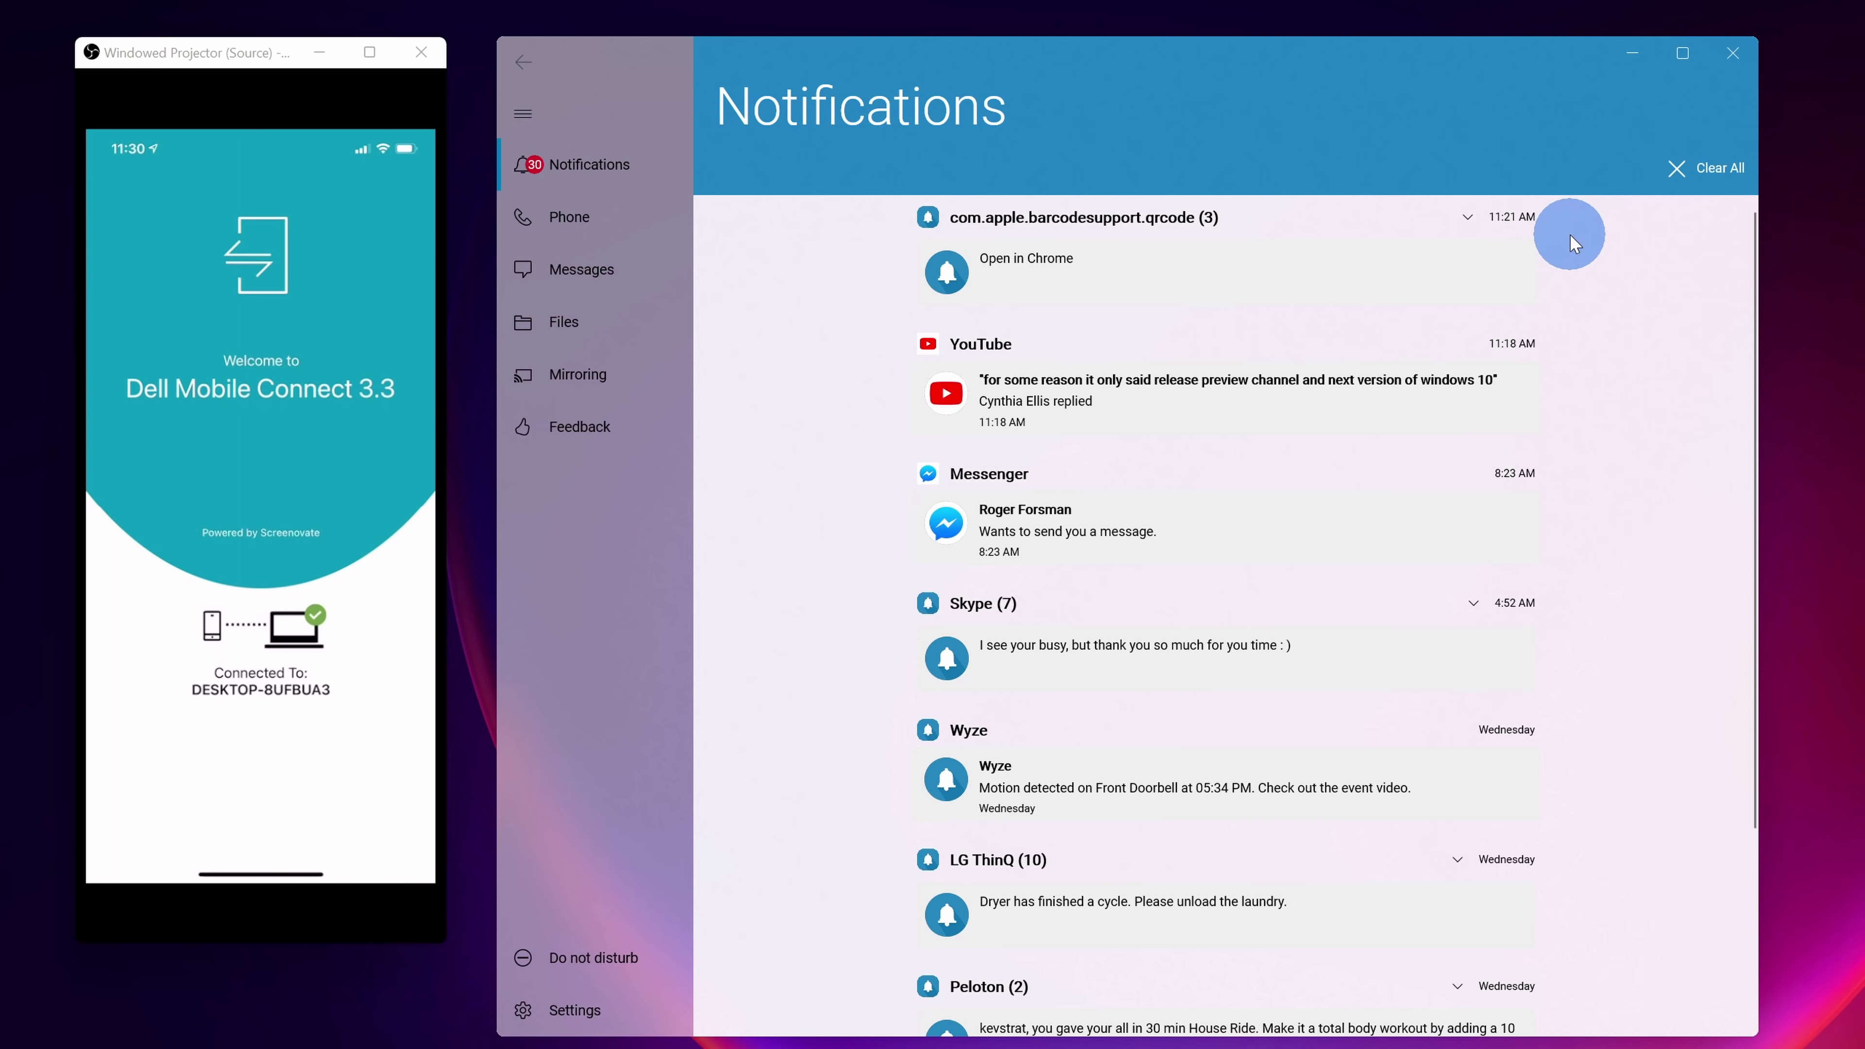
- Browse the phone's Contacts and Dialer, then go to the empty Messages page
click(598, 218)
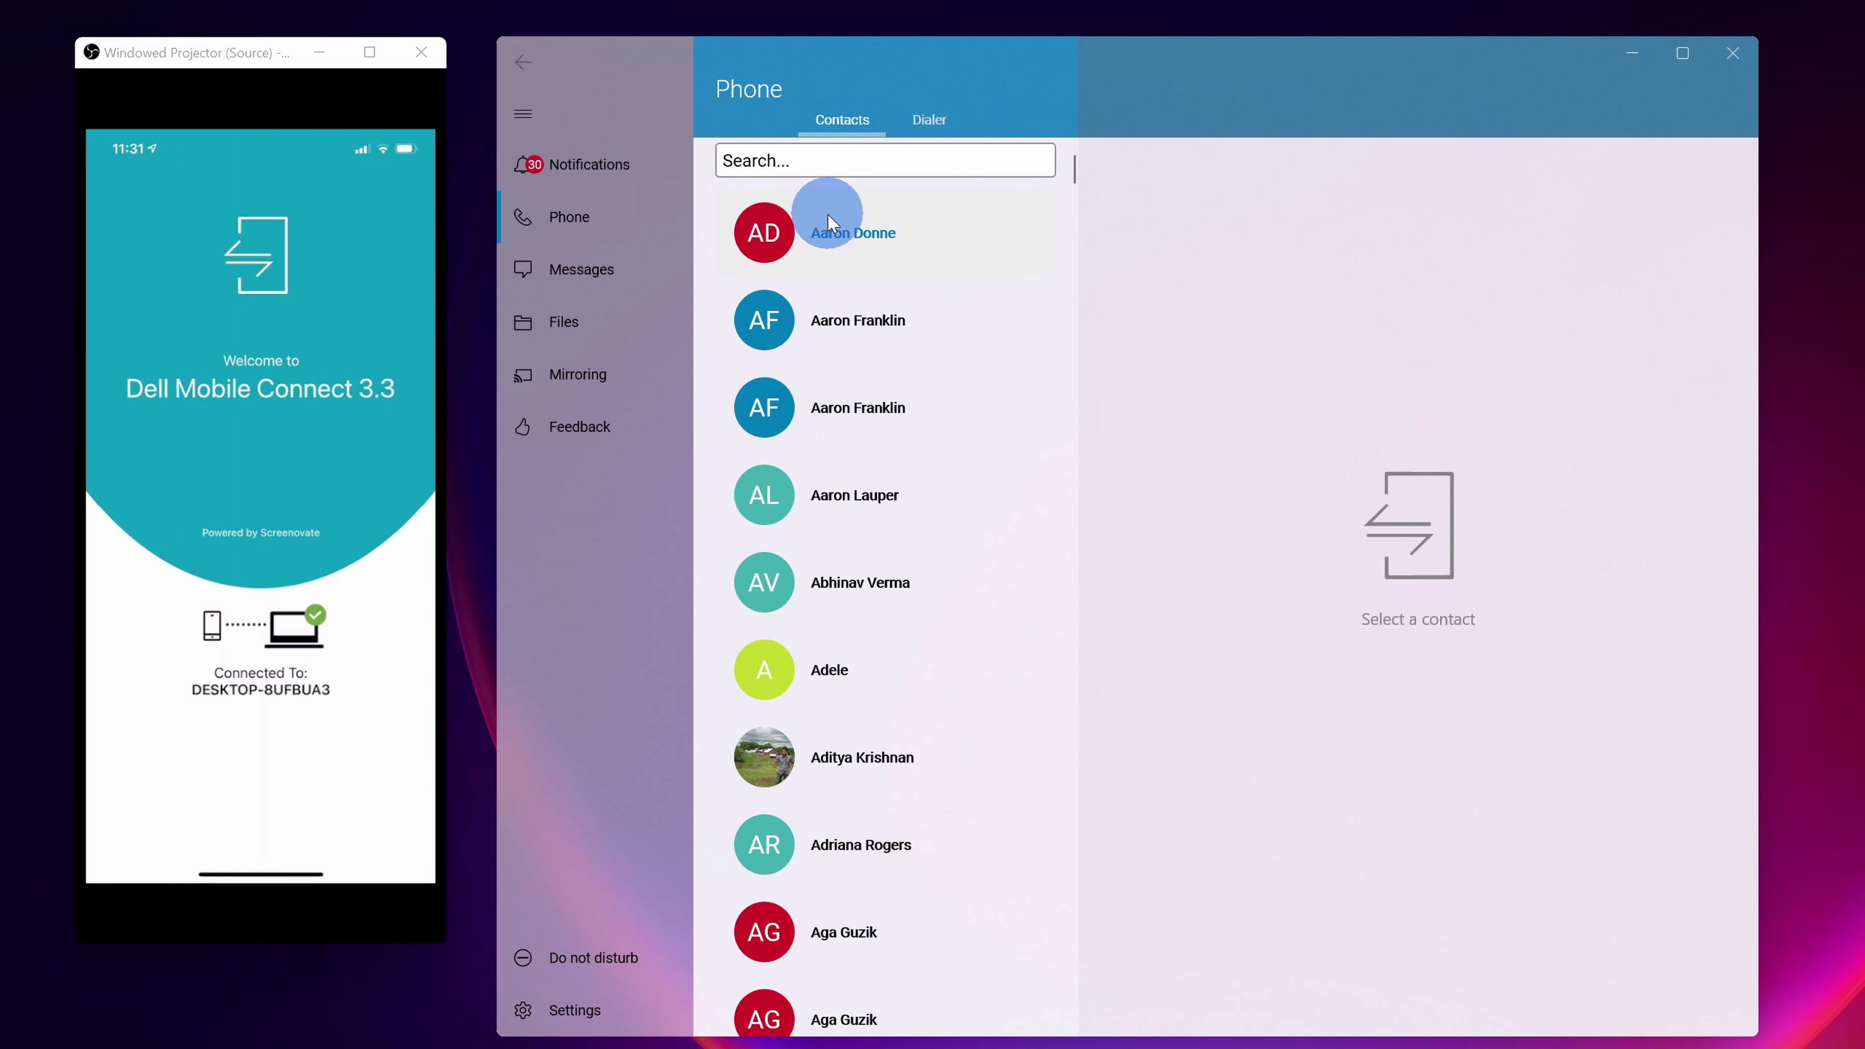
click(833, 513)
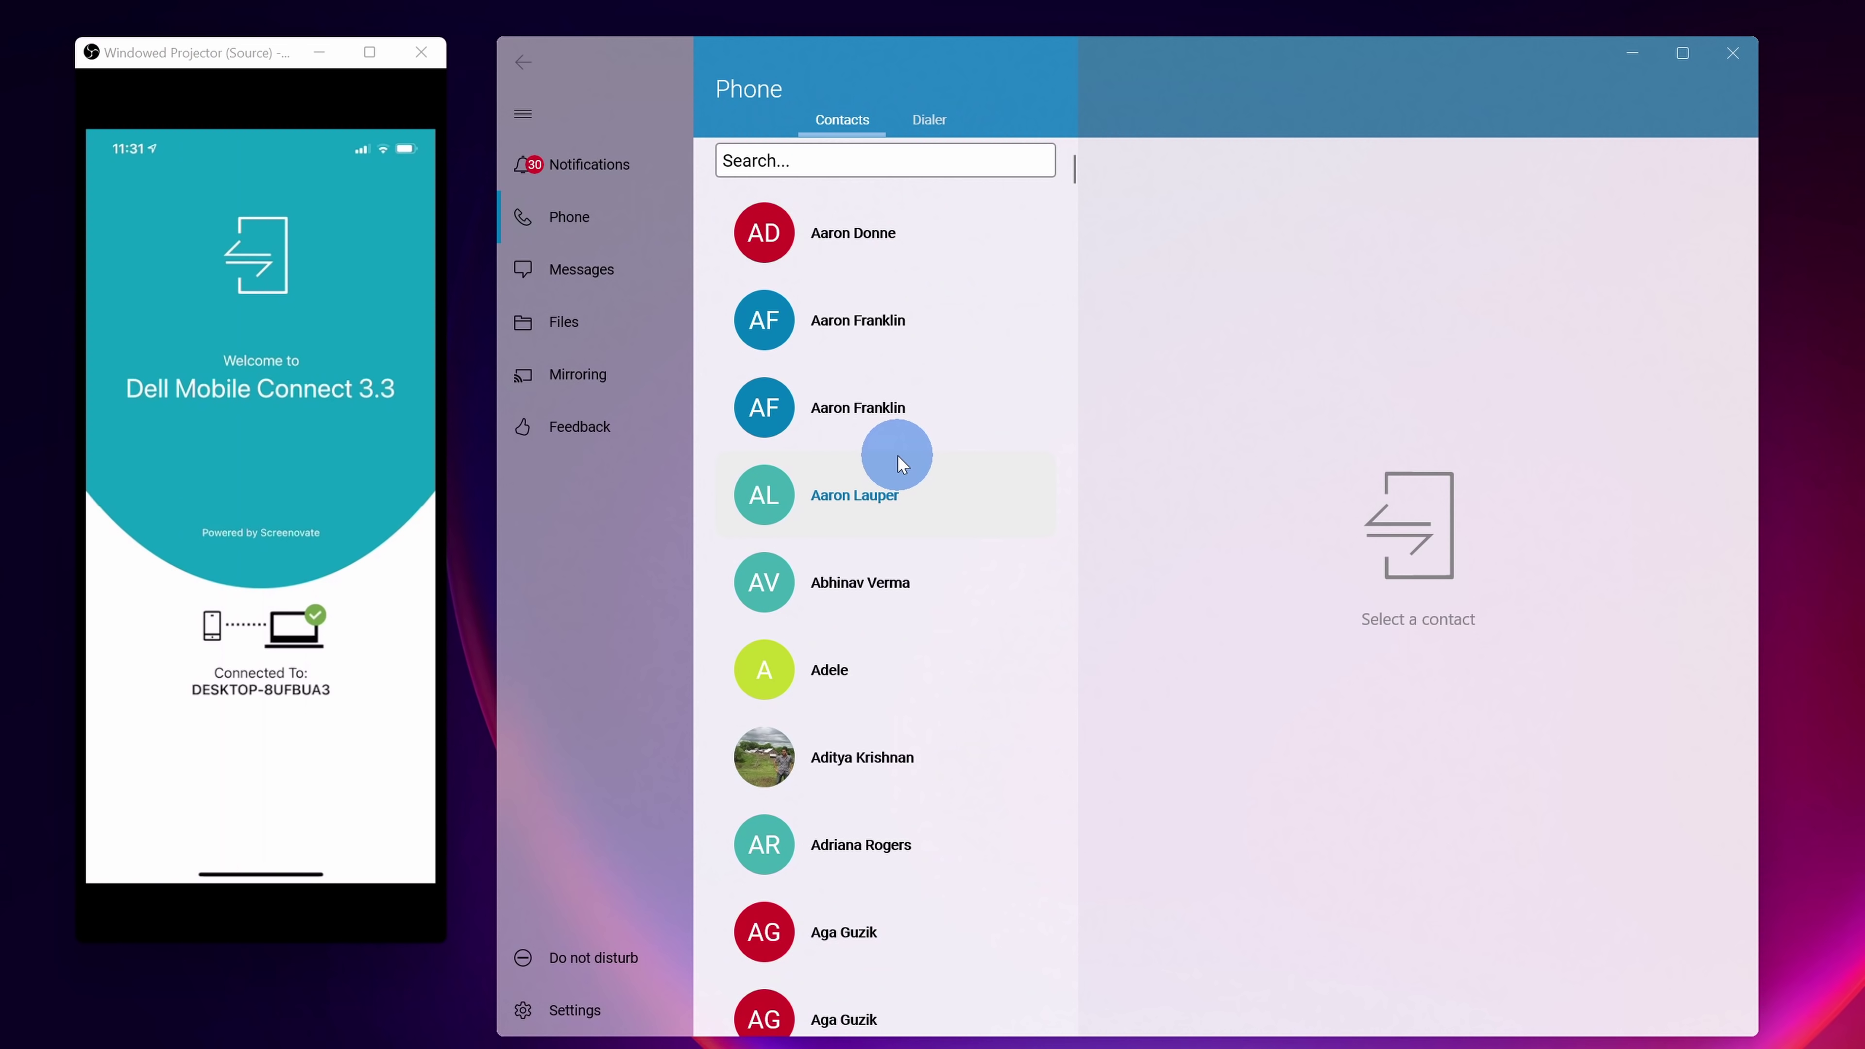
click(932, 120)
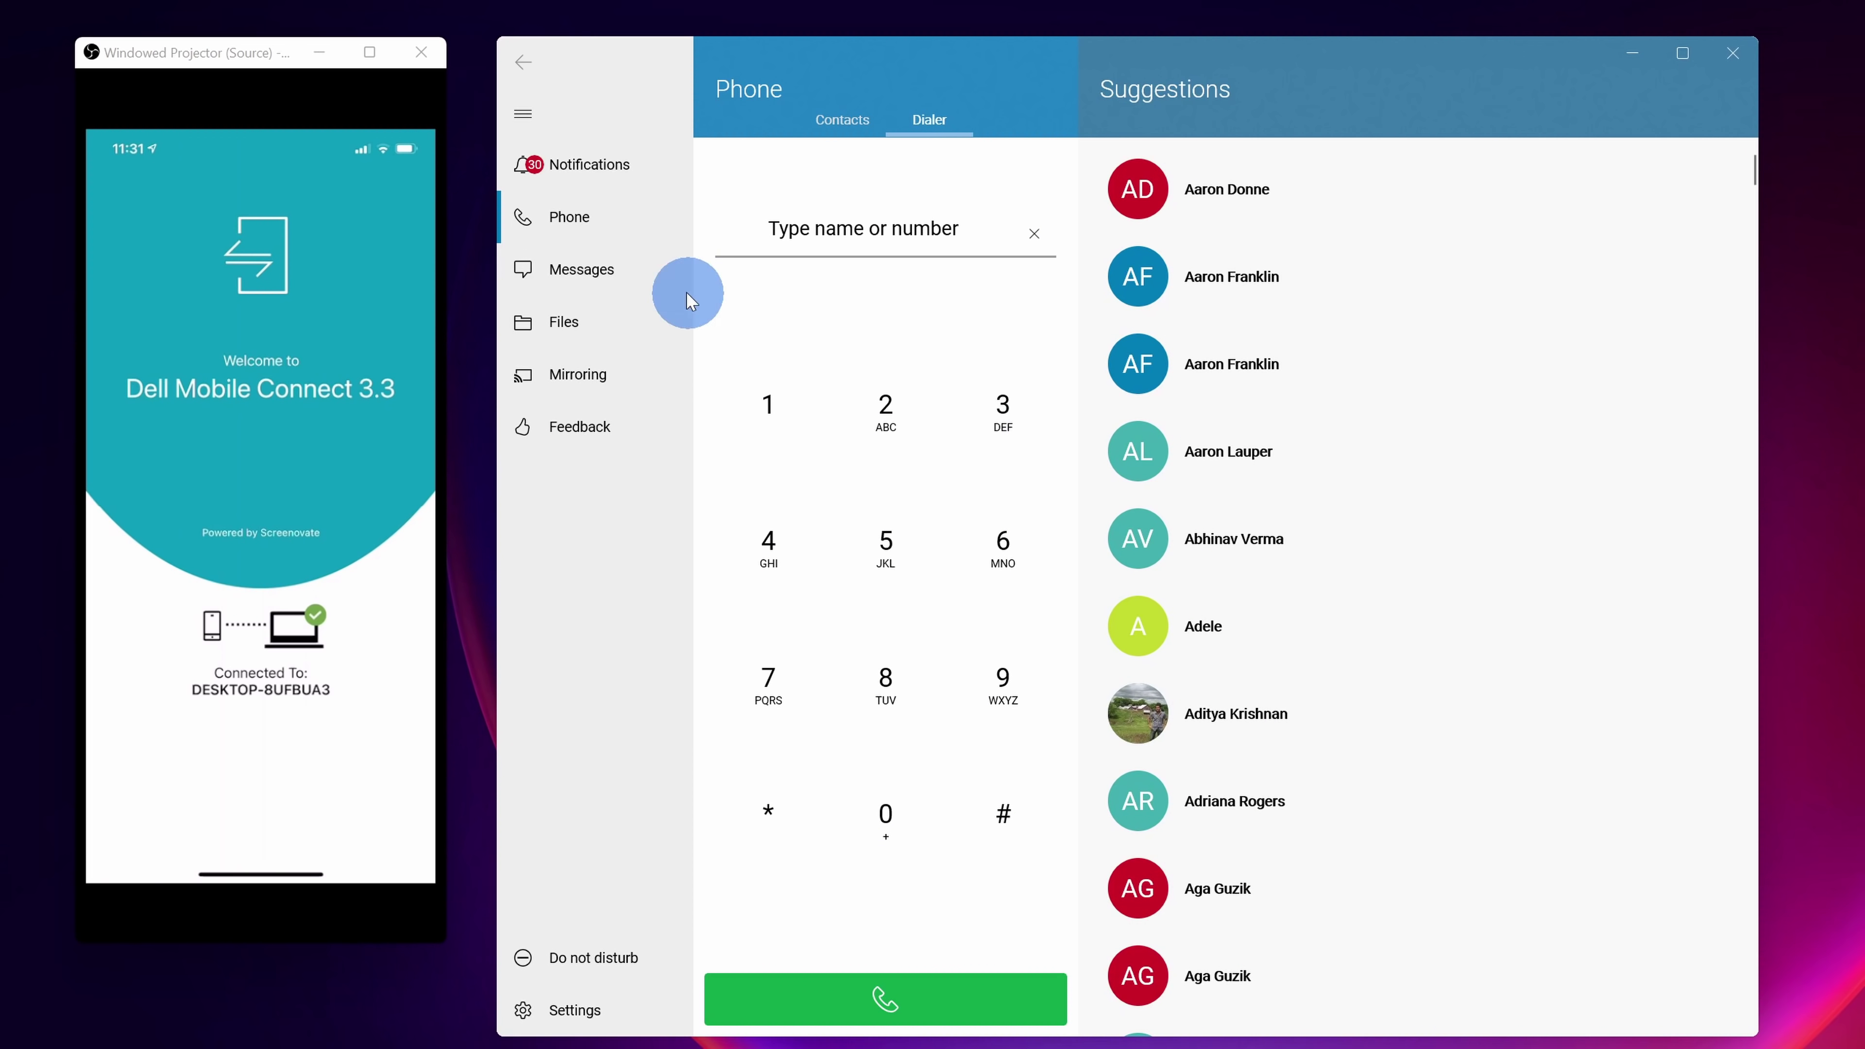
click(660, 274)
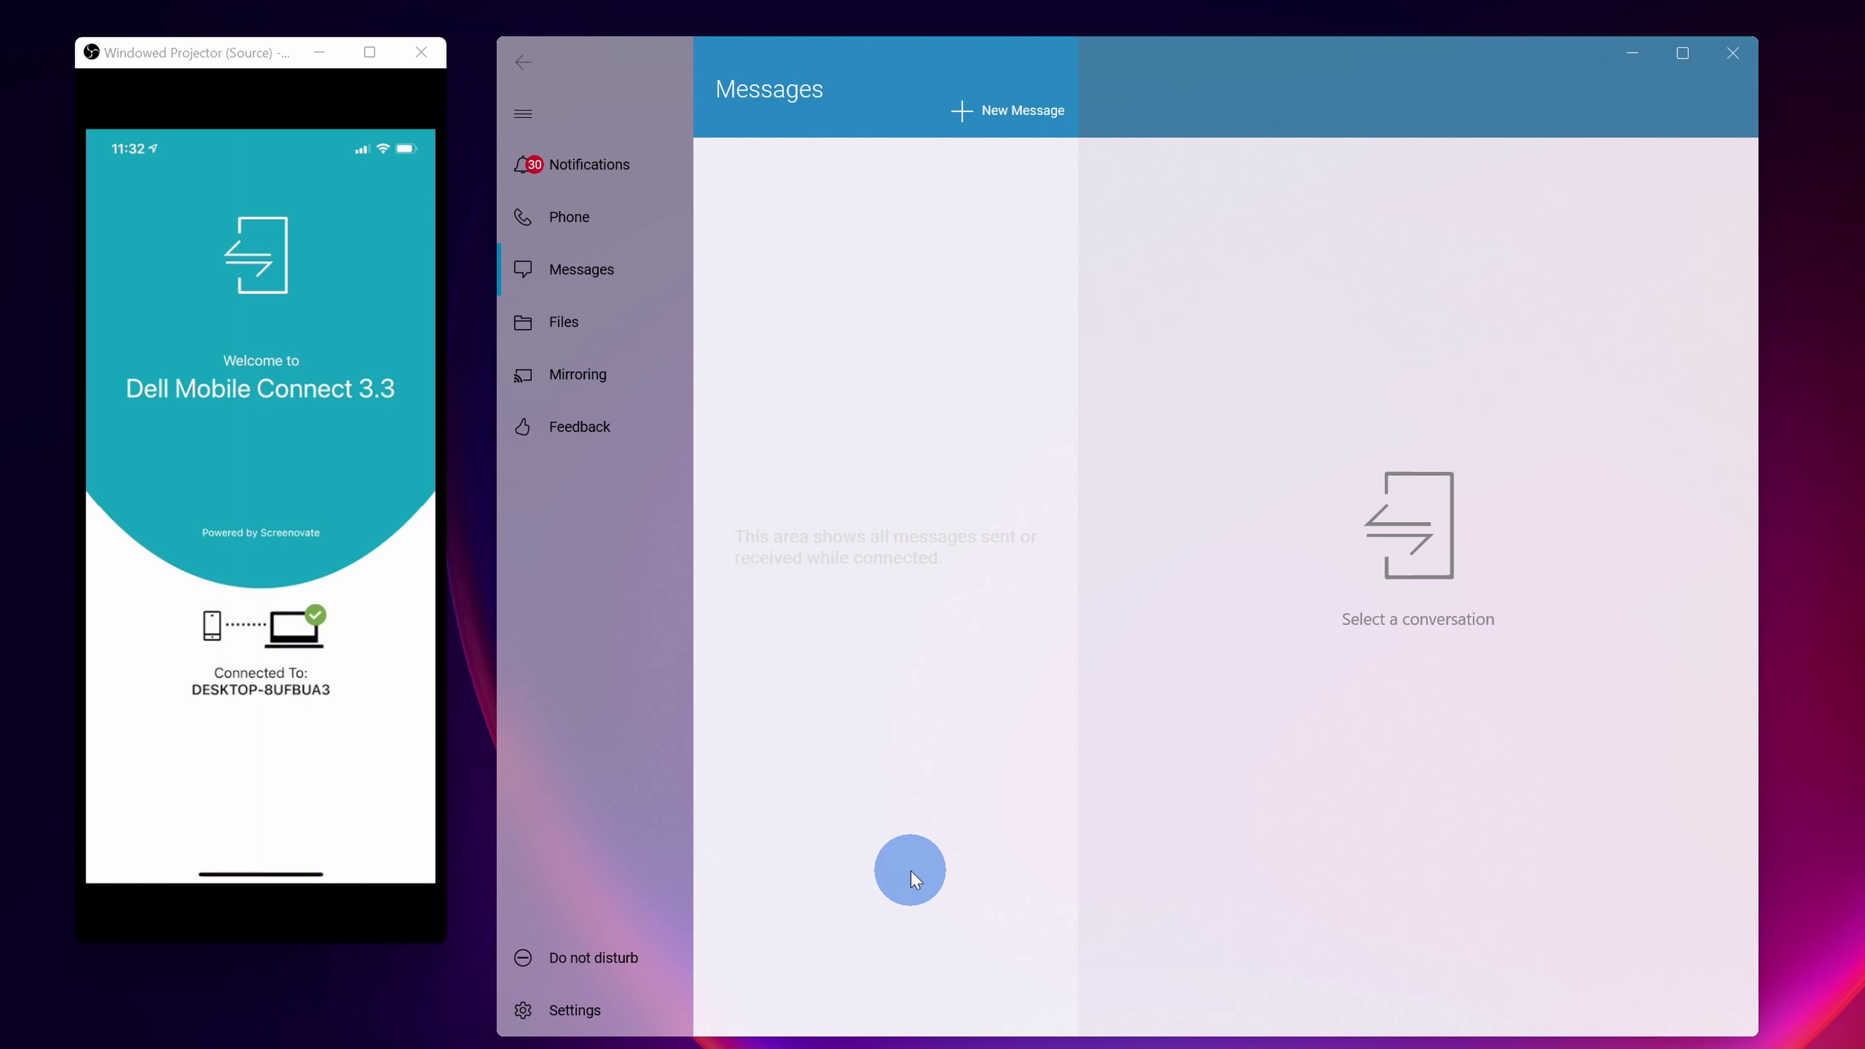
- Copy a phone photo from Files to the PC, then show the Mirroring page
click(602, 328)
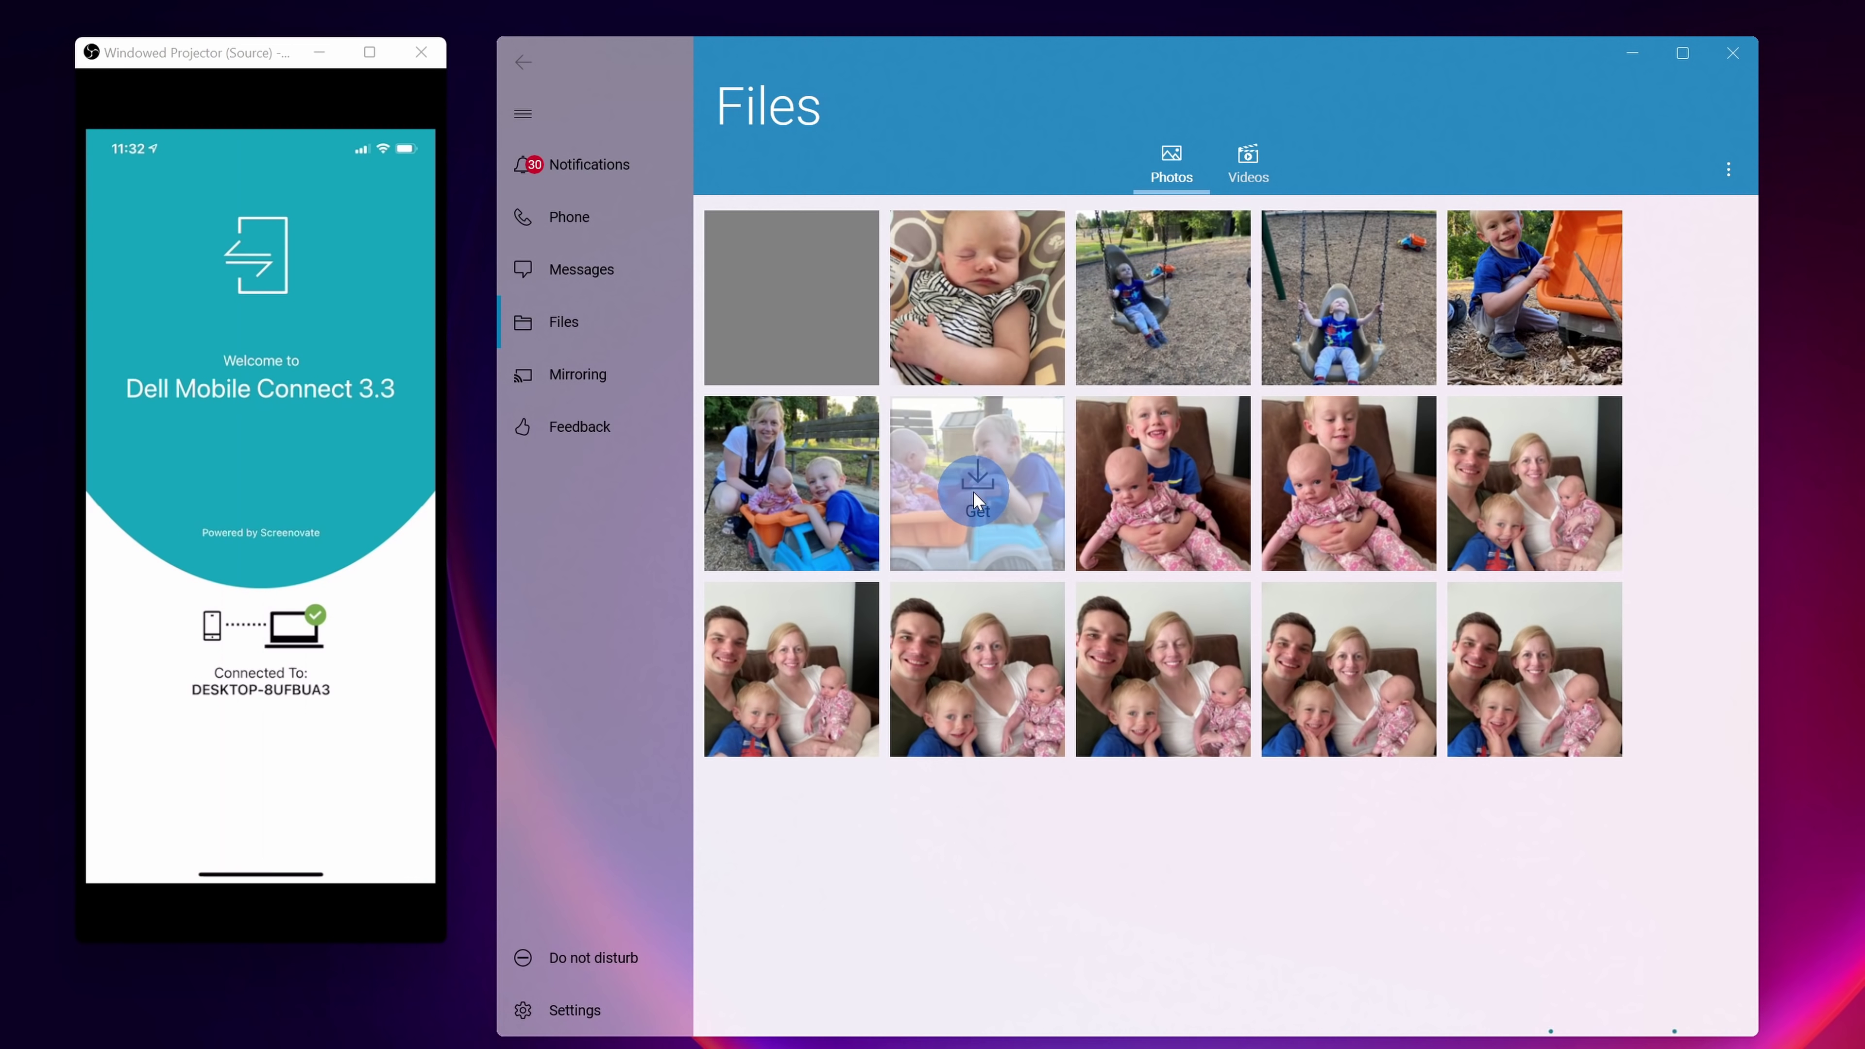
click(850, 461)
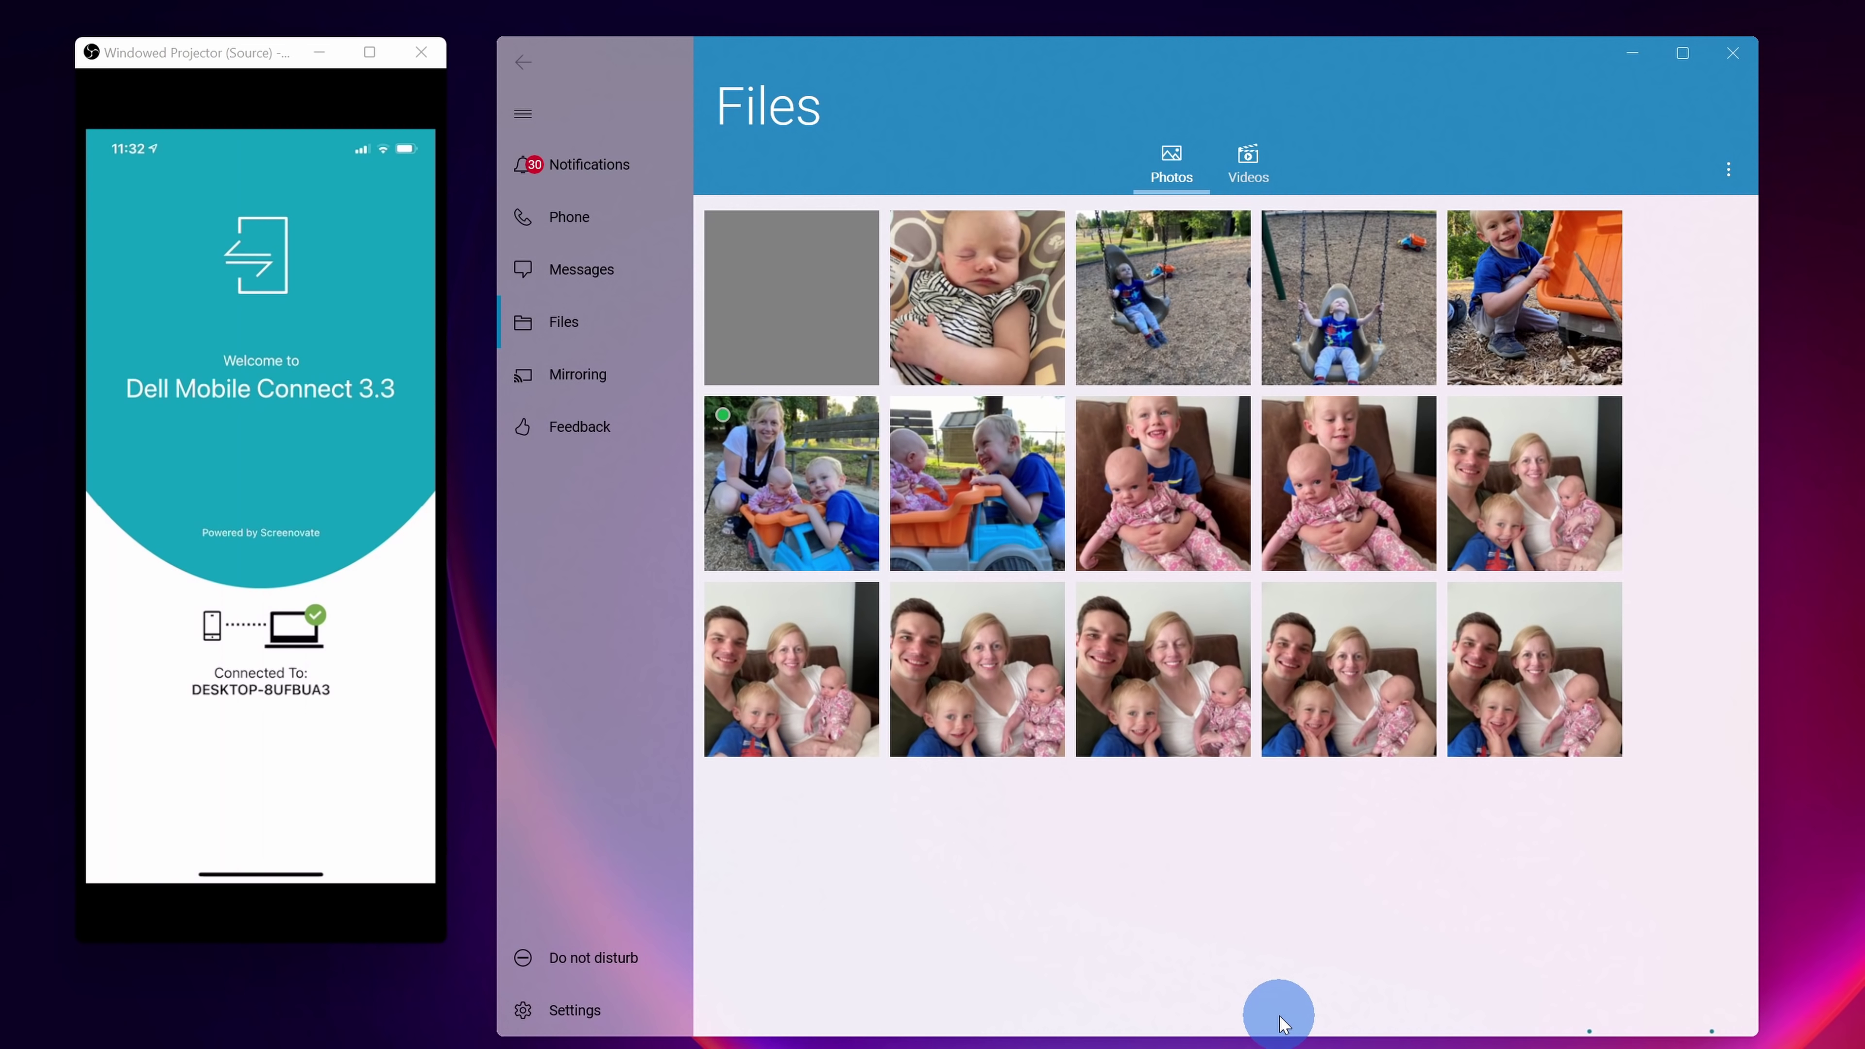
click(629, 387)
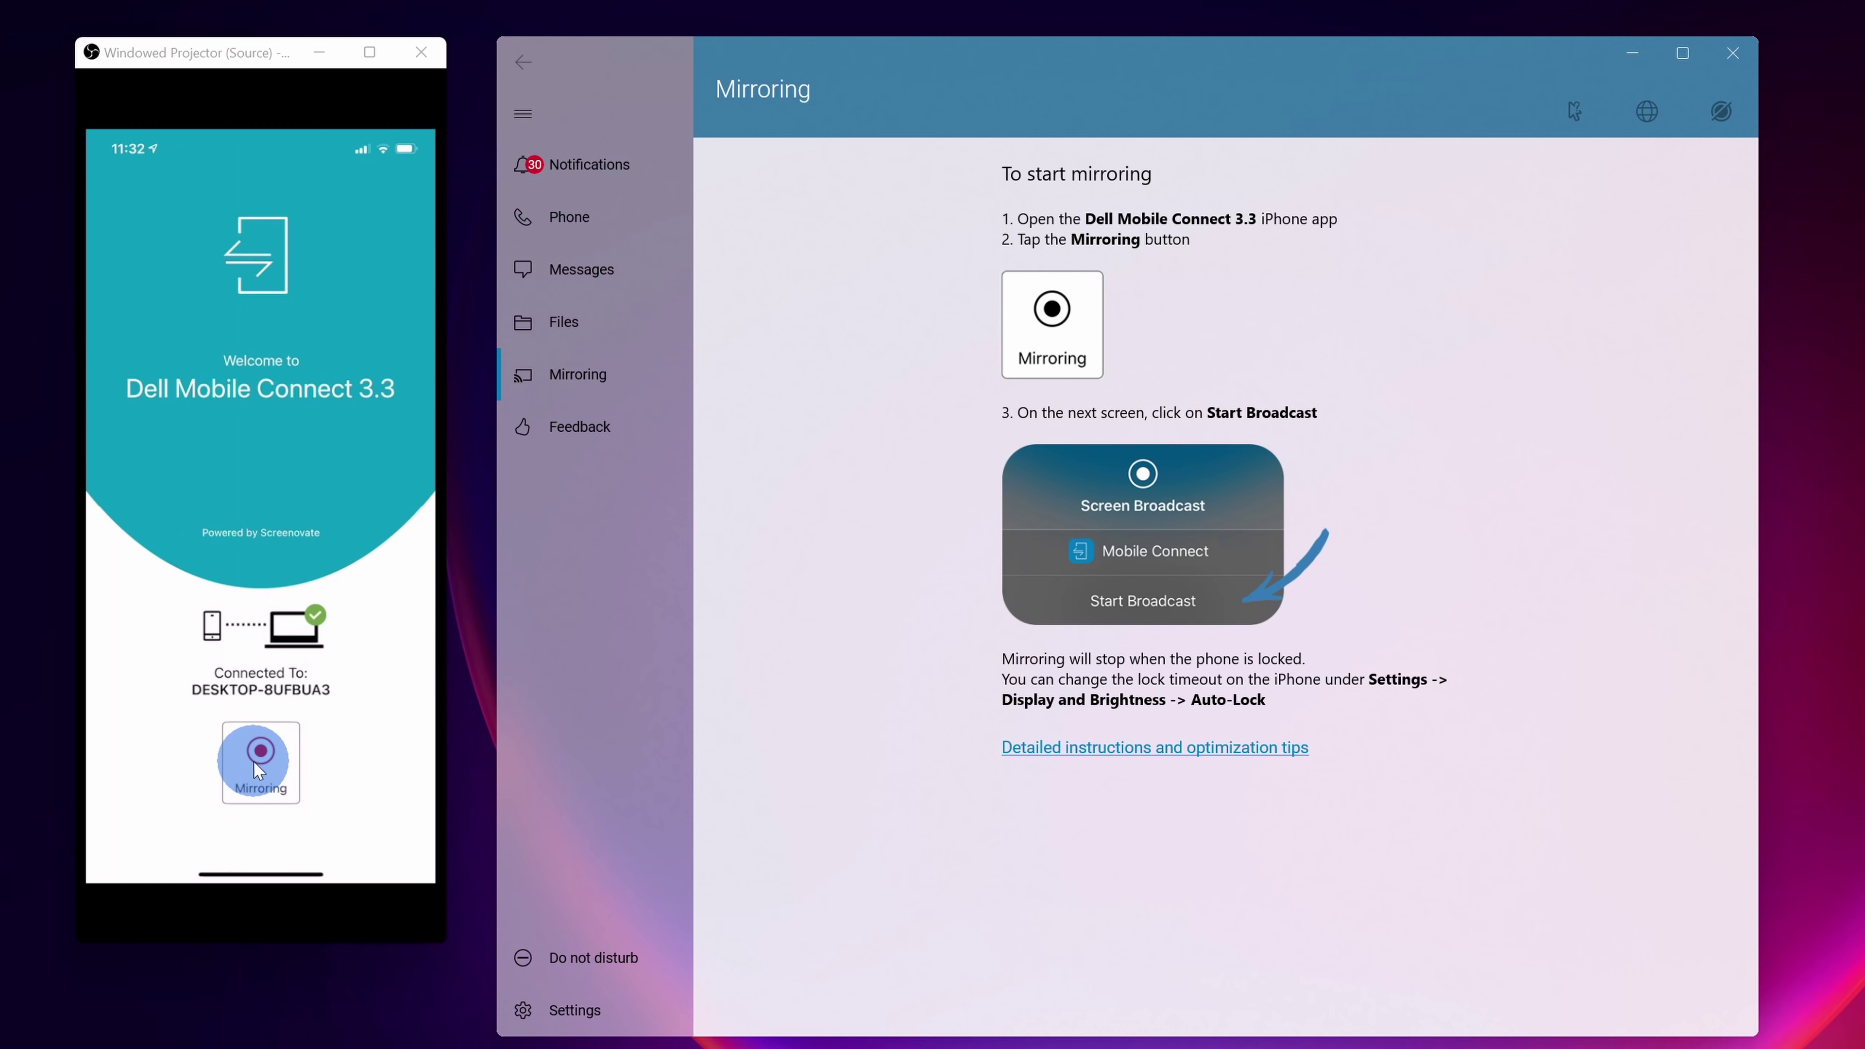
- Start broadcasting the iPhone screen to the PC and type 'Hi! How are you doing?' into a new iMessage
click(299, 576)
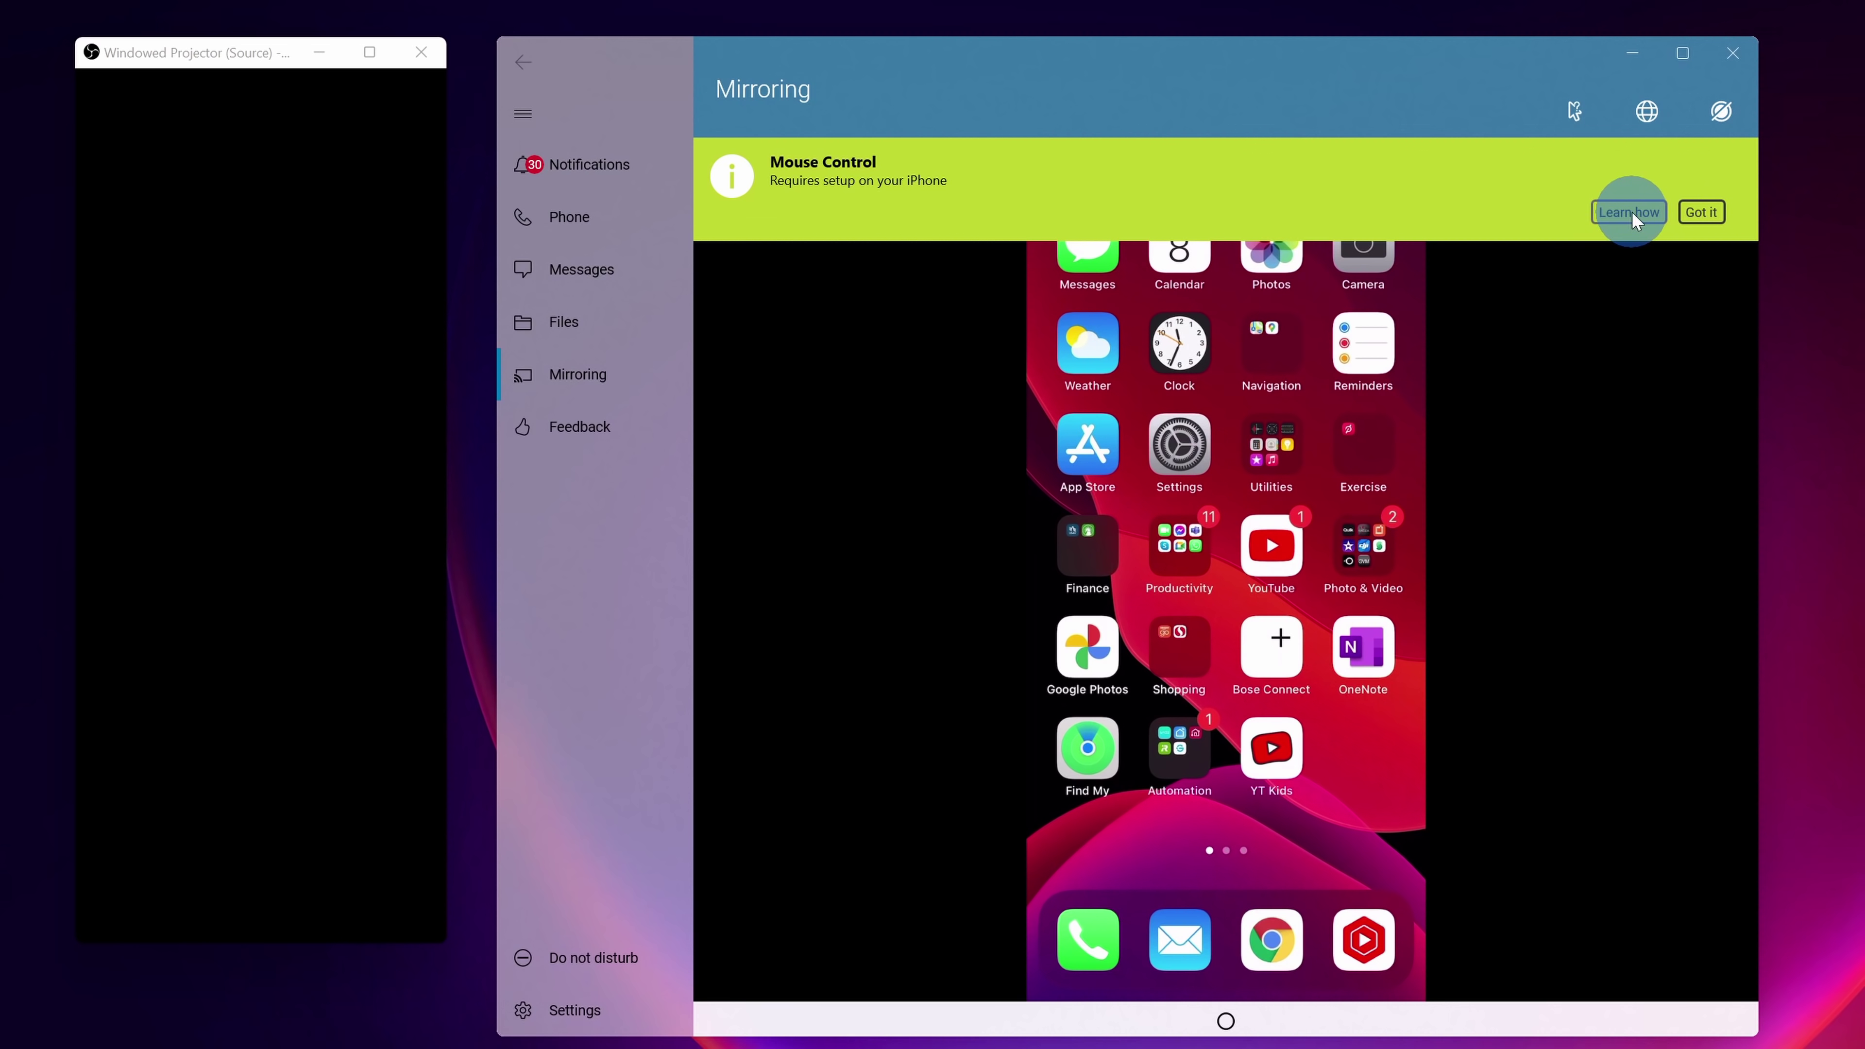
click(1698, 212)
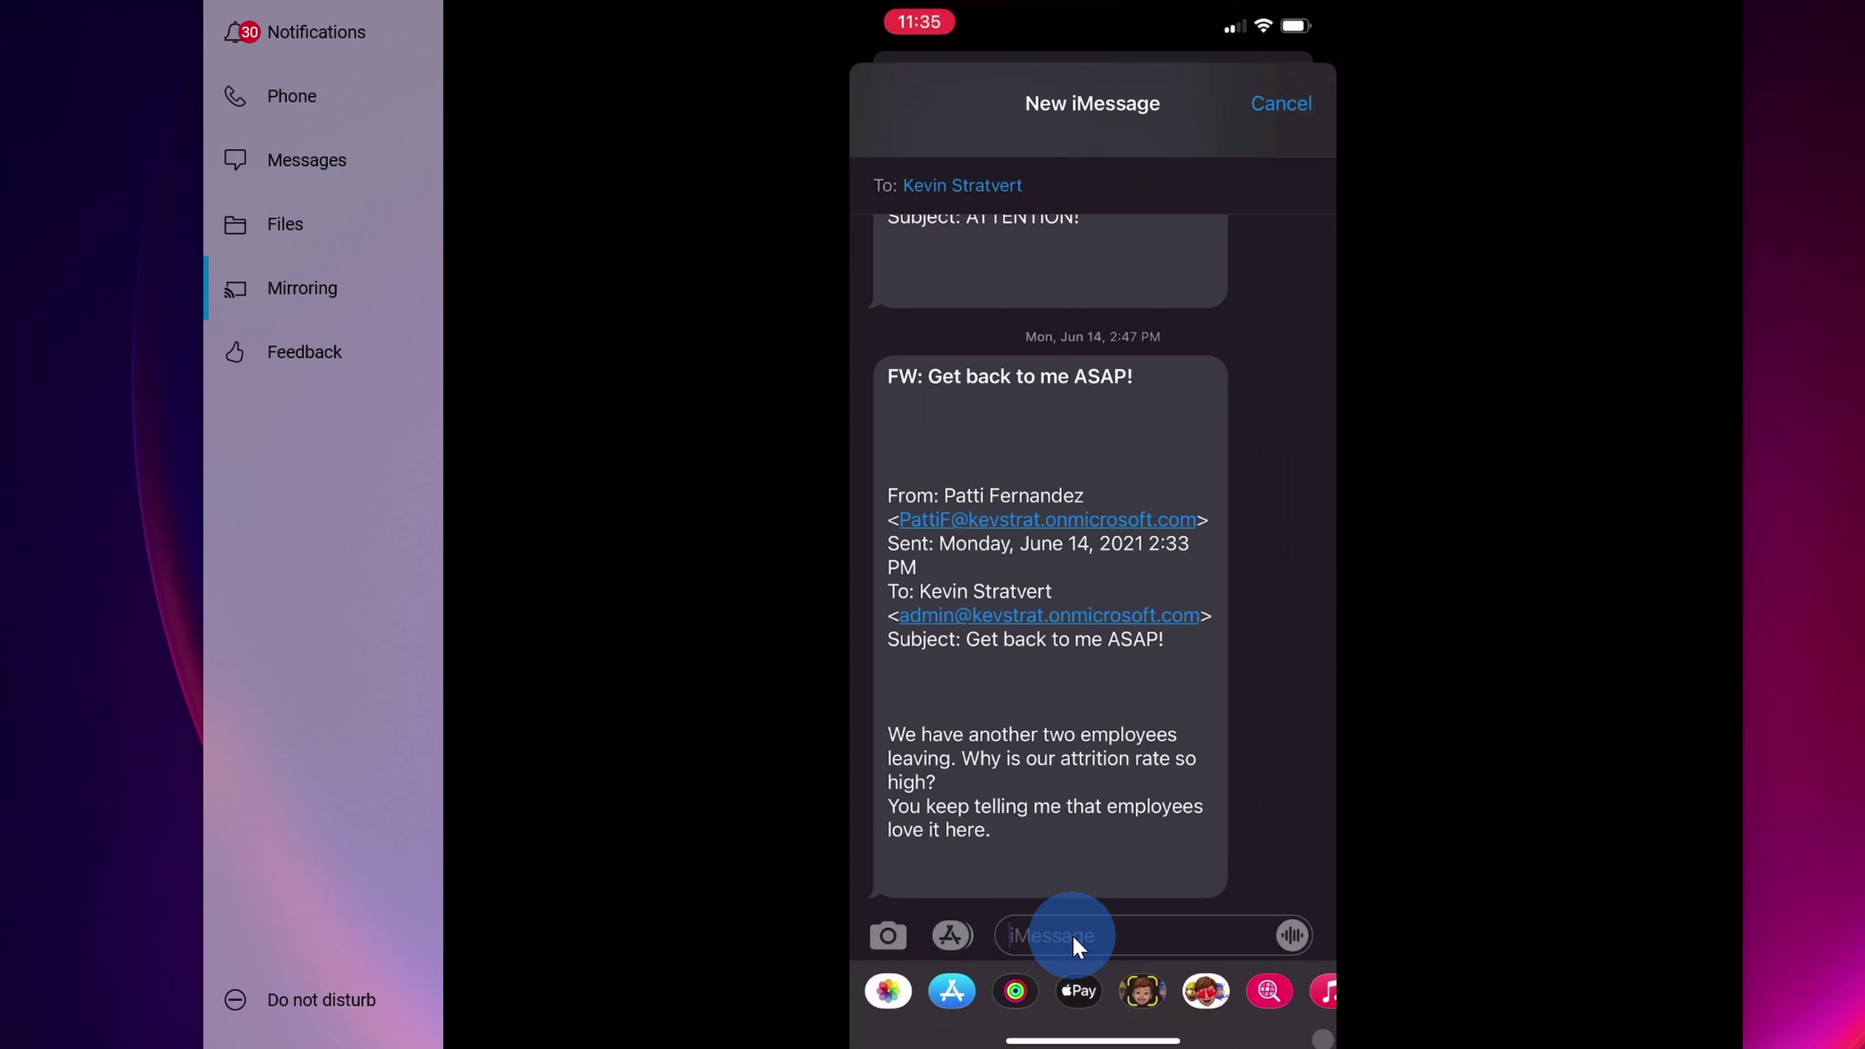
text(Hi! How are you doing?)
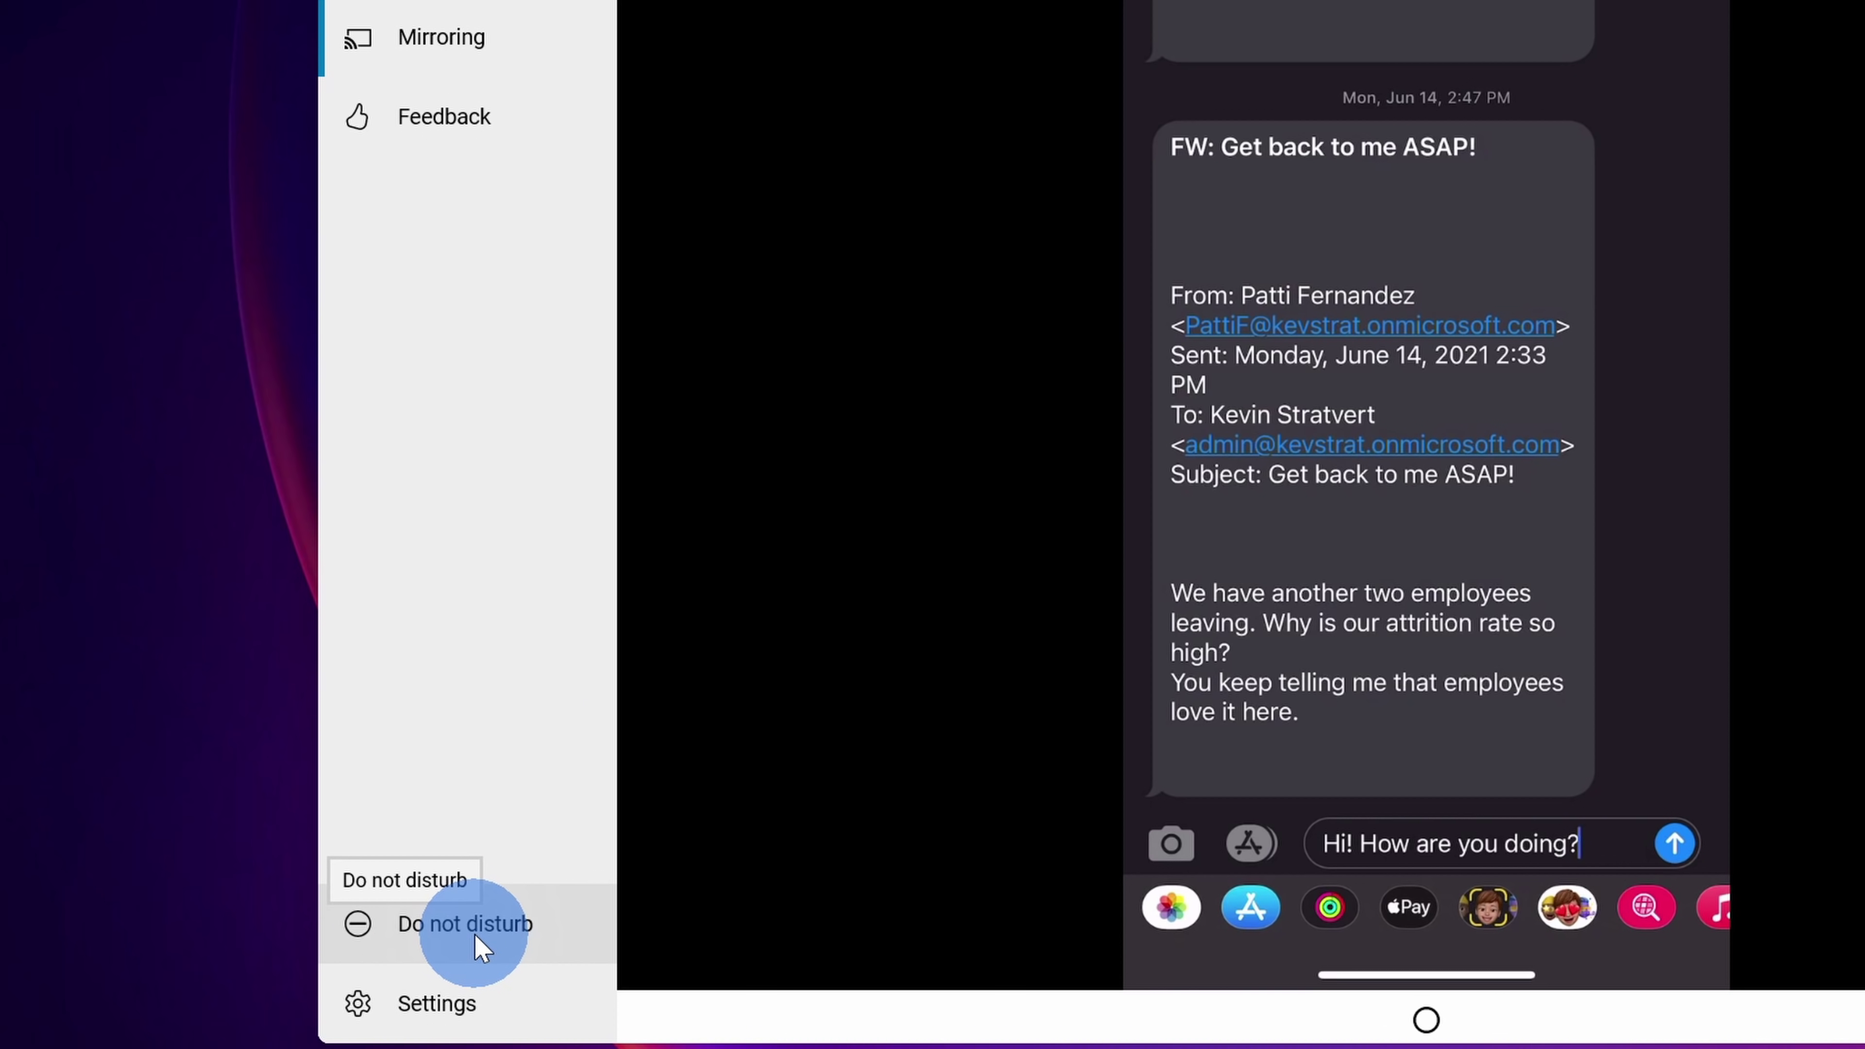
click(511, 1012)
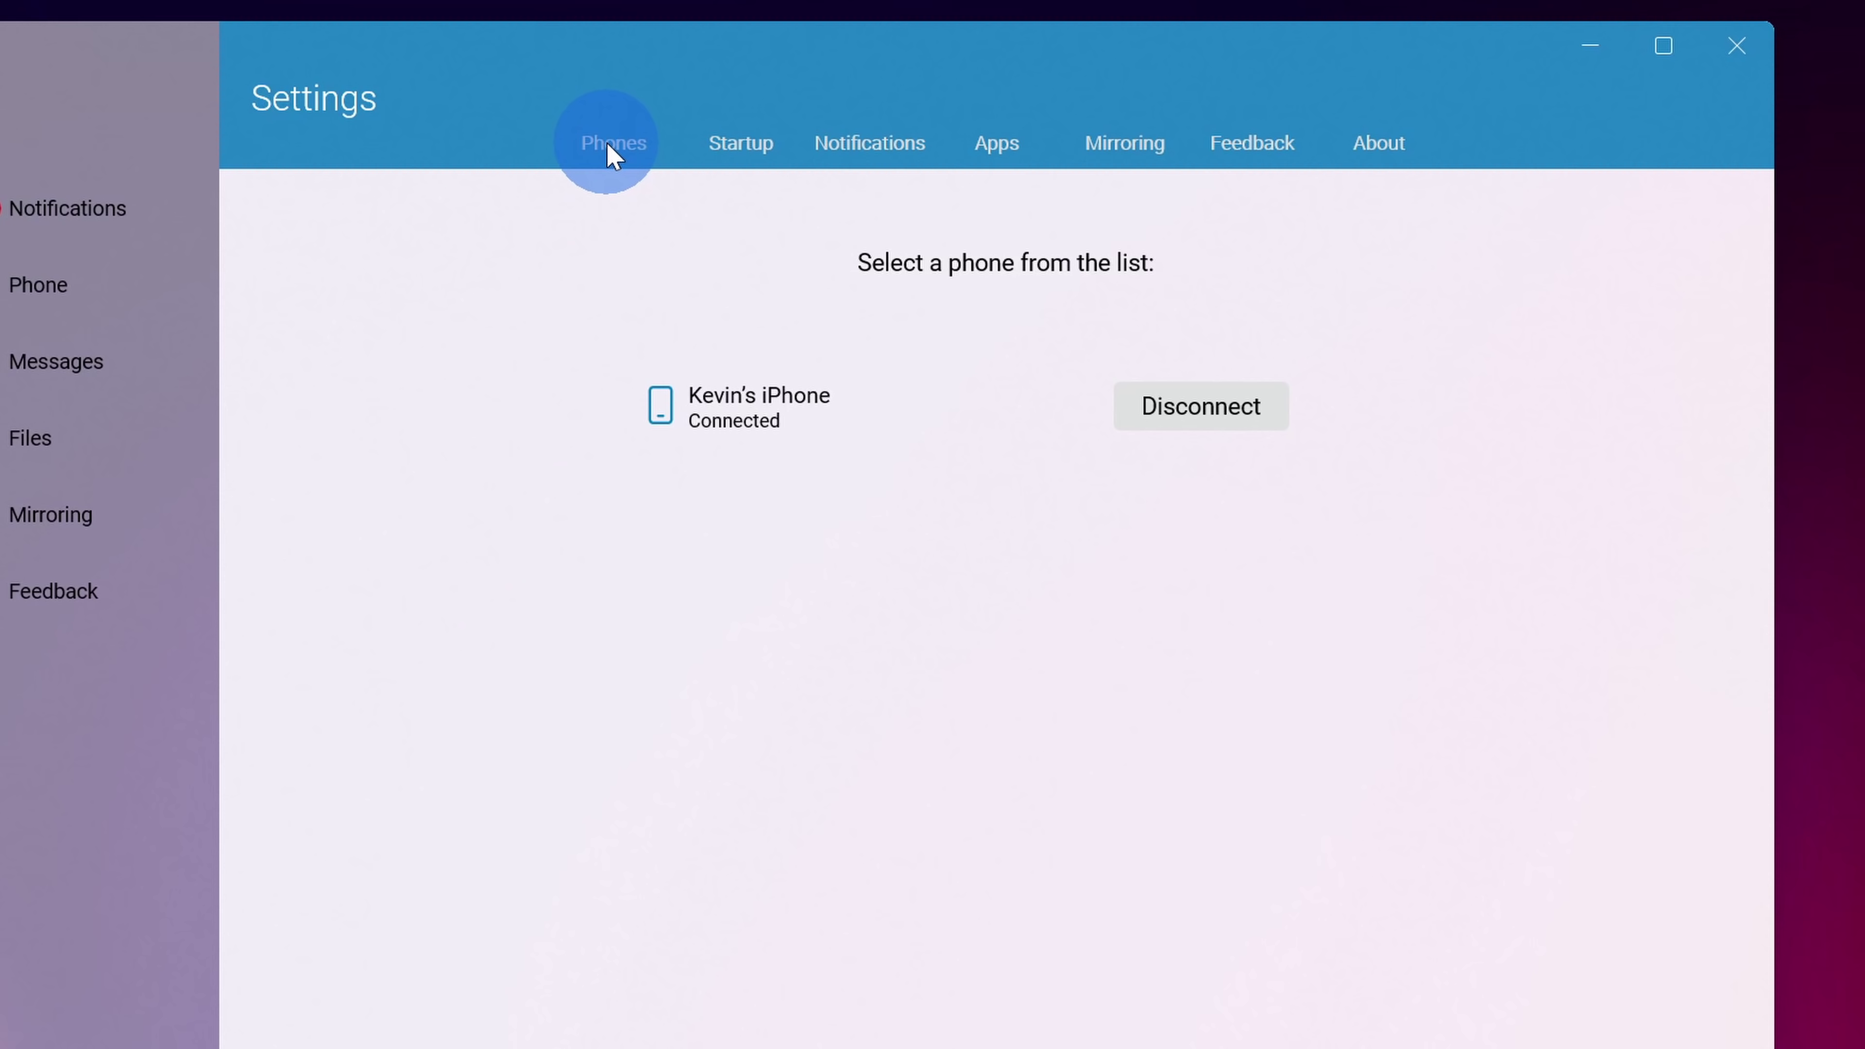
- Go through the Startup, Notifications, Apps, Mirroring, Feedback and About settings tabs, ending on version 3.3.9803
click(741, 149)
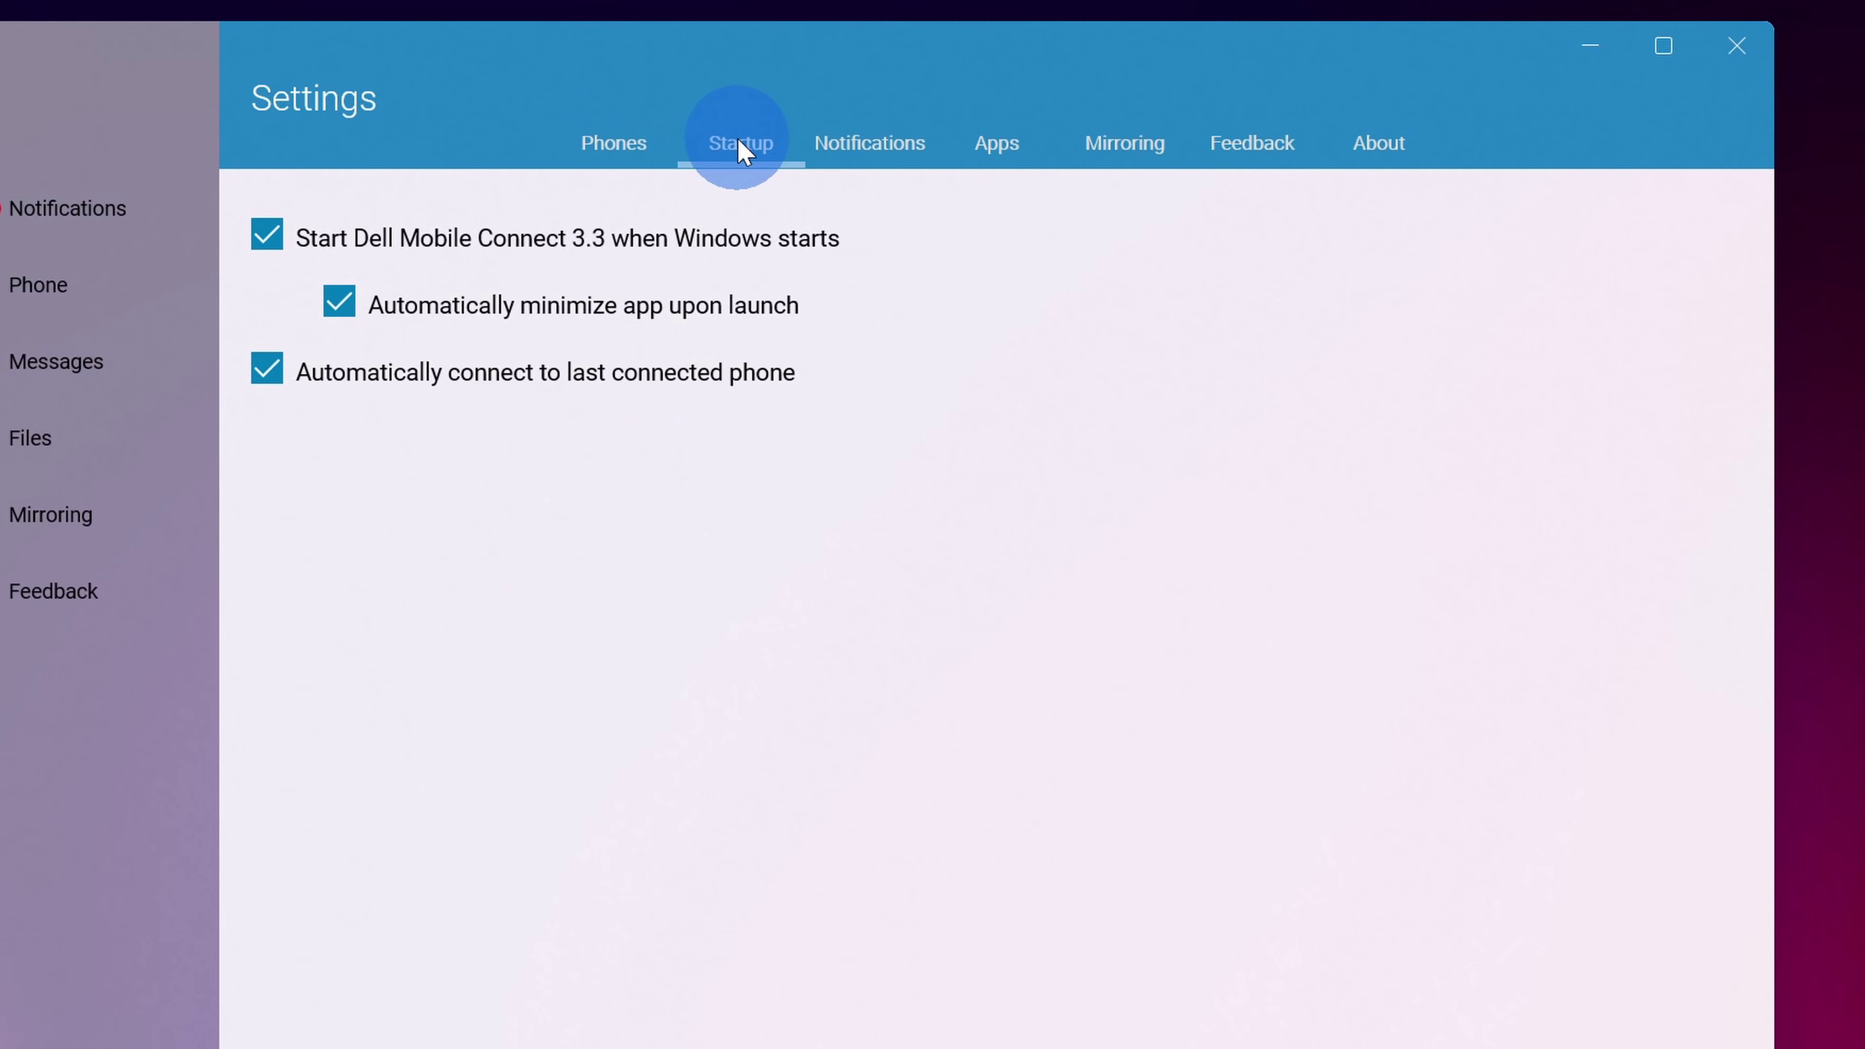
click(855, 146)
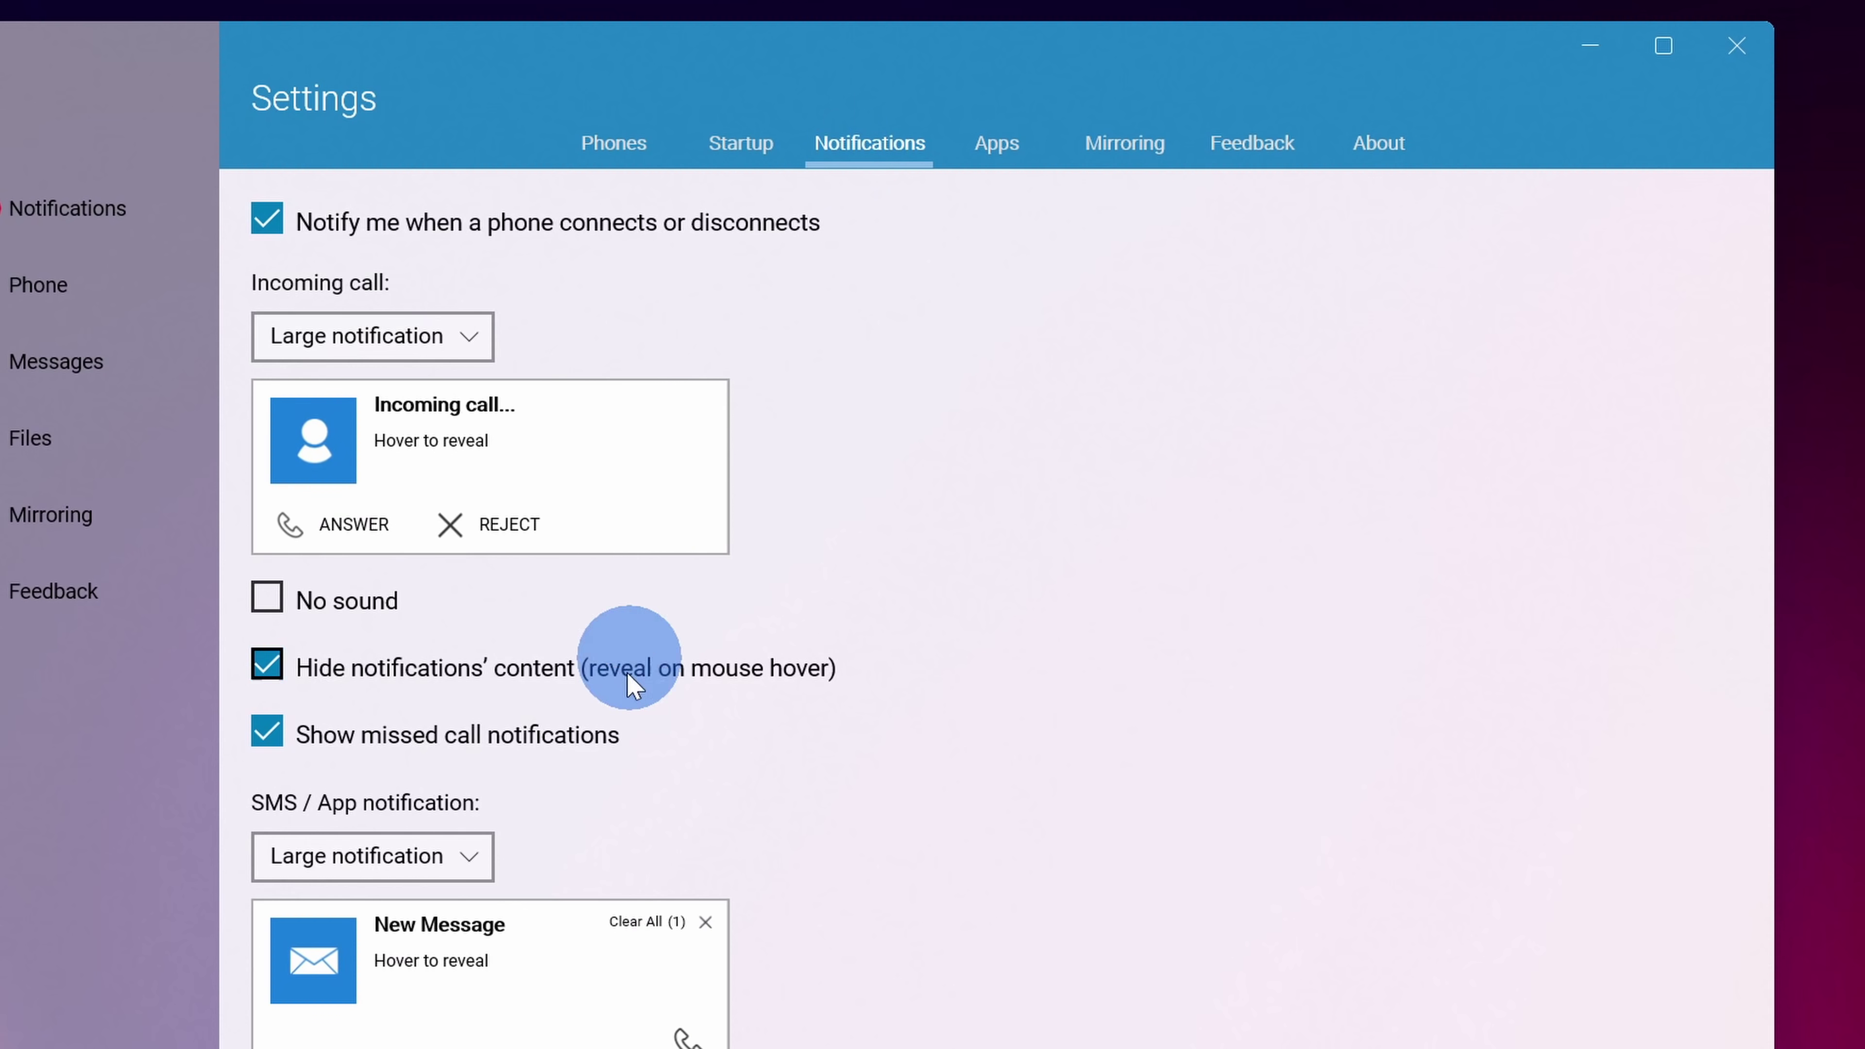
click(989, 147)
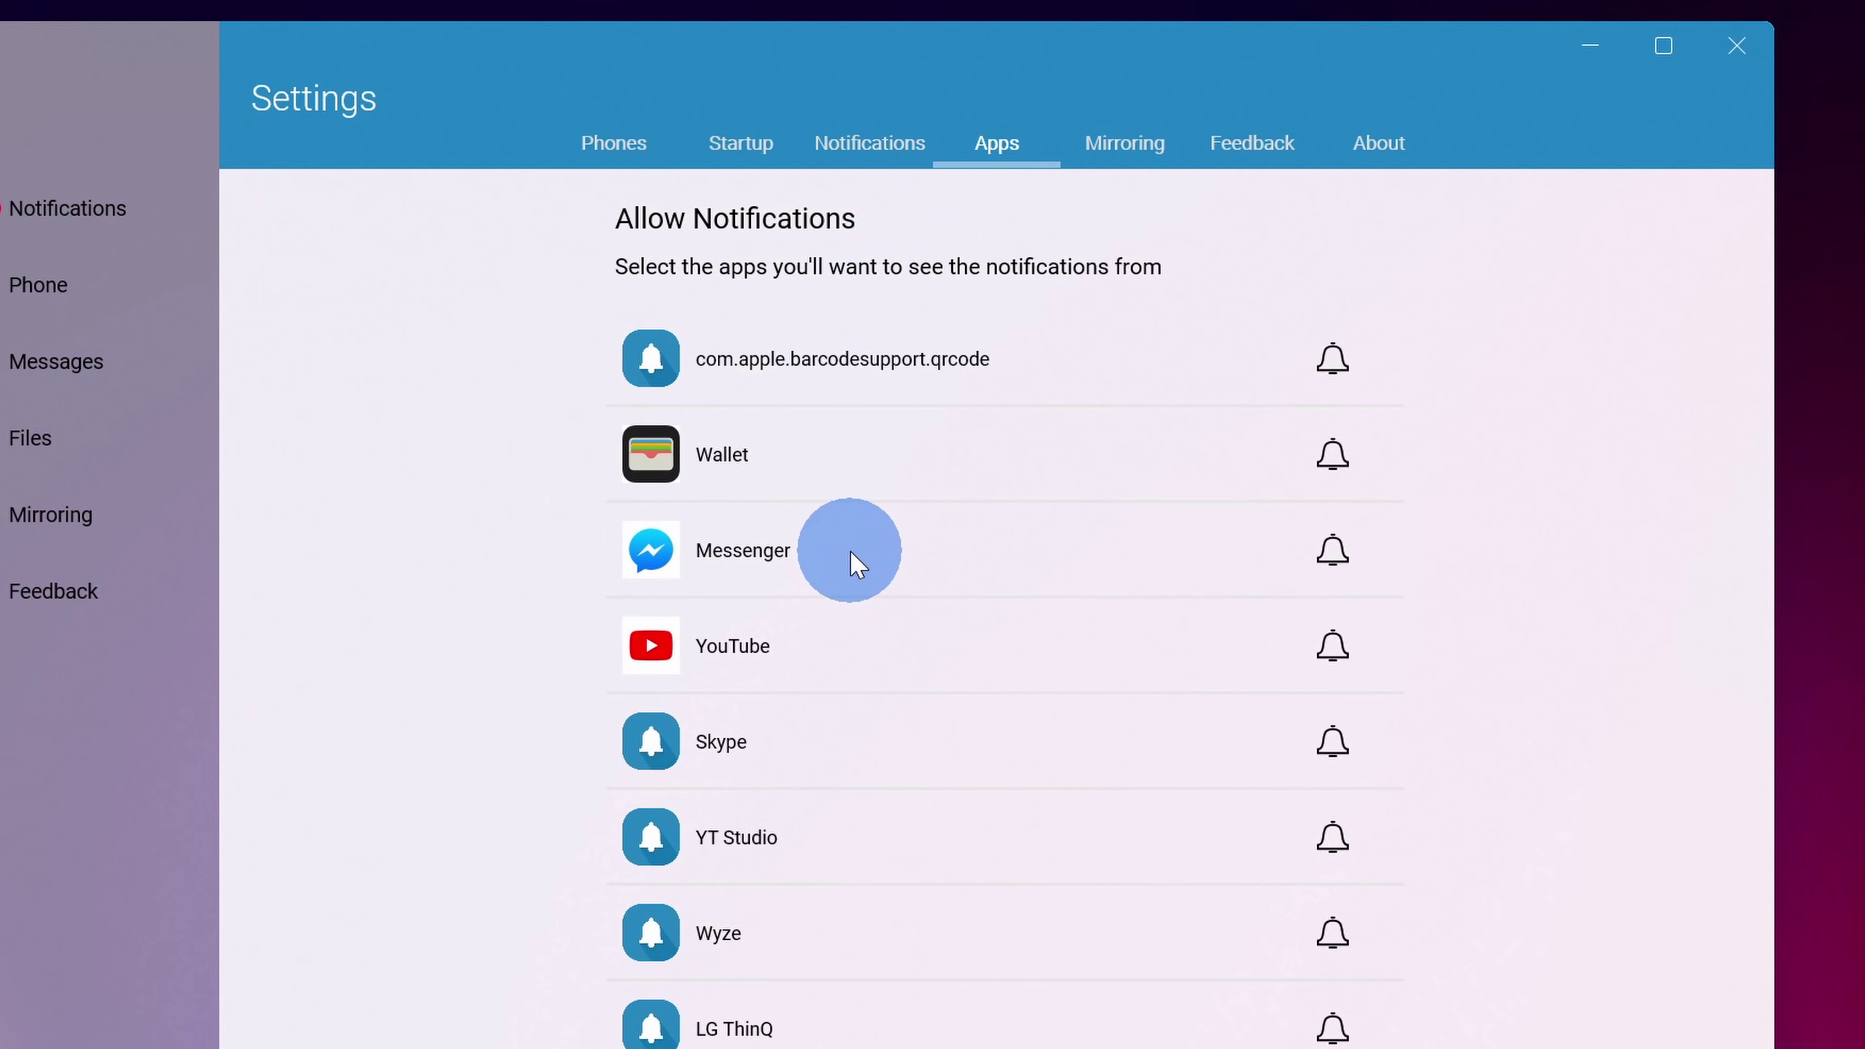
click(1123, 150)
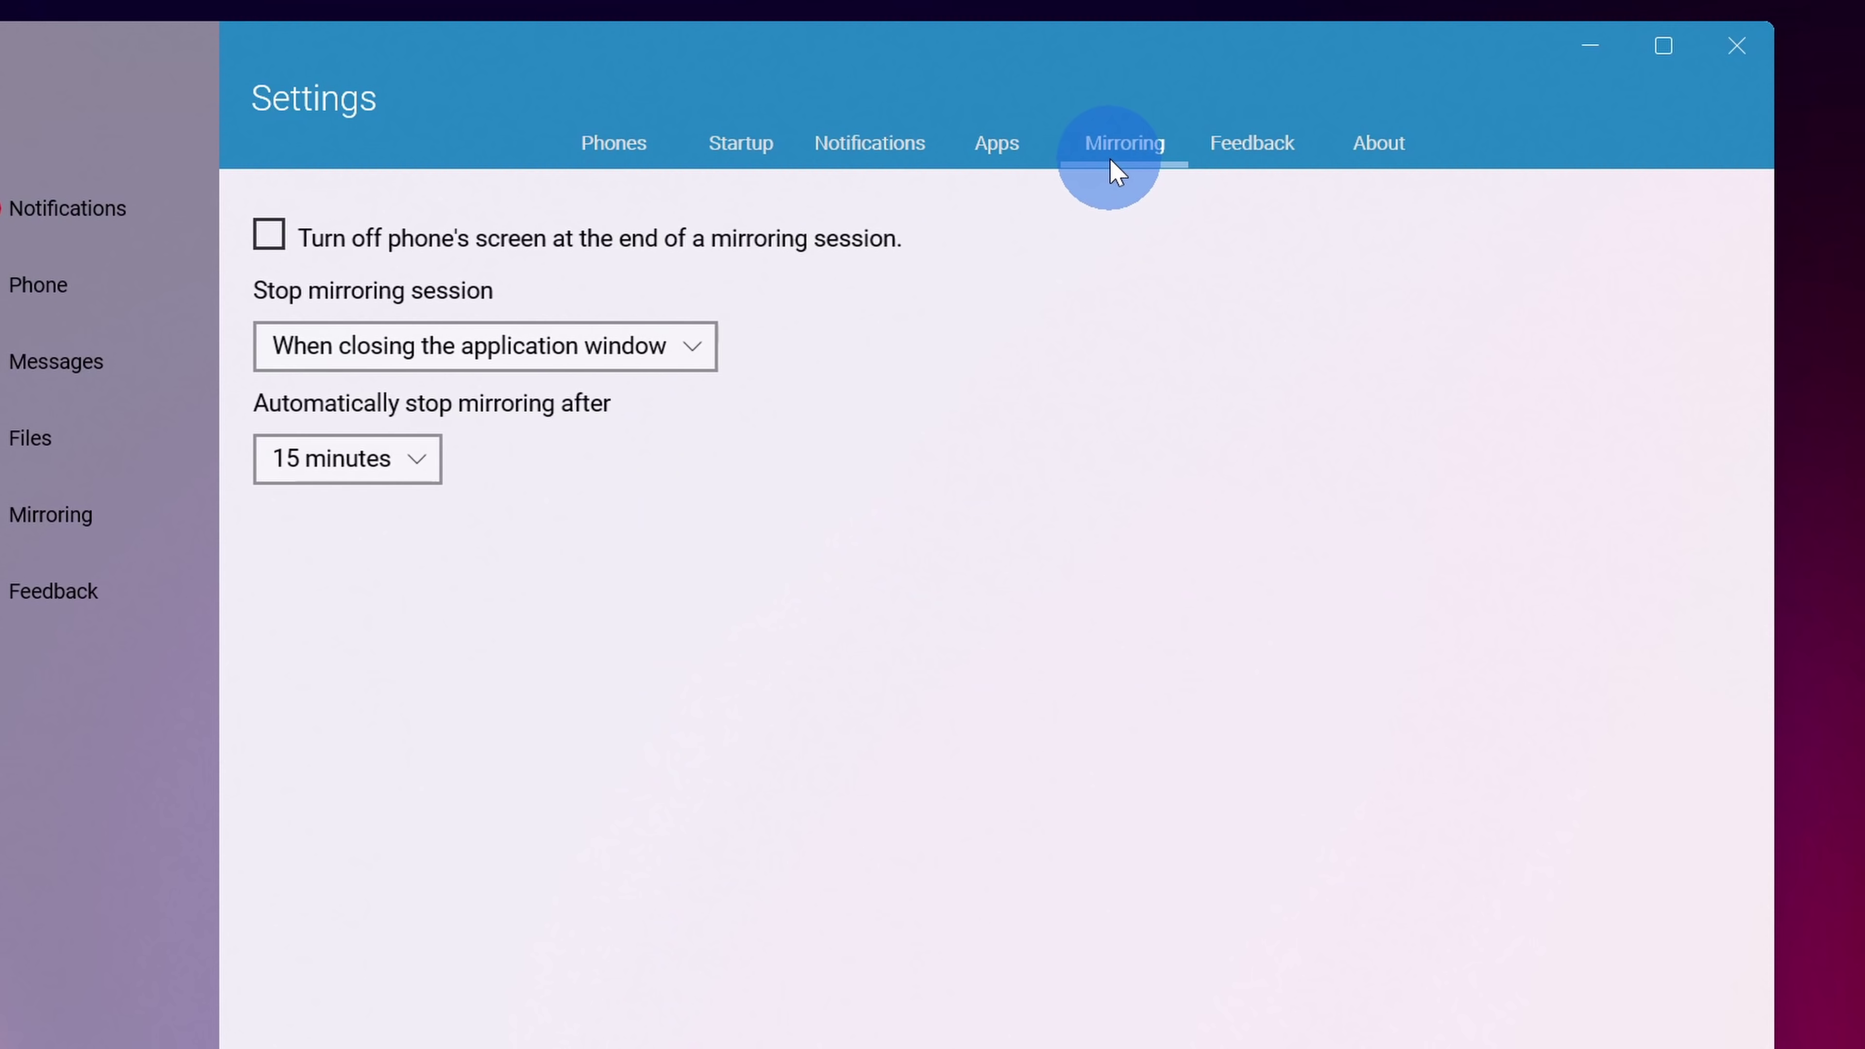
click(1216, 152)
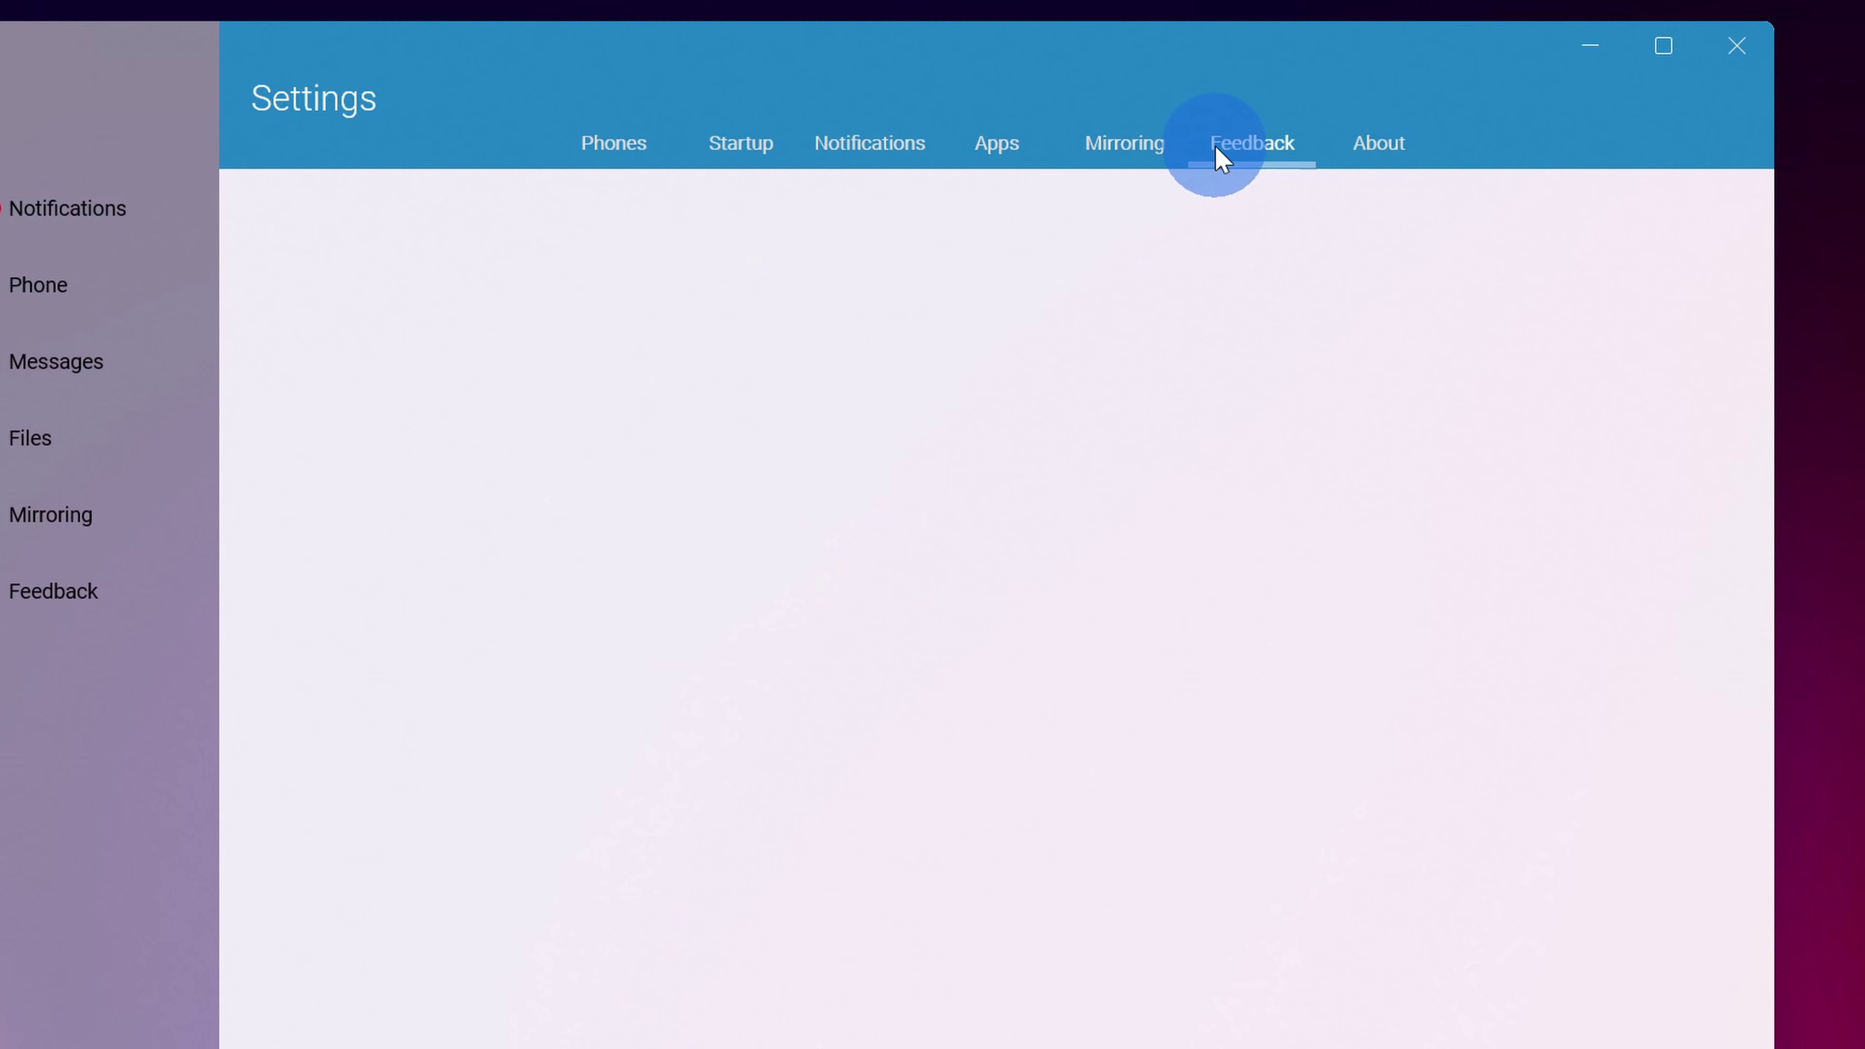
click(1403, 151)
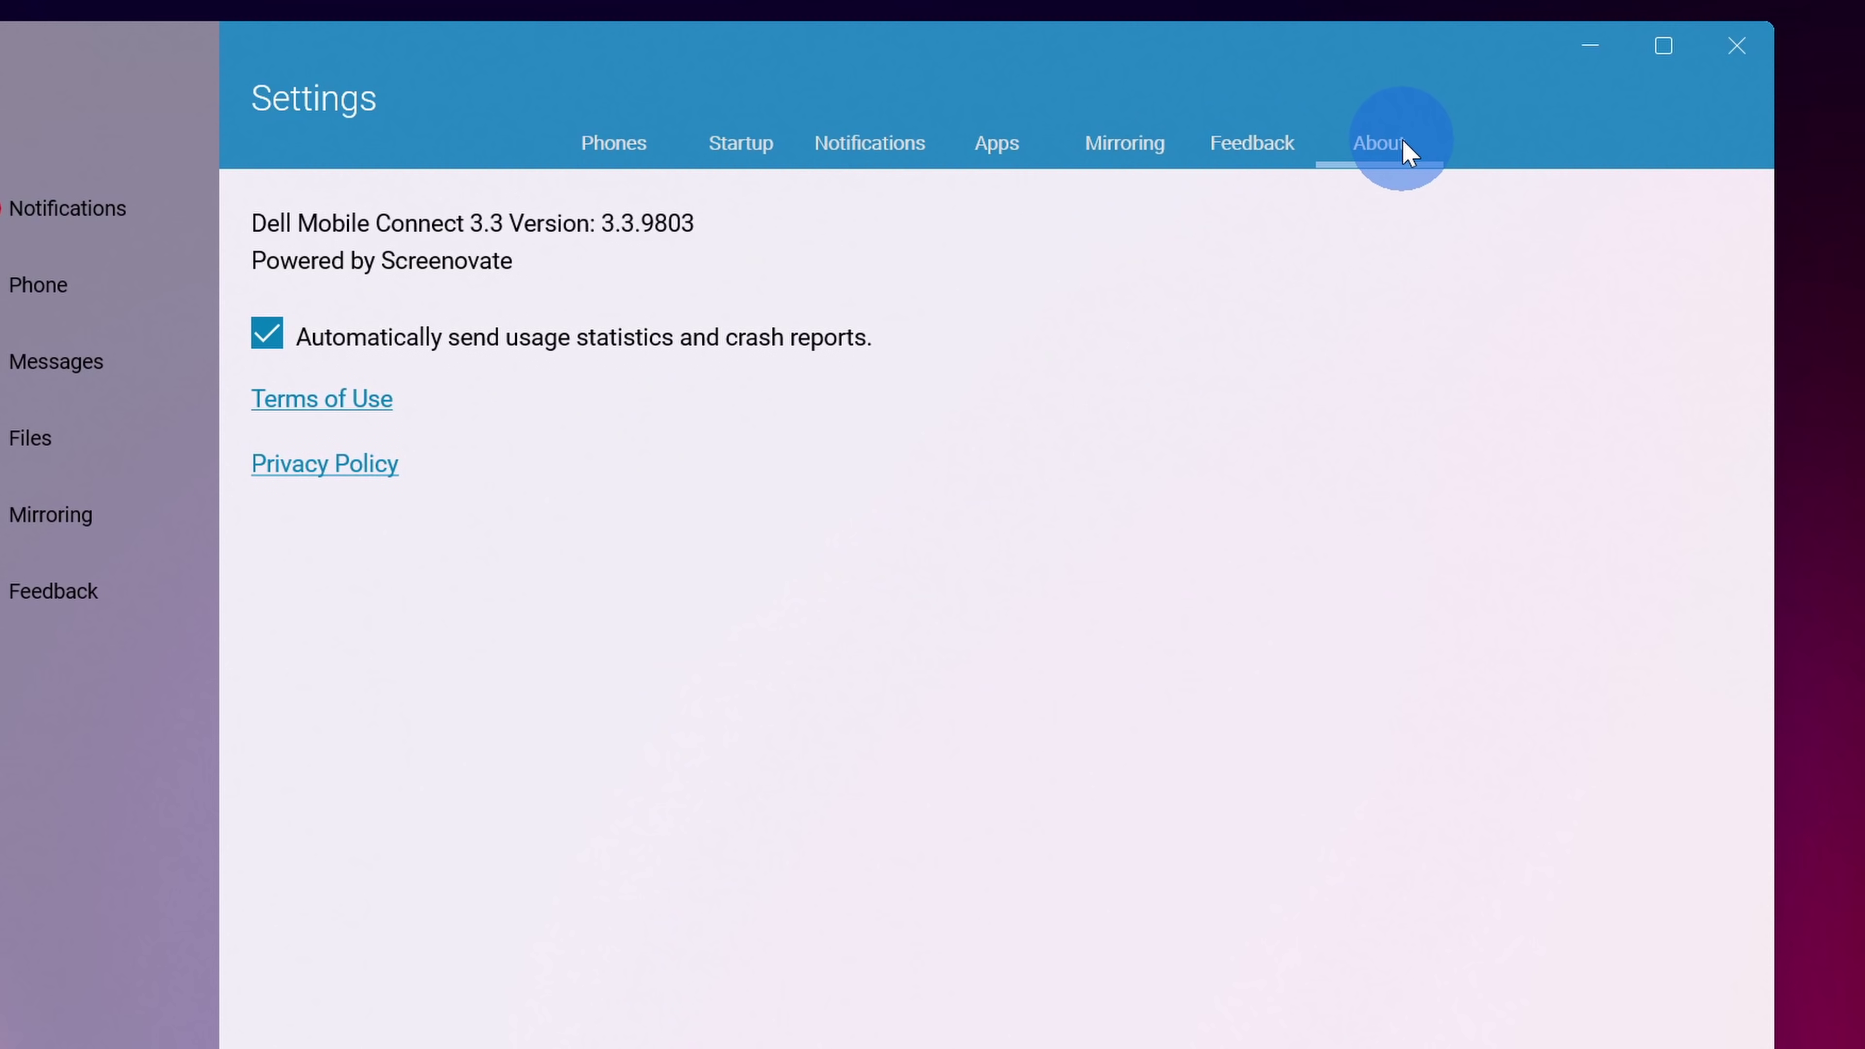